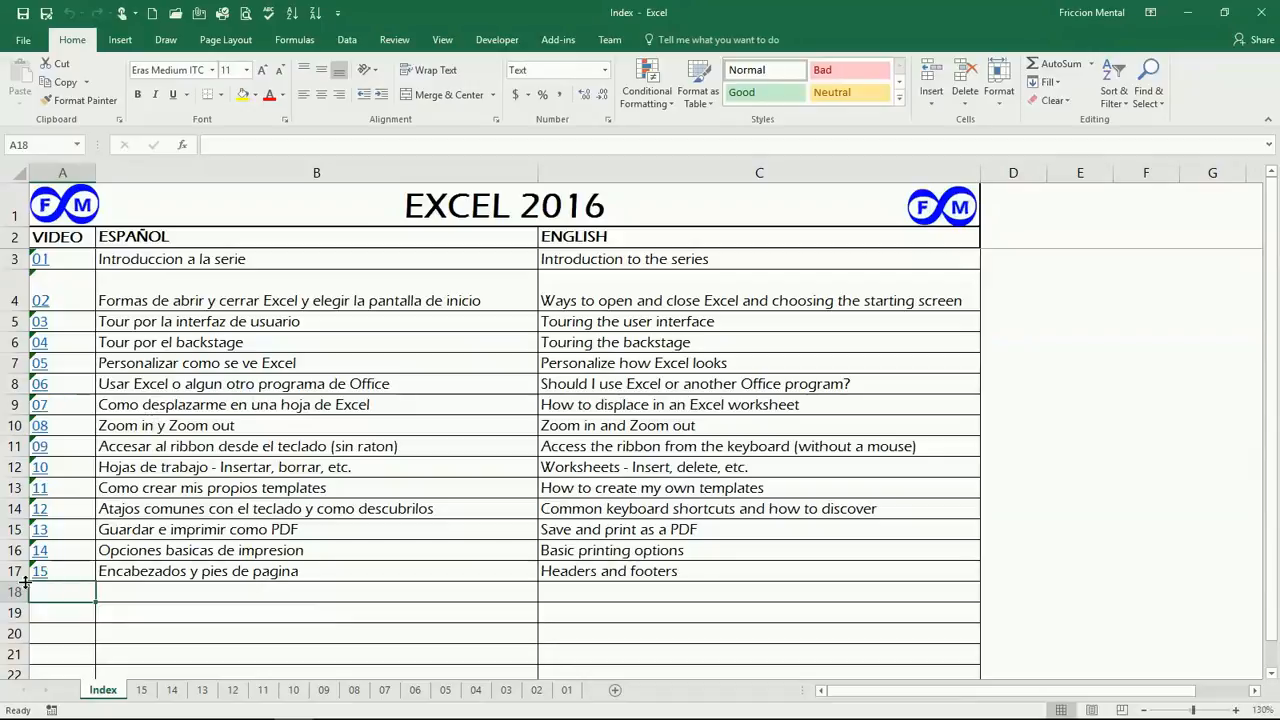
Follow the index link for video 15 to its worksheet and review the commands available for quick access.
{"action": "left_click", "coordinate": [42, 571]}
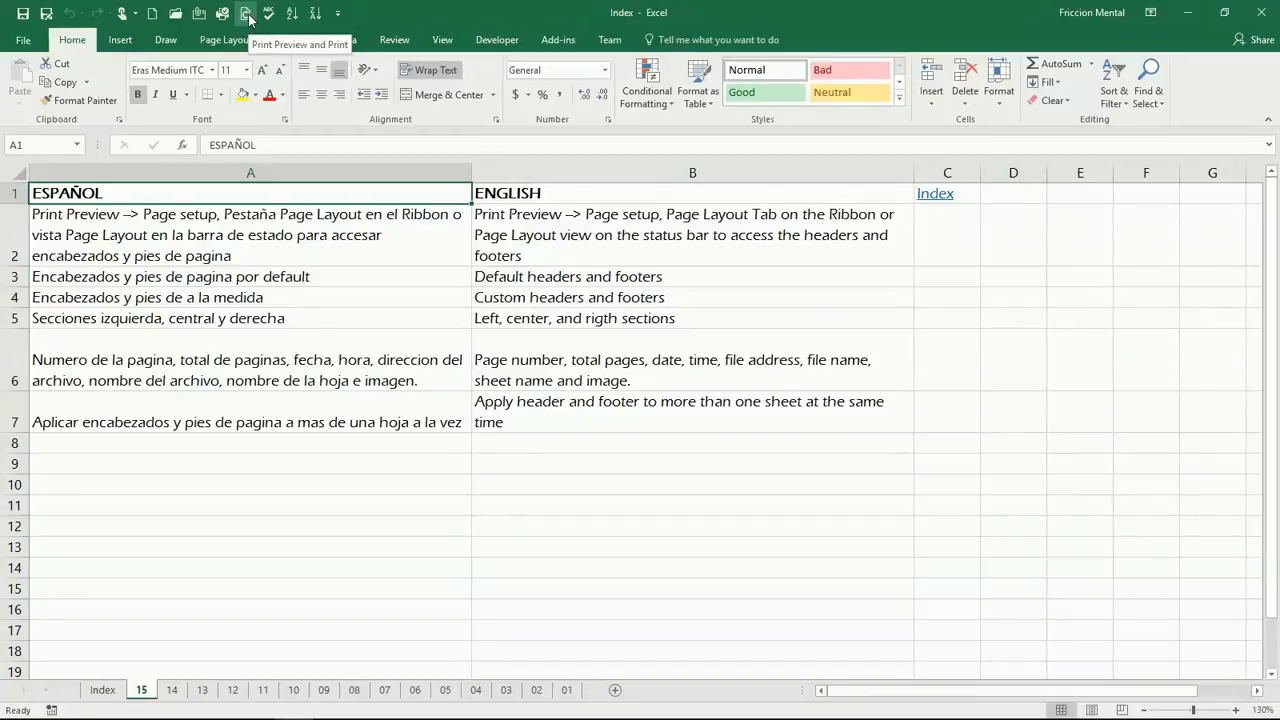
{"action": "left_click", "coordinate": [338, 14]}
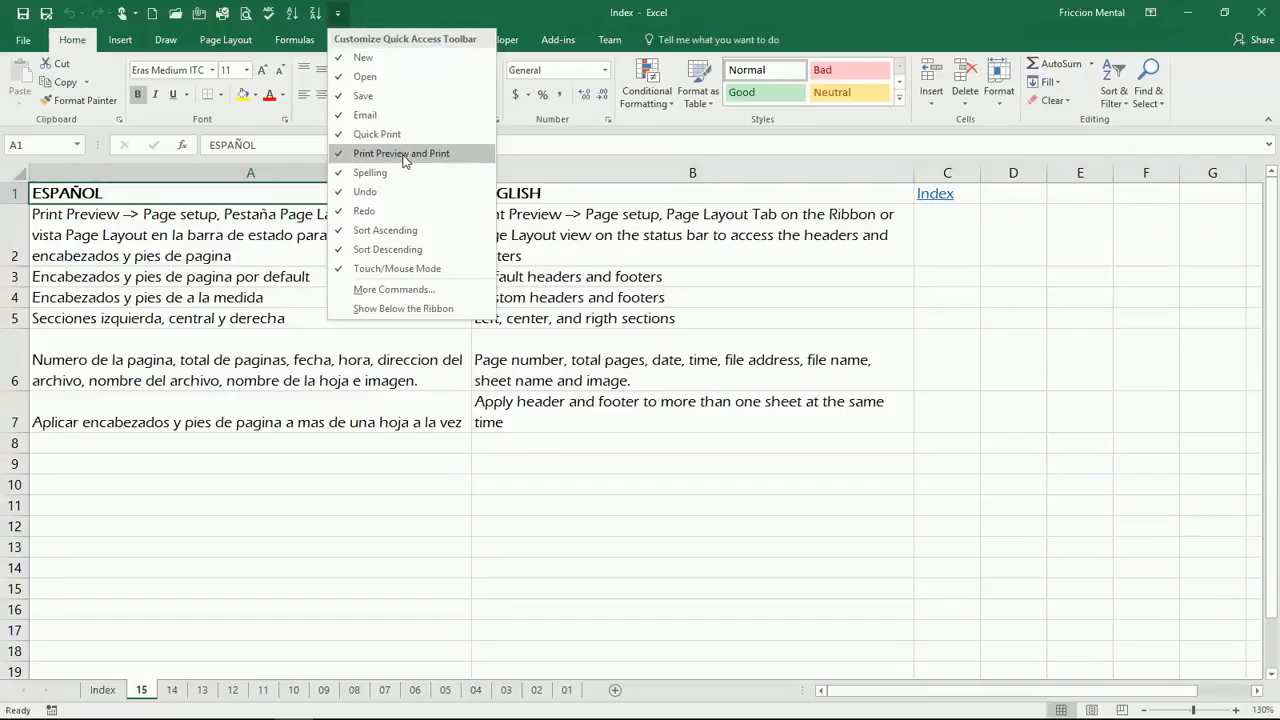
{"action": "left_click", "coordinate": [398, 15]}
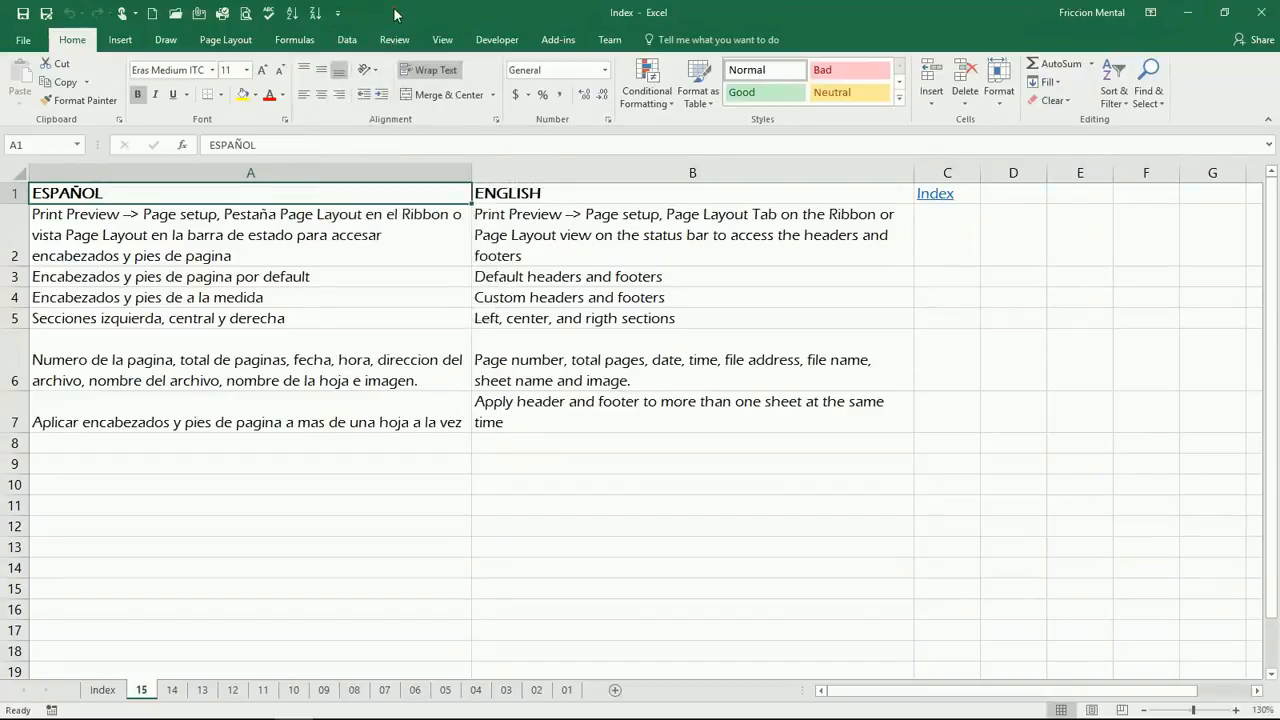
View sheet 15's header and footer settings through the print preview's page setup, then return to the worksheet without changes.
{"action": "left_click", "coordinate": [24, 42]}
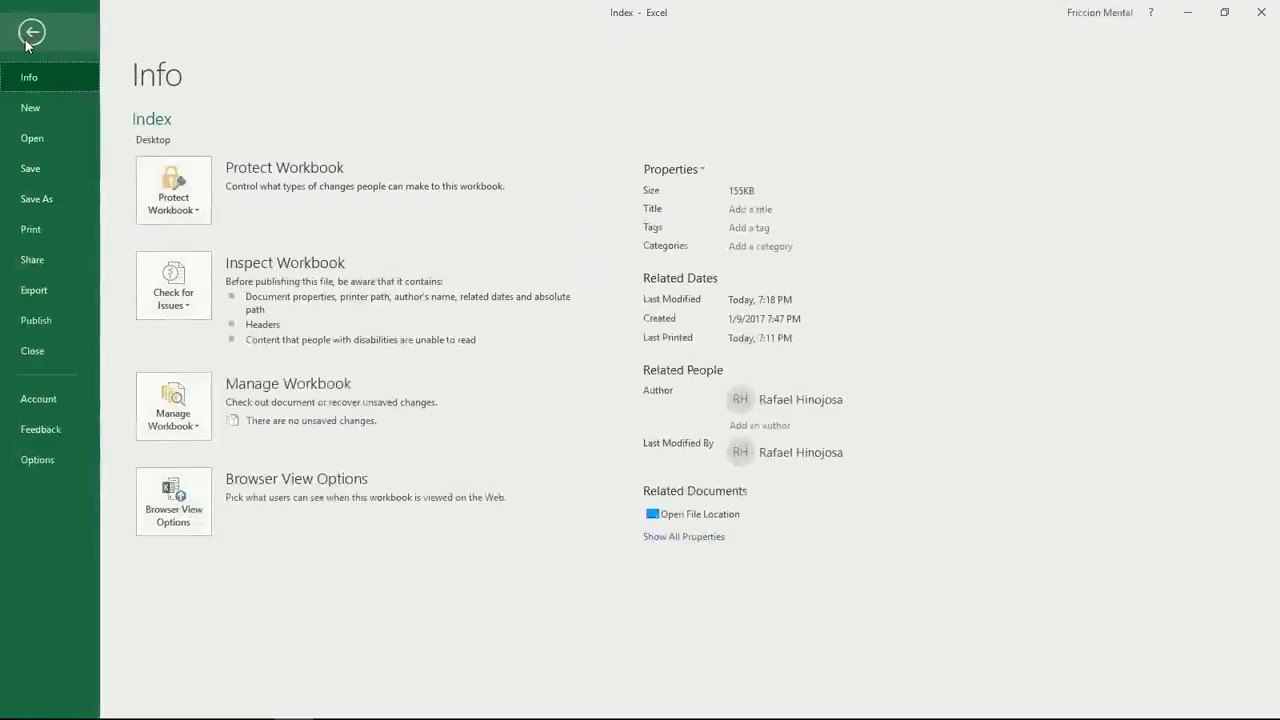
{"action": "left_click", "coordinate": [44, 230]}
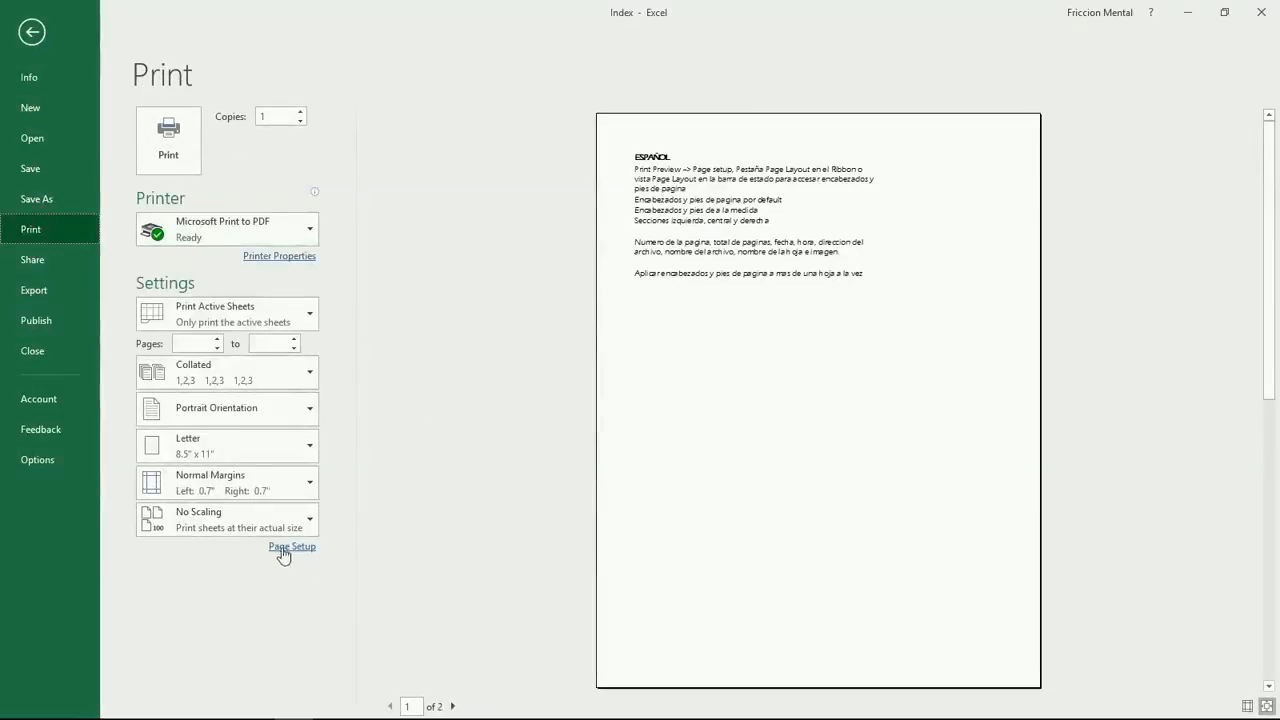
{"action": "left_click", "coordinate": [282, 549]}
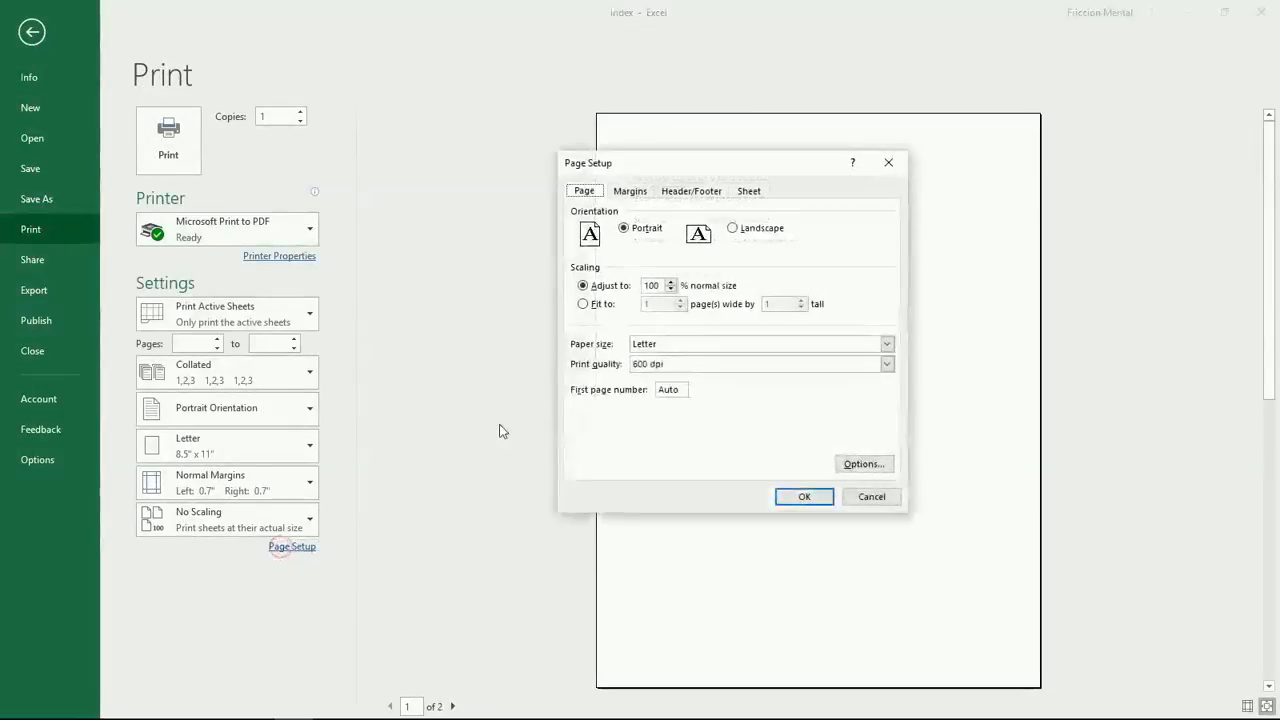
{"action": "left_click", "coordinate": [692, 191]}
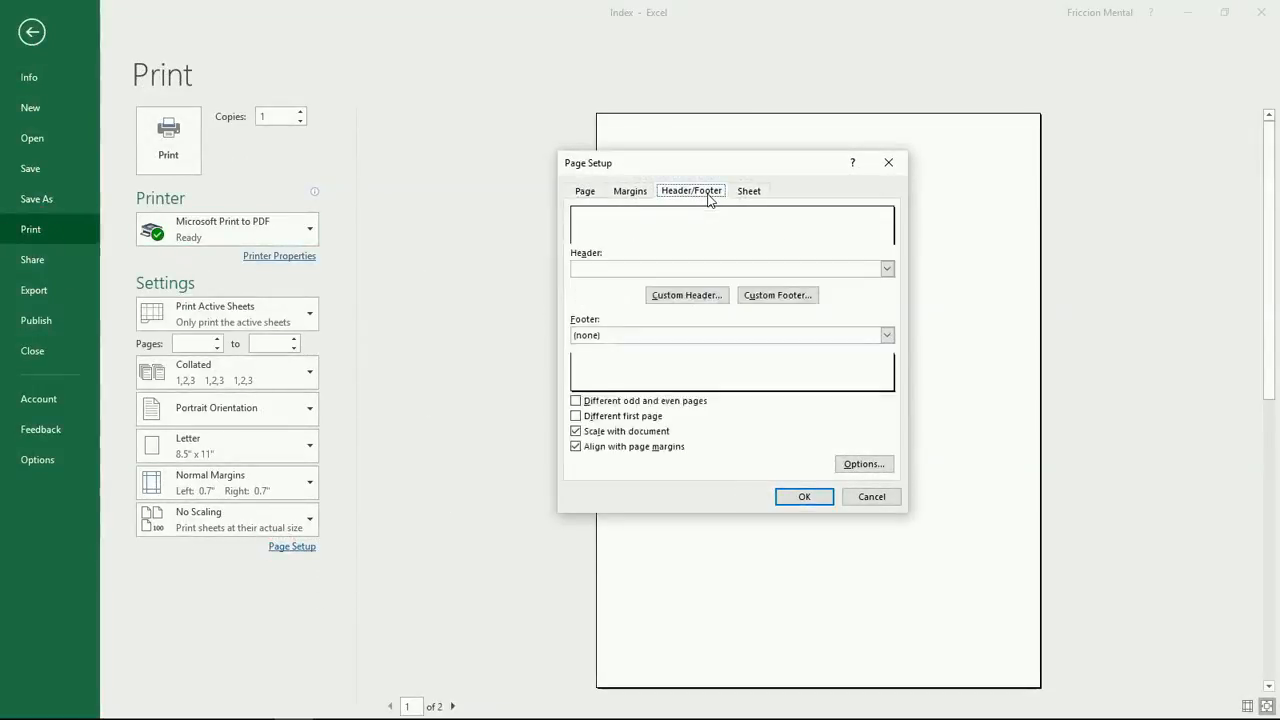
{"action": "left_click", "coordinate": [871, 497]}
{"action": "left_click", "coordinate": [32, 31]}
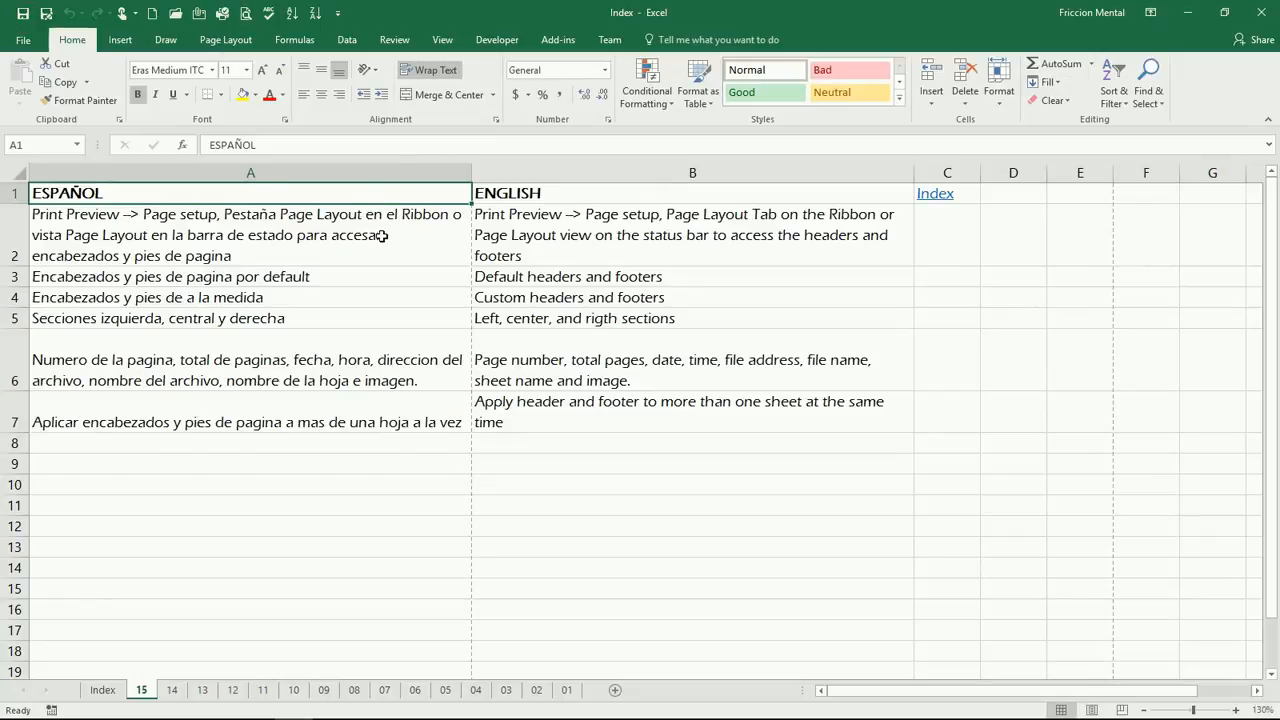
View the header and footer settings in Page Setup directly from the worksheet and dismiss them without changes.
{"action": "left_click", "coordinate": [228, 40]}
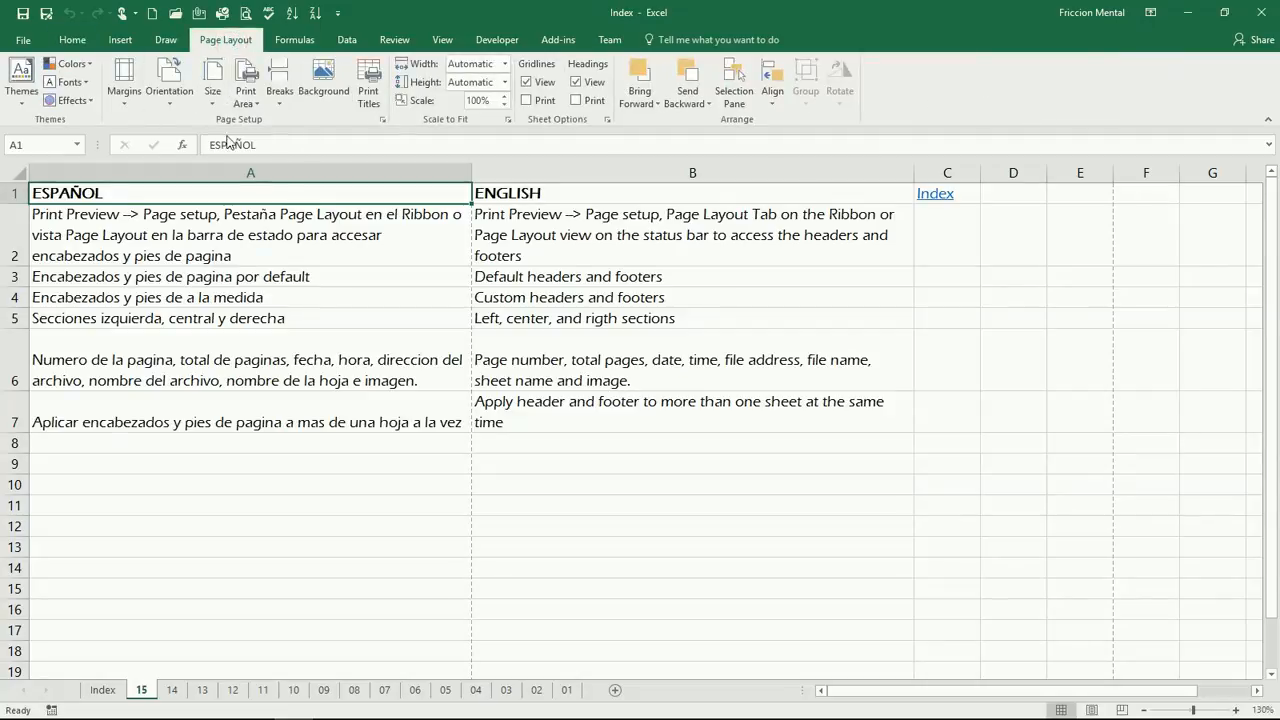
{"action": "left_click", "coordinate": [384, 119]}
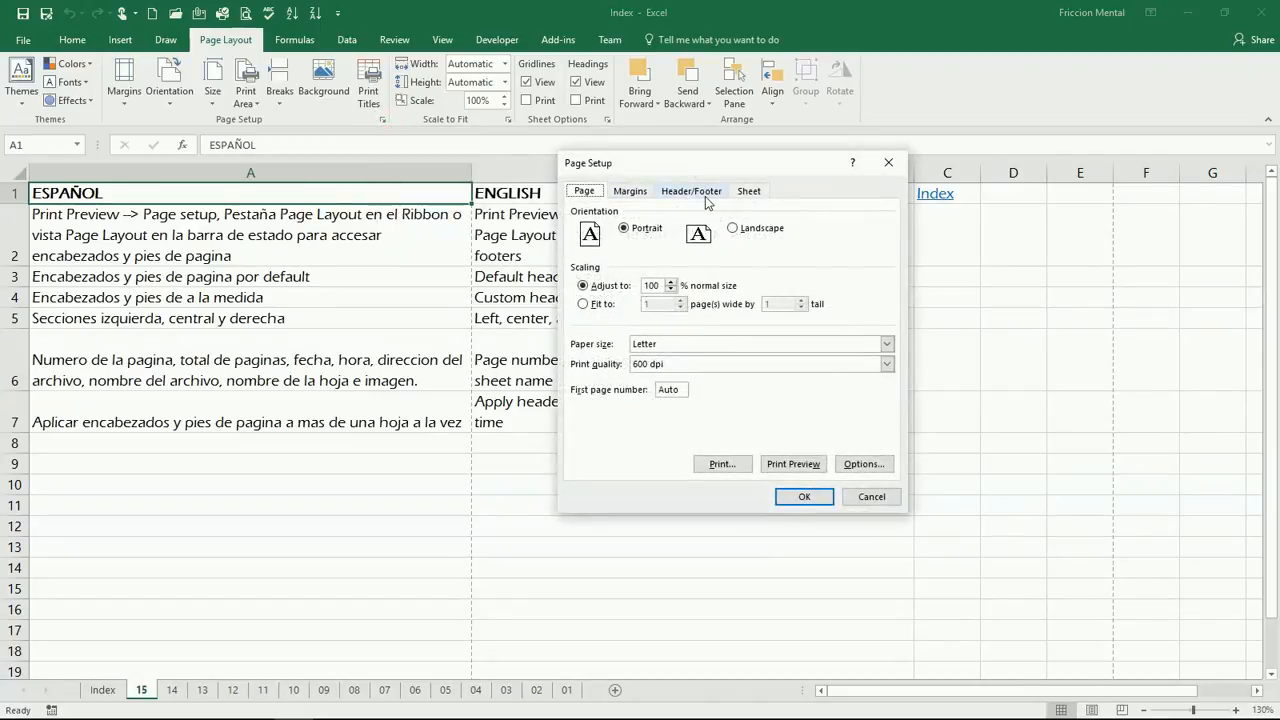
{"action": "left_click", "coordinate": [692, 191]}
{"action": "left_click", "coordinate": [892, 504]}
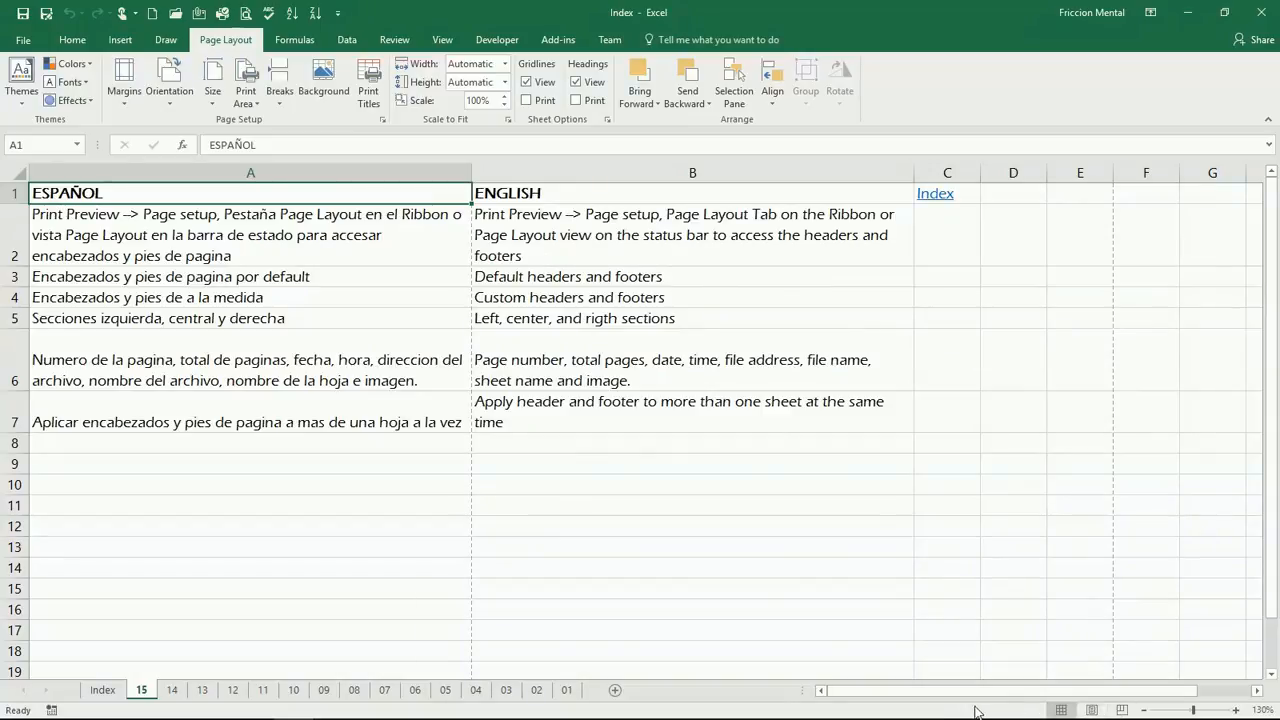
Examine the header and footer areas of sheet 15 in Page Layout view, then return to Normal view.
{"action": "left_click", "coordinate": [1091, 710]}
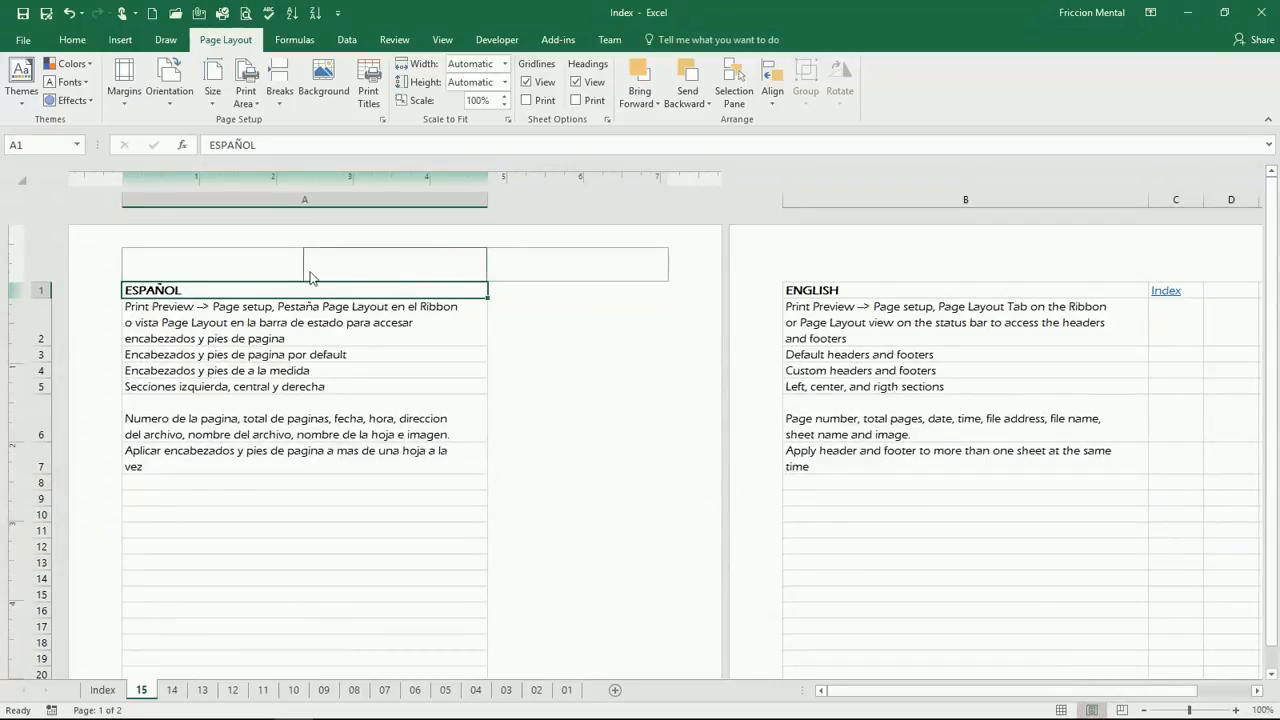
{"action": "scroll", "coordinate": [393, 331], "scroll_direction": "down", "scroll_amount": 9}
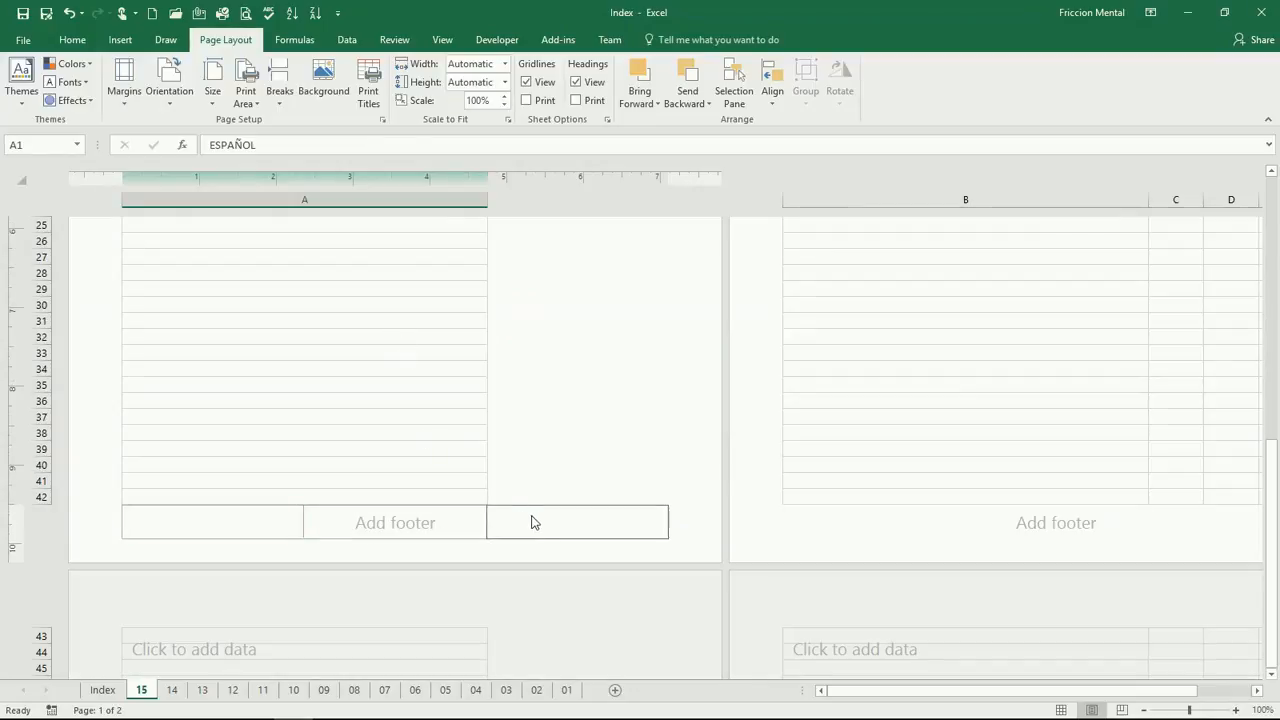
{"action": "scroll", "coordinate": [398, 393], "scroll_direction": "up", "scroll_amount": 9}
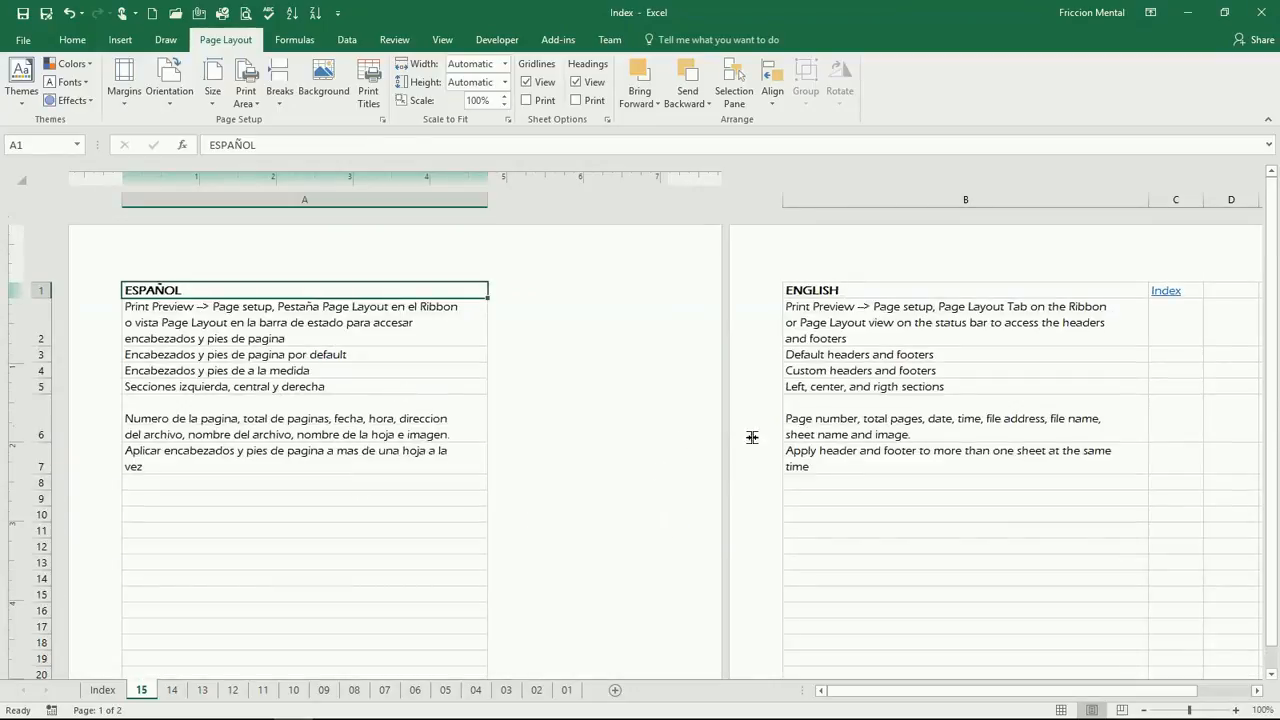
{"action": "left_click", "coordinate": [1061, 709]}
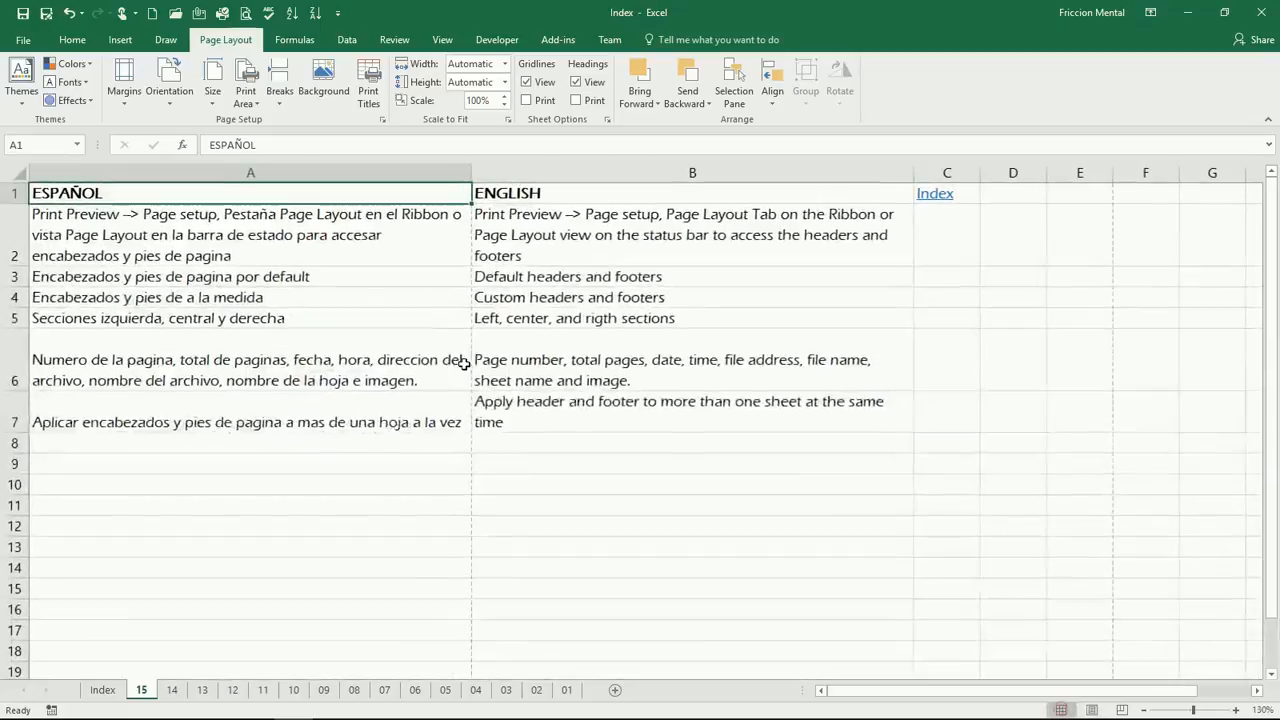
Examine the Freeze Panes options on the Index sheet and how its title and heading rows behave while scrolling the list.
{"action": "left_click", "coordinate": [103, 689]}
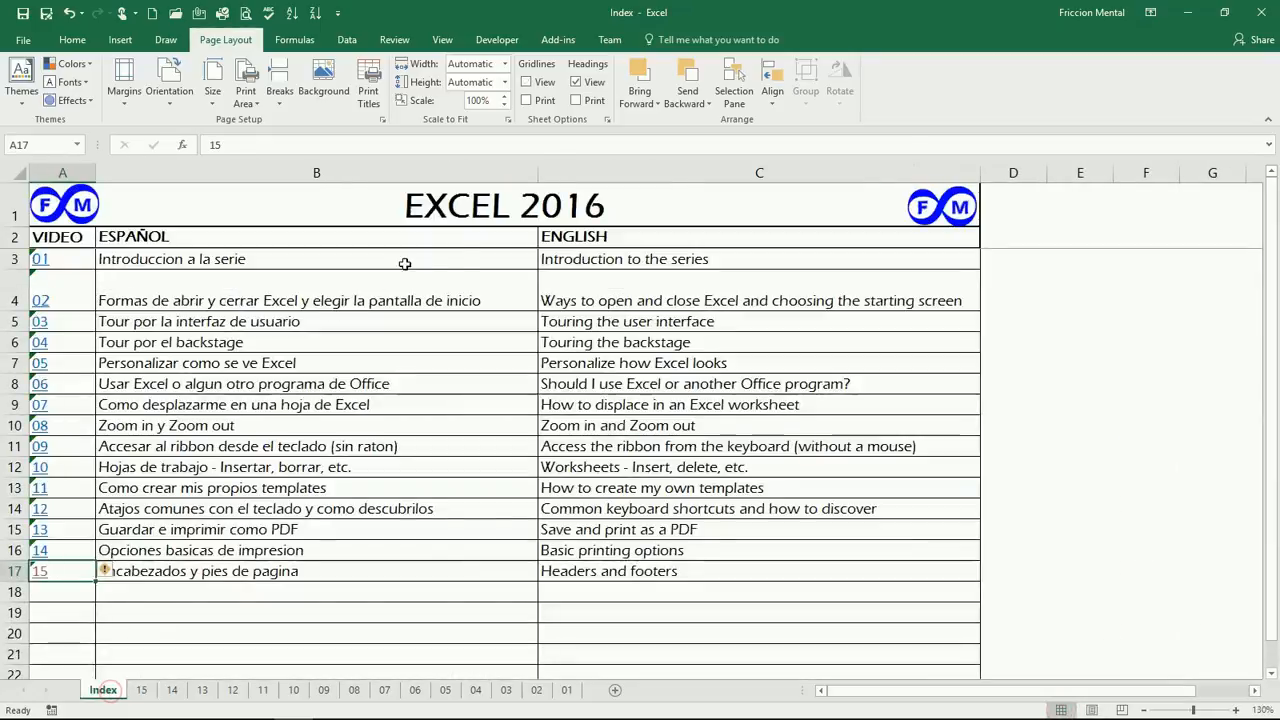
{"action": "left_click", "coordinate": [443, 42]}
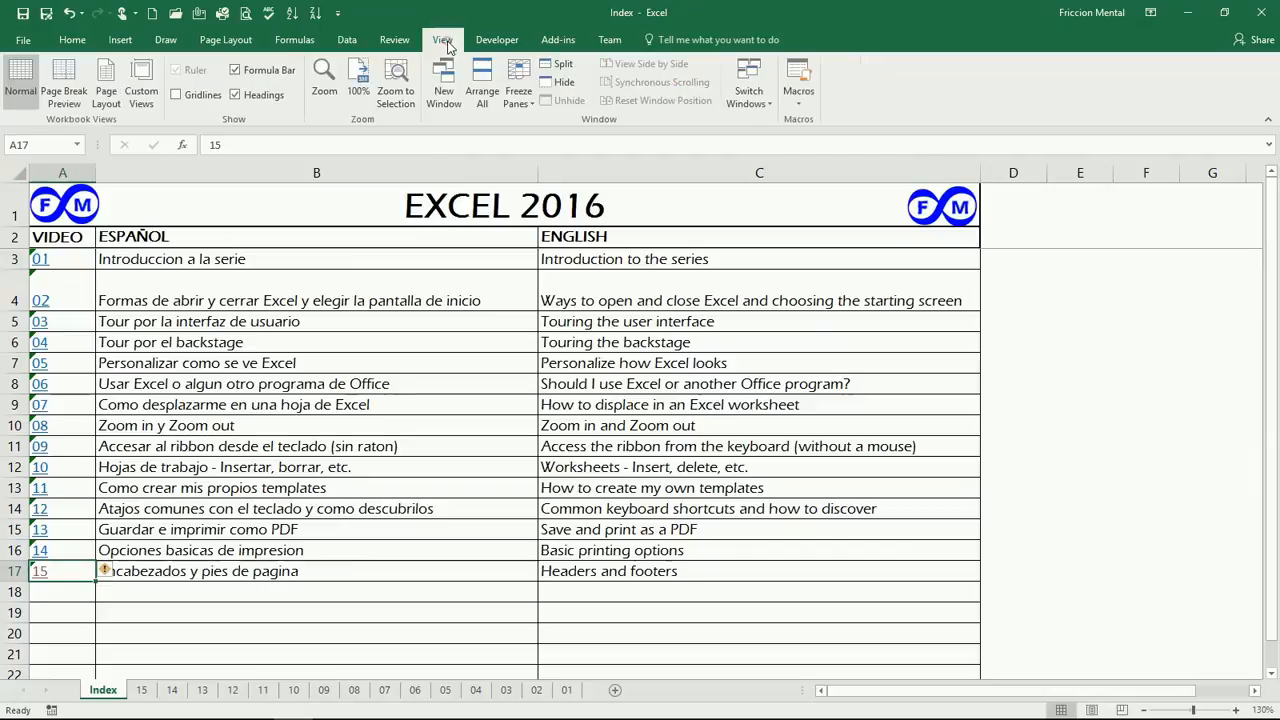
{"action": "left_click", "coordinate": [525, 102]}
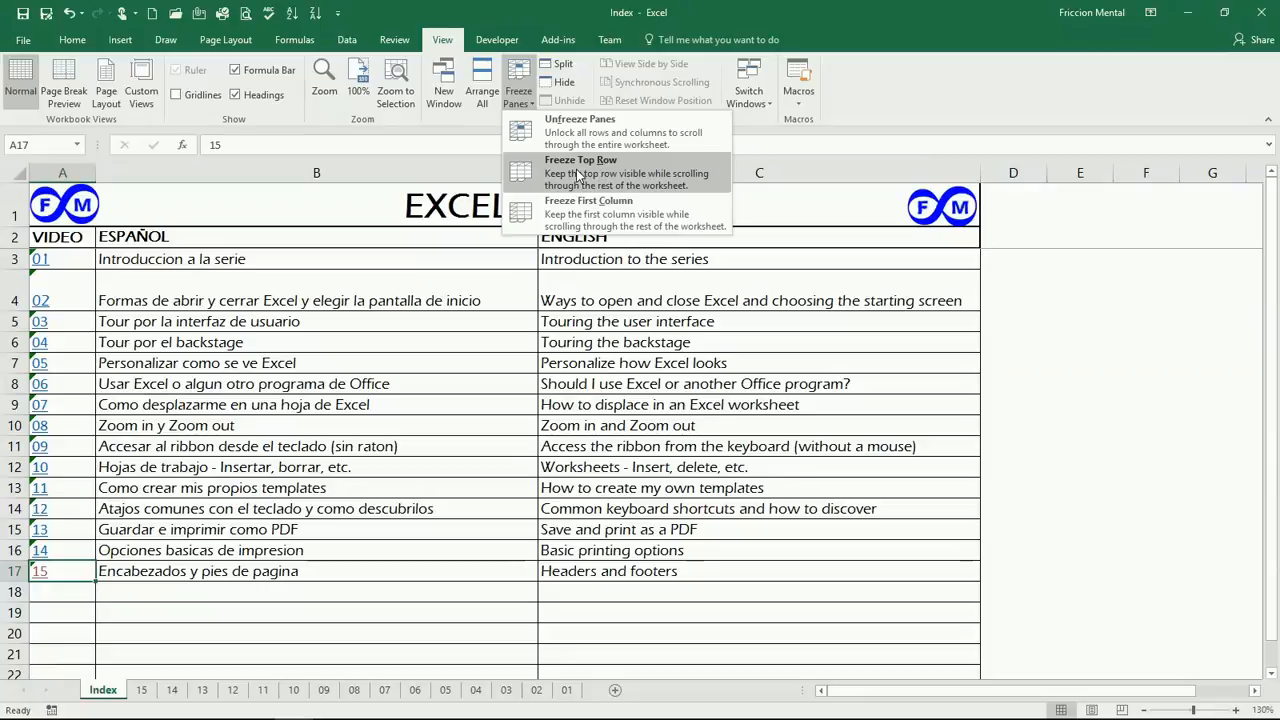
{"action": "left_click", "coordinate": [452, 48]}
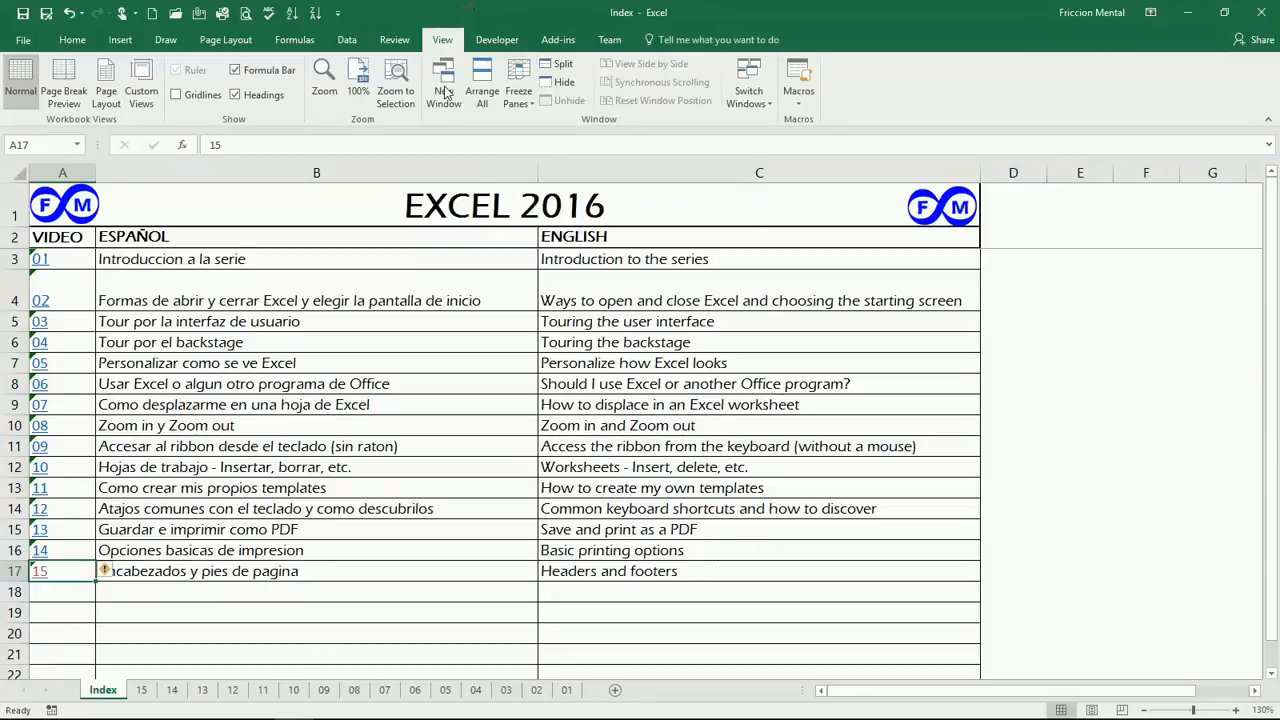
{"action": "scroll", "coordinate": [383, 315], "scroll_direction": "down", "scroll_amount": 5}
{"action": "scroll", "coordinate": [380, 345], "scroll_direction": "up", "scroll_amount": 3}
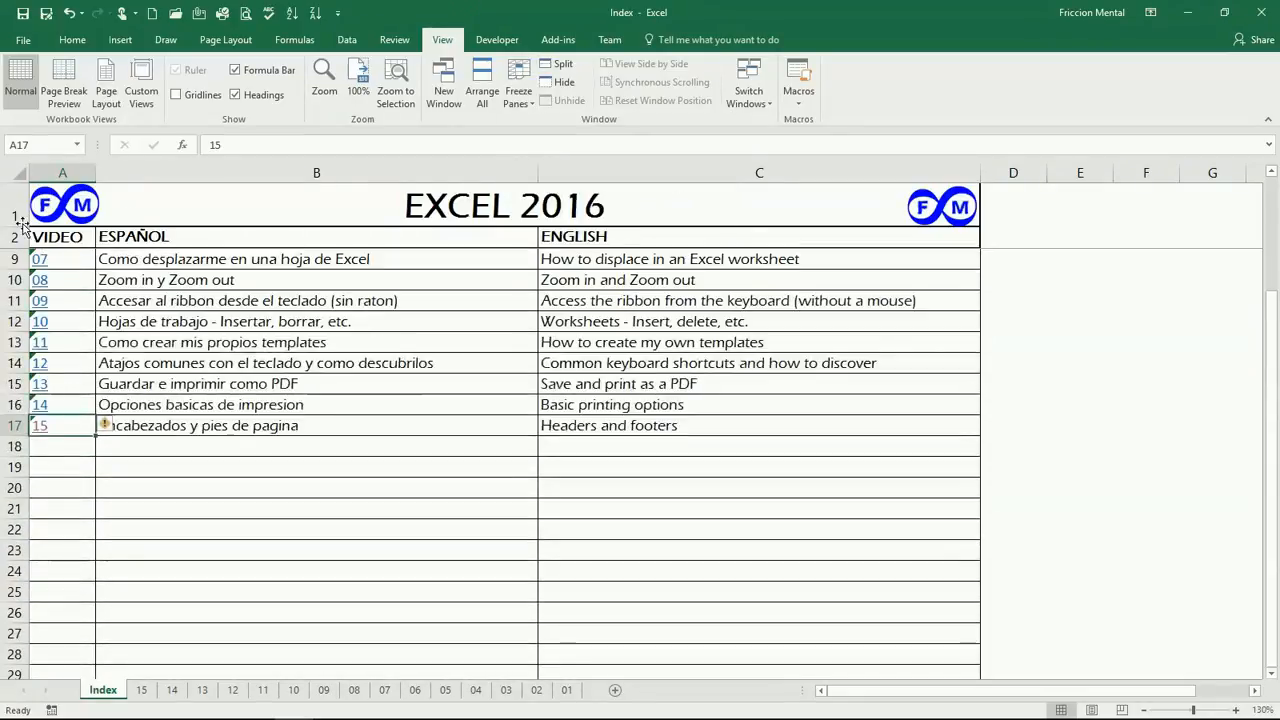
{"action": "left_click", "coordinate": [518, 90]}
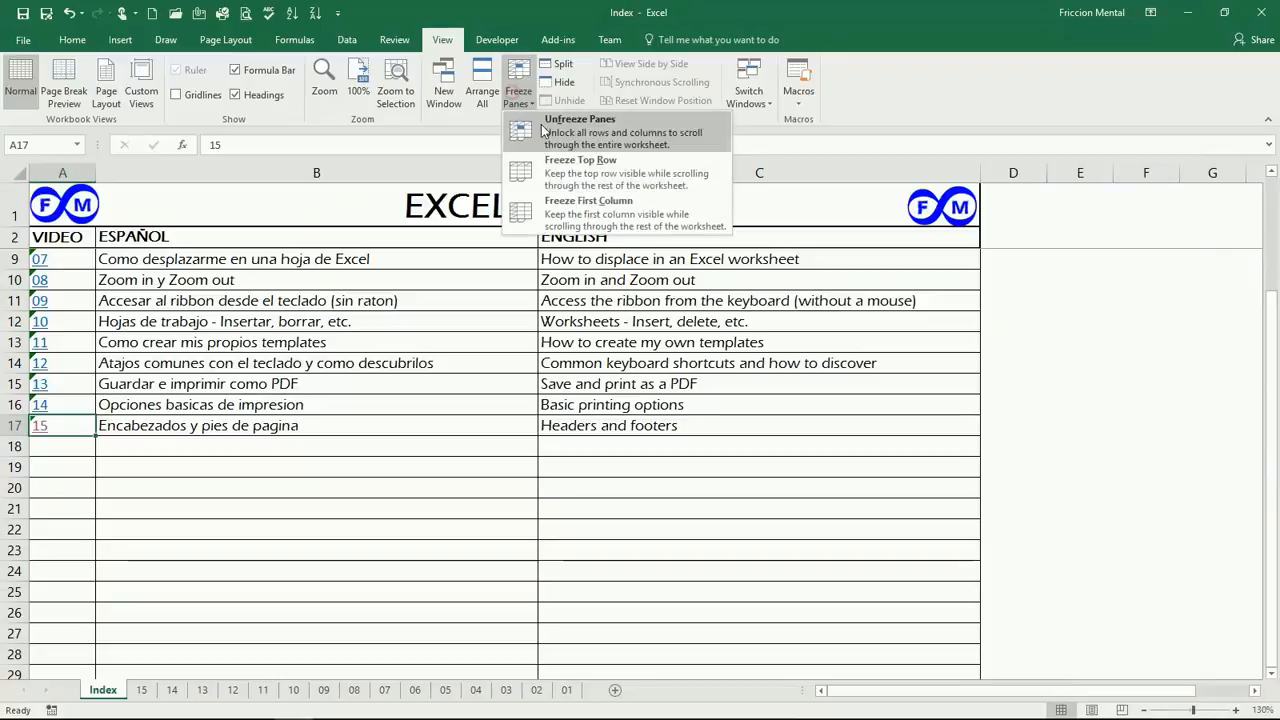
{"action": "left_click", "coordinate": [361, 282]}
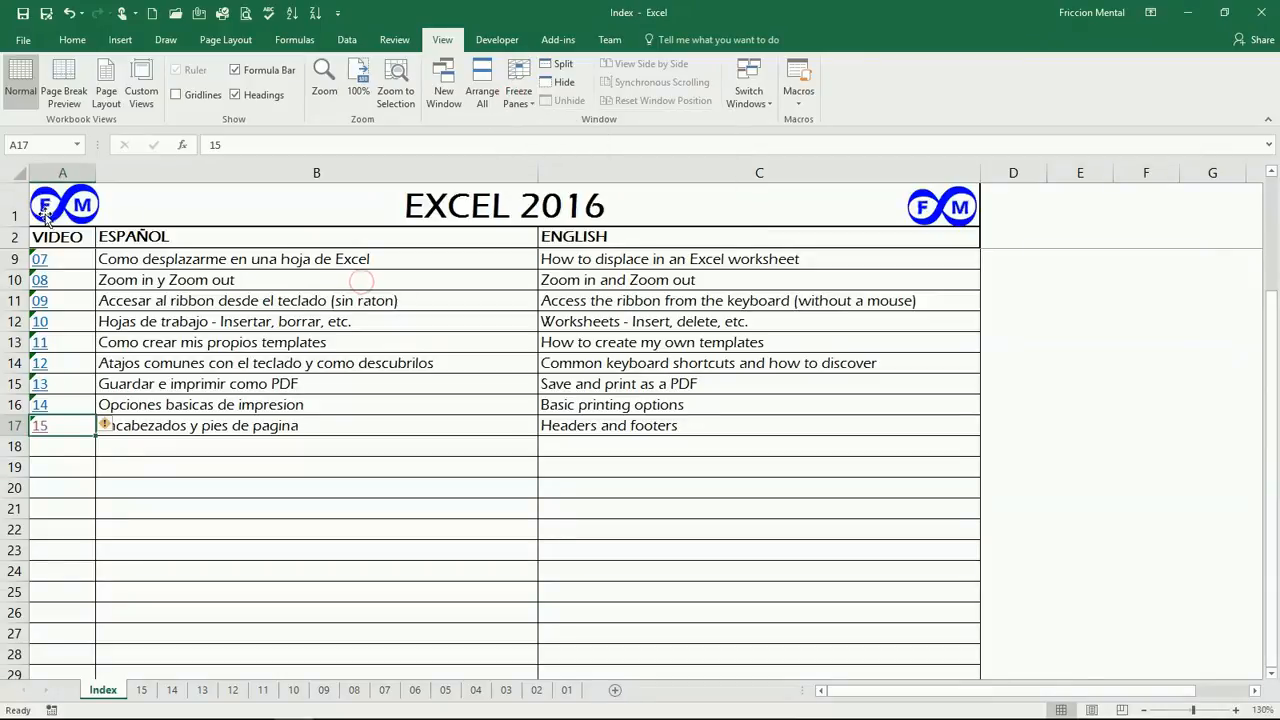
{"action": "scroll", "coordinate": [126, 286], "scroll_direction": "down", "scroll_amount": 2}
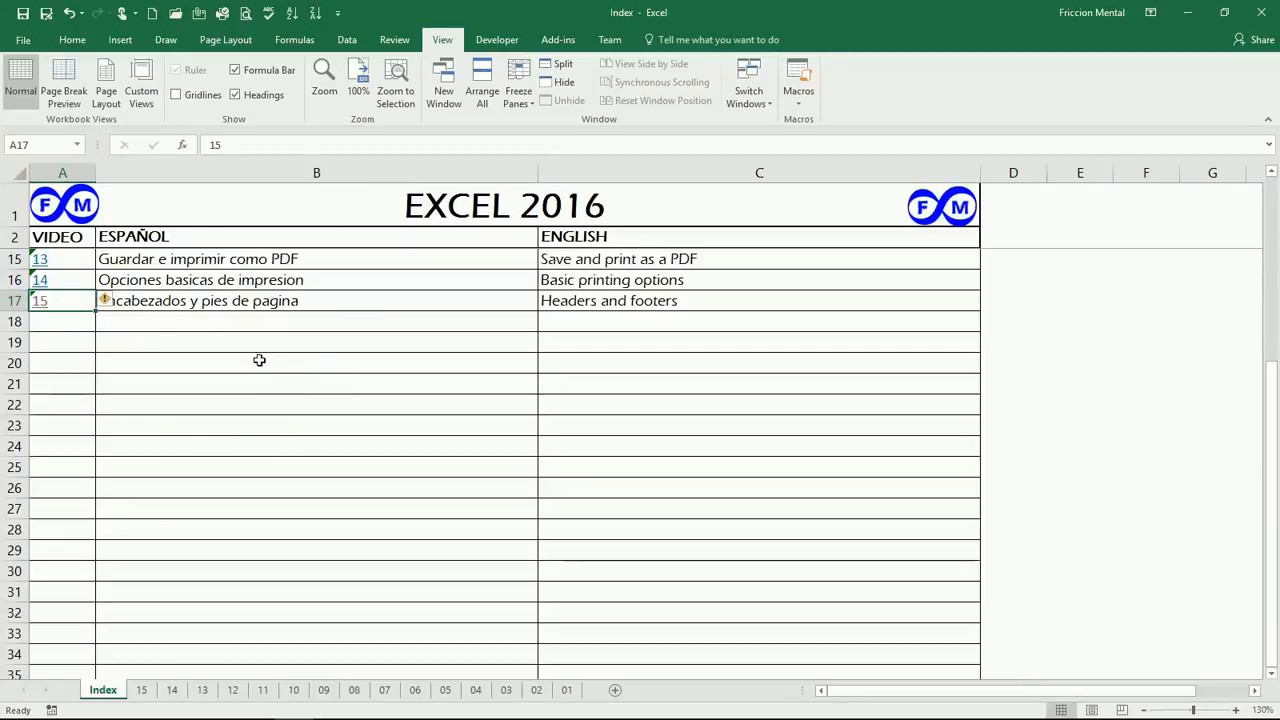
{"action": "scroll", "coordinate": [281, 381], "scroll_direction": "down", "scroll_amount": 2}
{"action": "scroll", "coordinate": [281, 381], "scroll_direction": "up", "scroll_amount": 6}
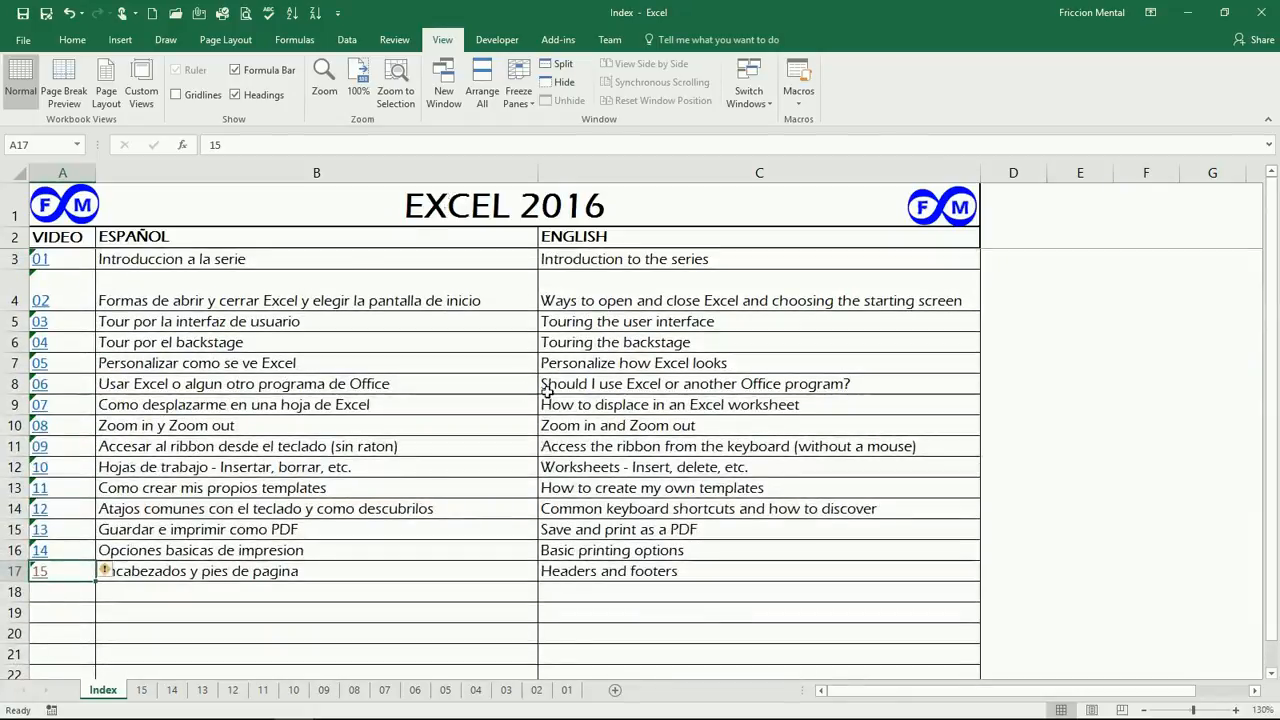
Switch the Index sheet to Page Layout view, accepting that its panes are unfrozen, and return to Normal view.
{"action": "left_click", "coordinate": [1091, 710]}
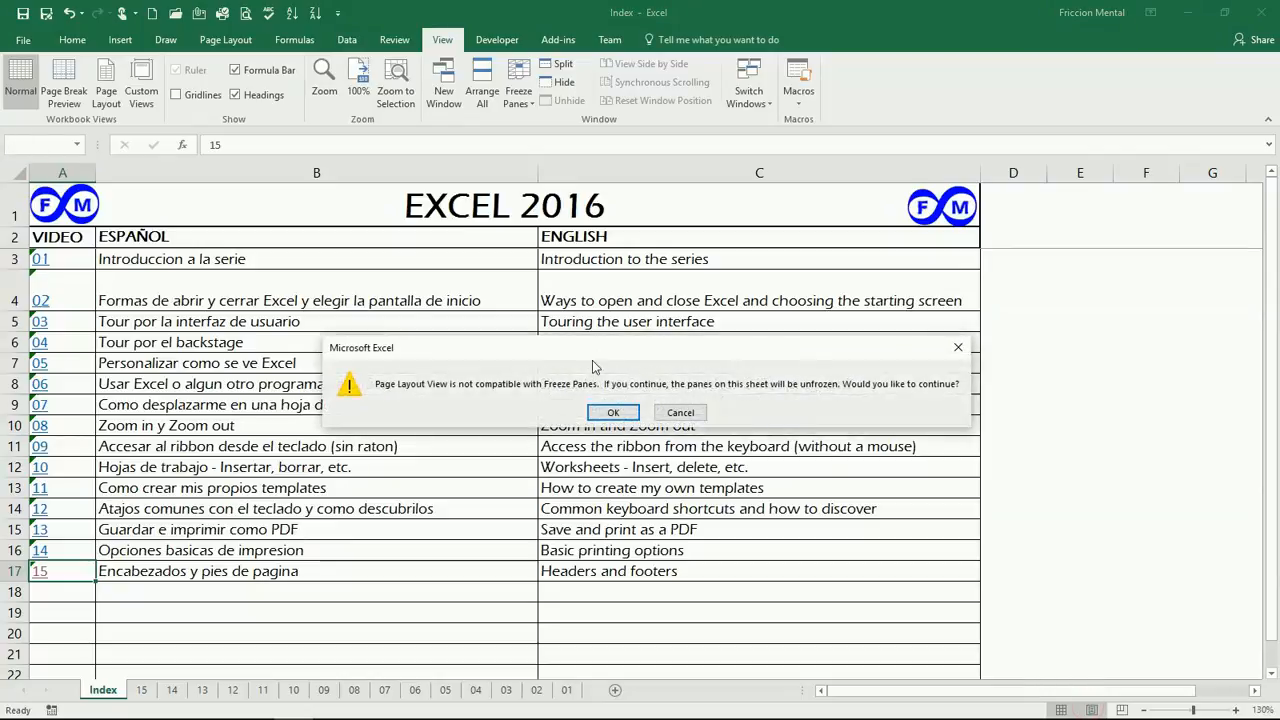
{"action": "left_click", "coordinate": [616, 413]}
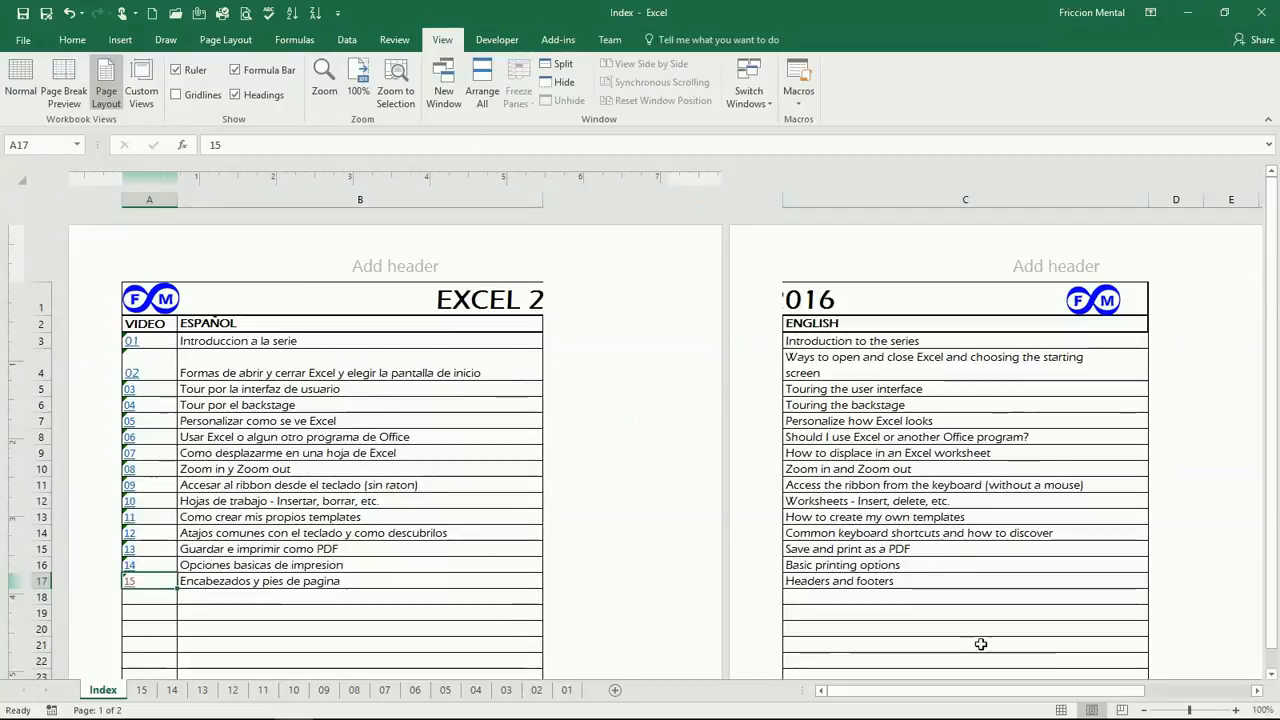
{"action": "left_click", "coordinate": [1063, 710]}
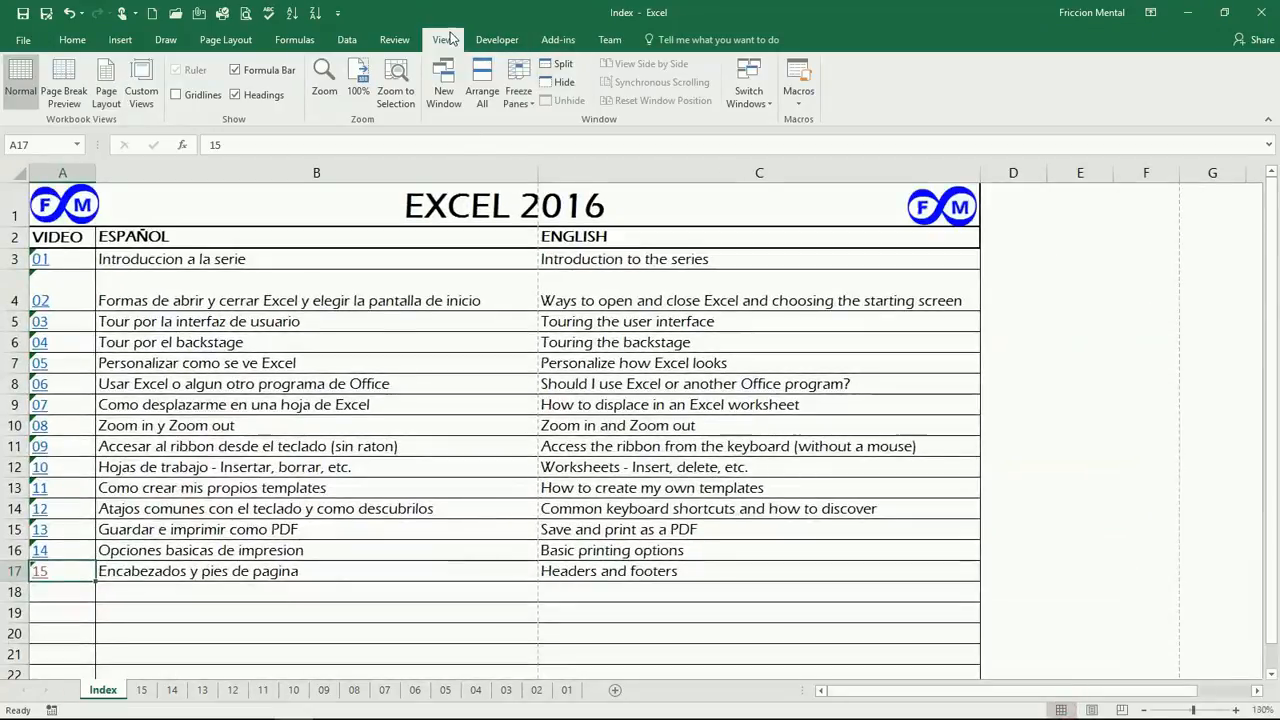
Freeze the Index sheet's panes above cell A3 so that rows 1 and 2 stay fixed, and check by scrolling.
{"action": "left_click", "coordinate": [80, 258]}
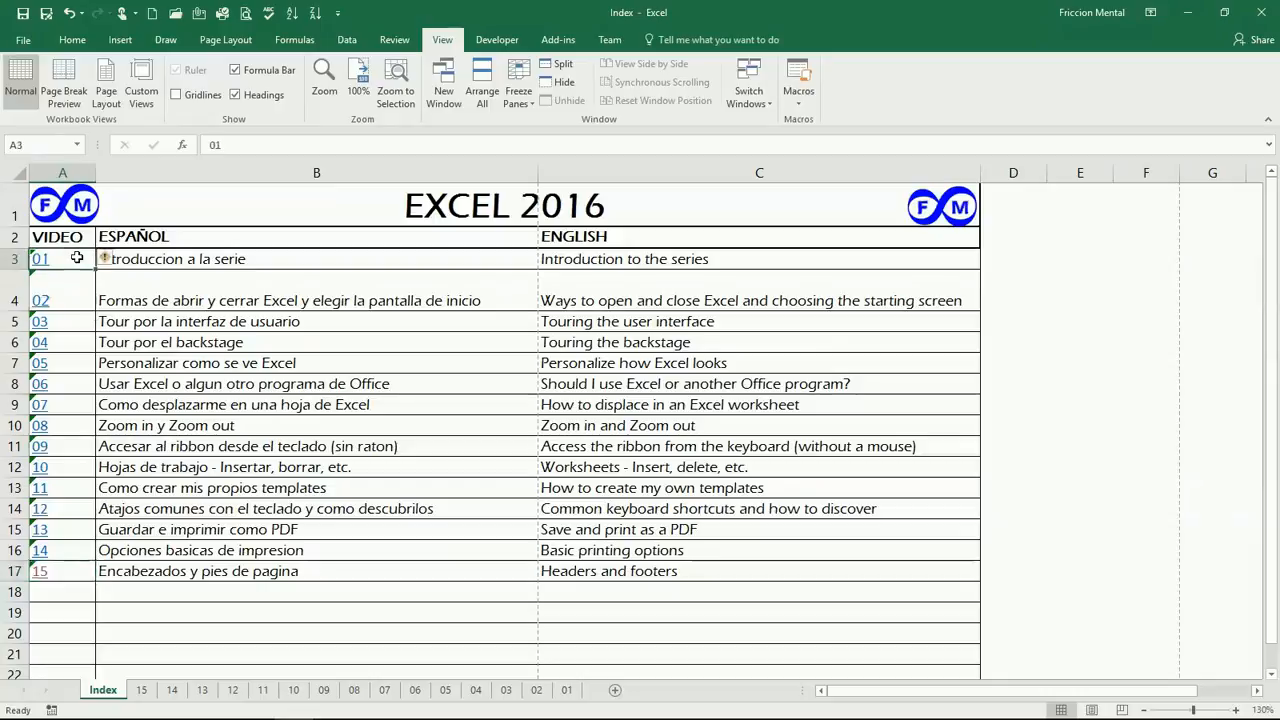
{"action": "left_click", "coordinate": [518, 92]}
{"action": "left_click", "coordinate": [609, 140]}
{"action": "scroll", "coordinate": [363, 320], "scroll_direction": "down", "scroll_amount": 2}
{"action": "scroll", "coordinate": [366, 317], "scroll_direction": "up", "scroll_amount": 2}
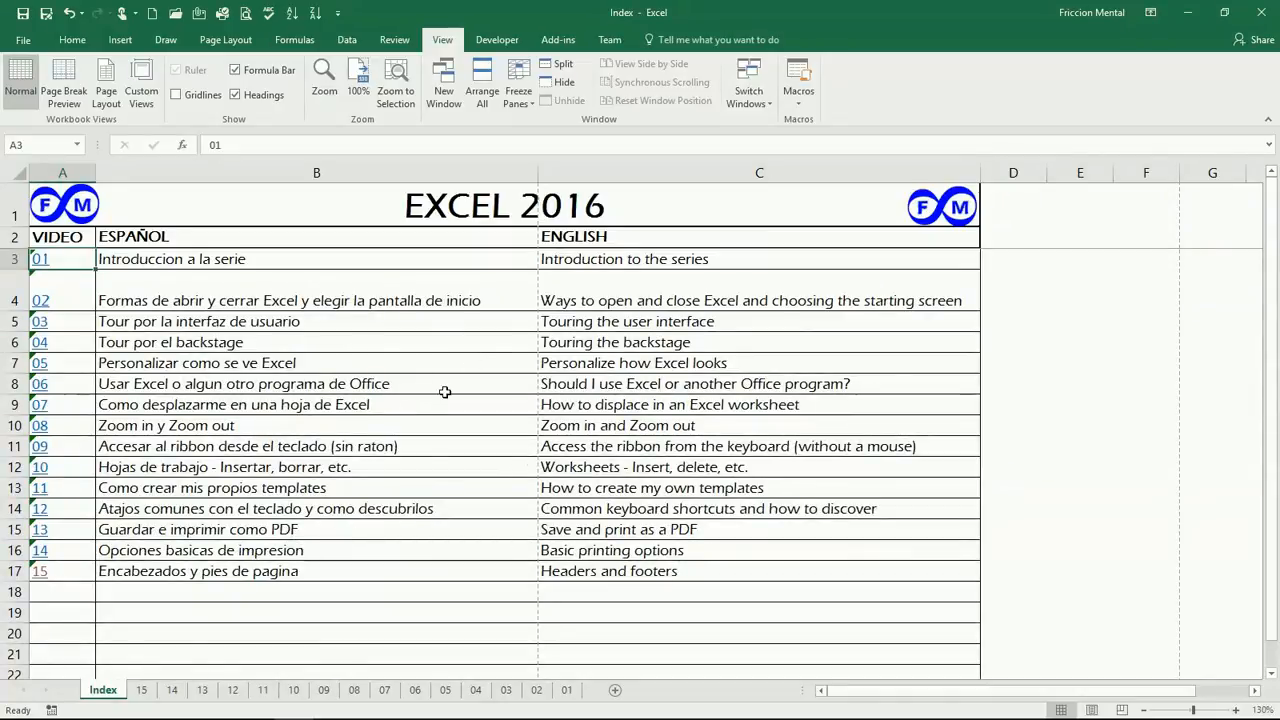
Go to sheet 15 and open the header and footer settings of its Page Setup.
{"action": "left_click", "coordinate": [141, 690]}
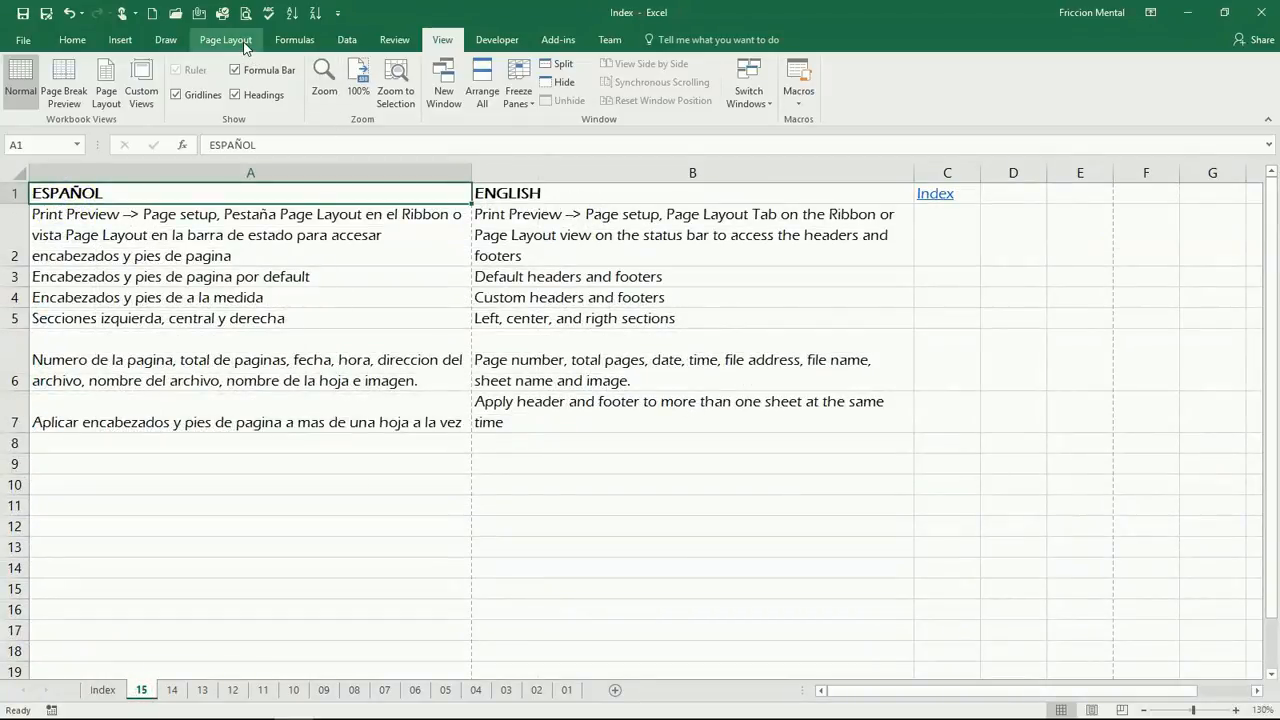
{"action": "left_click", "coordinate": [245, 45]}
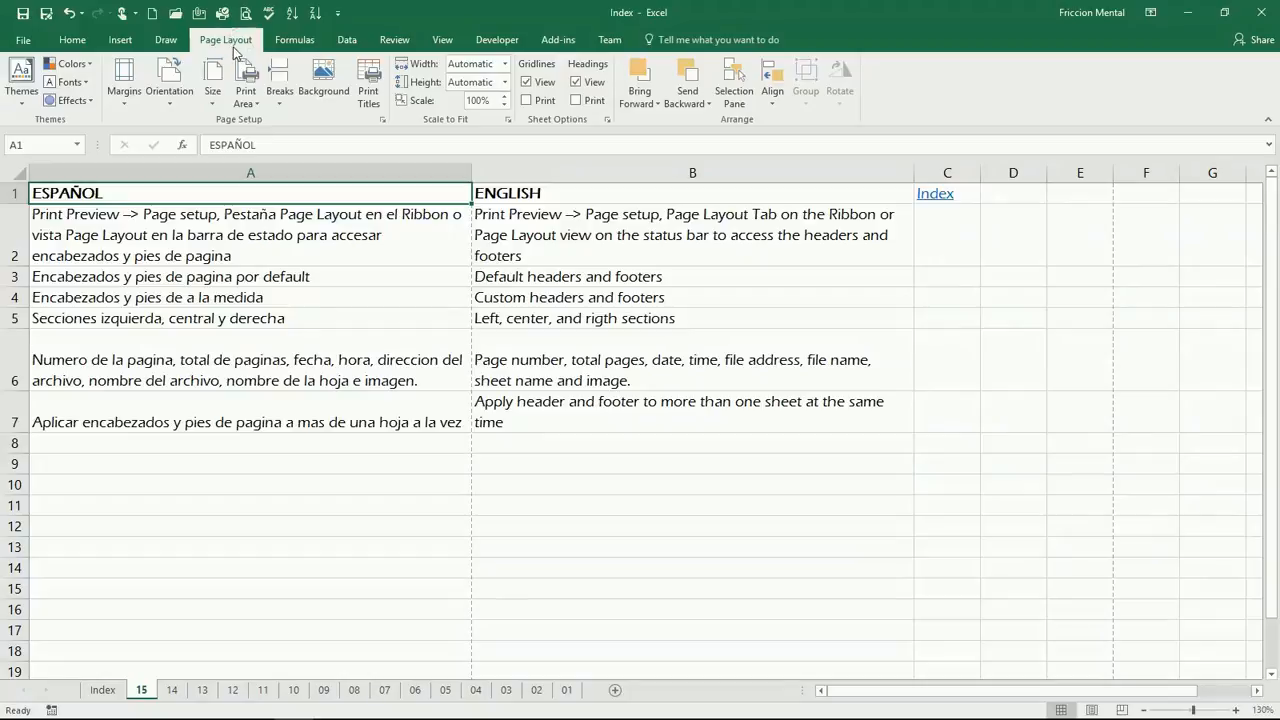
{"action": "left_click", "coordinate": [383, 120]}
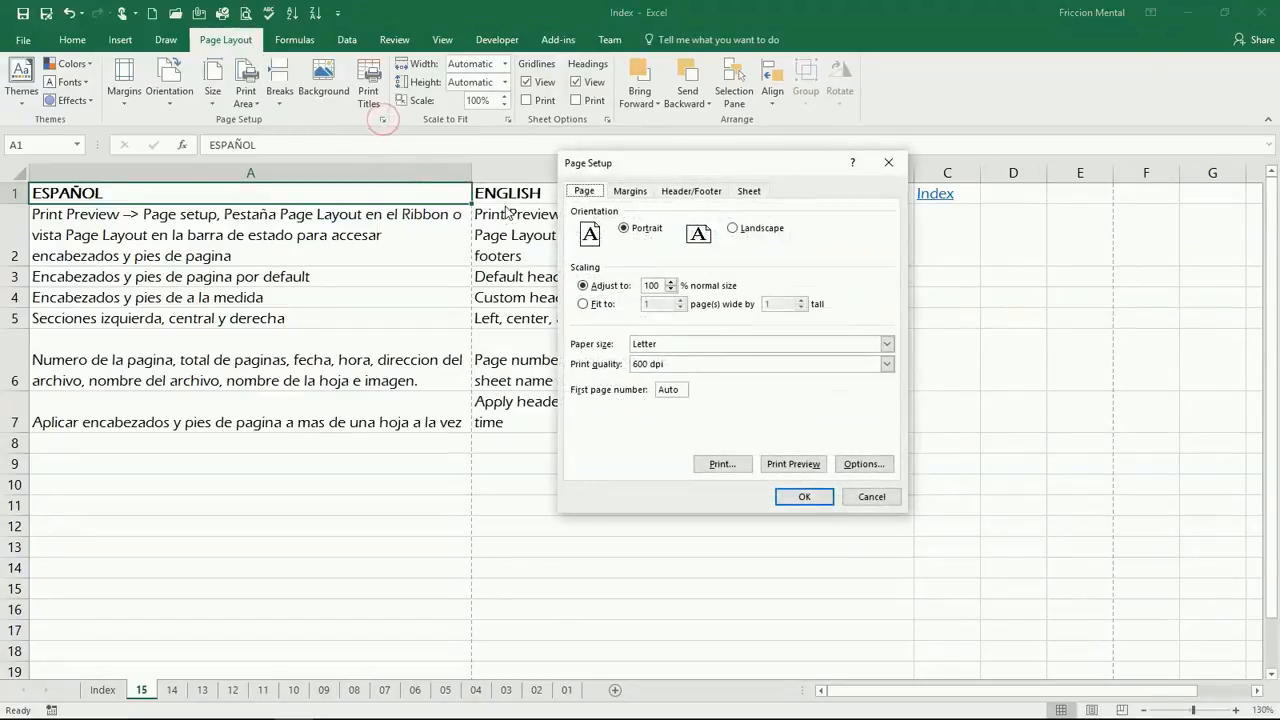
{"action": "left_click", "coordinate": [700, 192]}
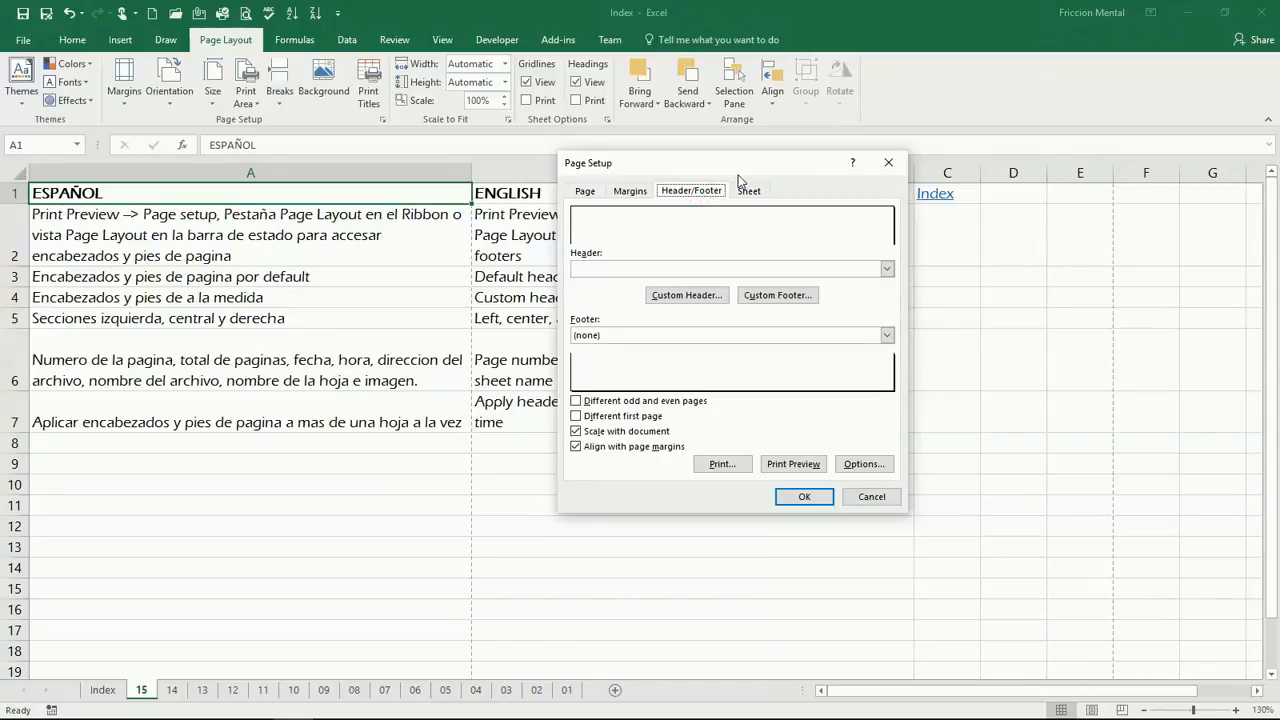
Browse the built-in header presets in Page Setup without choosing one.
{"action": "left_click", "coordinate": [886, 270]}
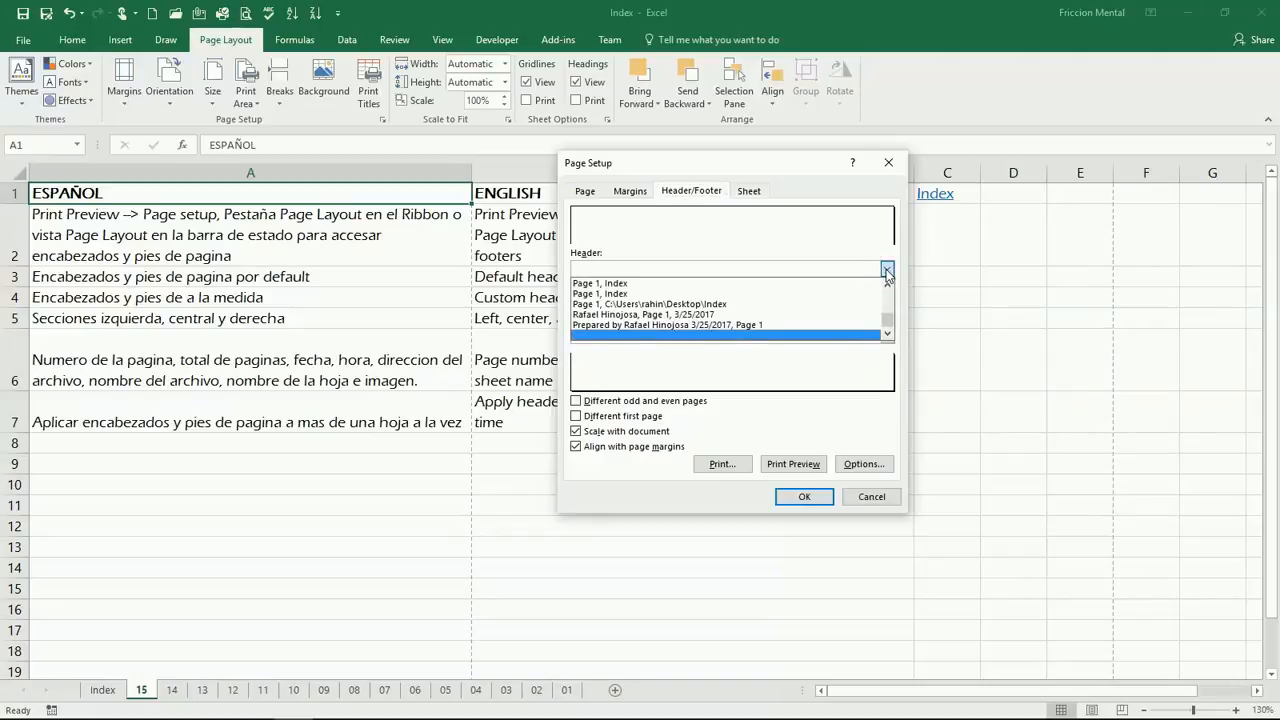
{"action": "scroll", "coordinate": [861, 305], "scroll_direction": "up", "scroll_amount": 6}
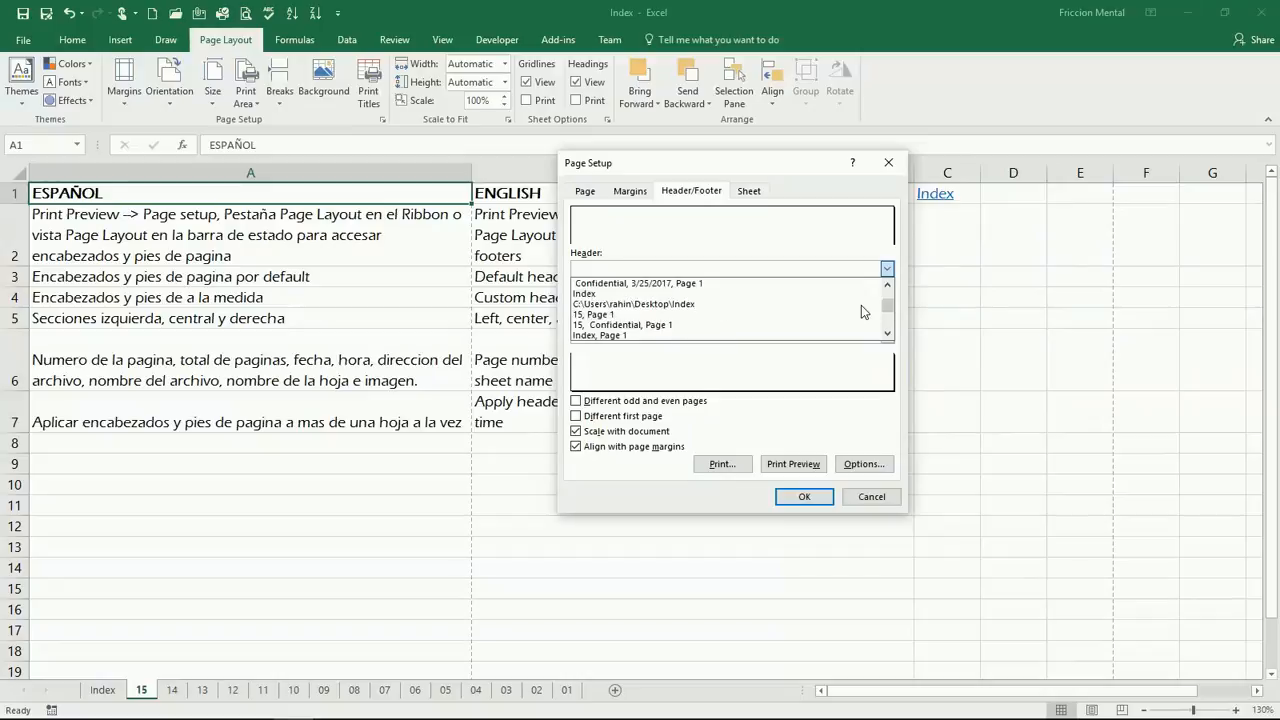
{"action": "scroll", "coordinate": [853, 303], "scroll_direction": "down", "scroll_amount": 5}
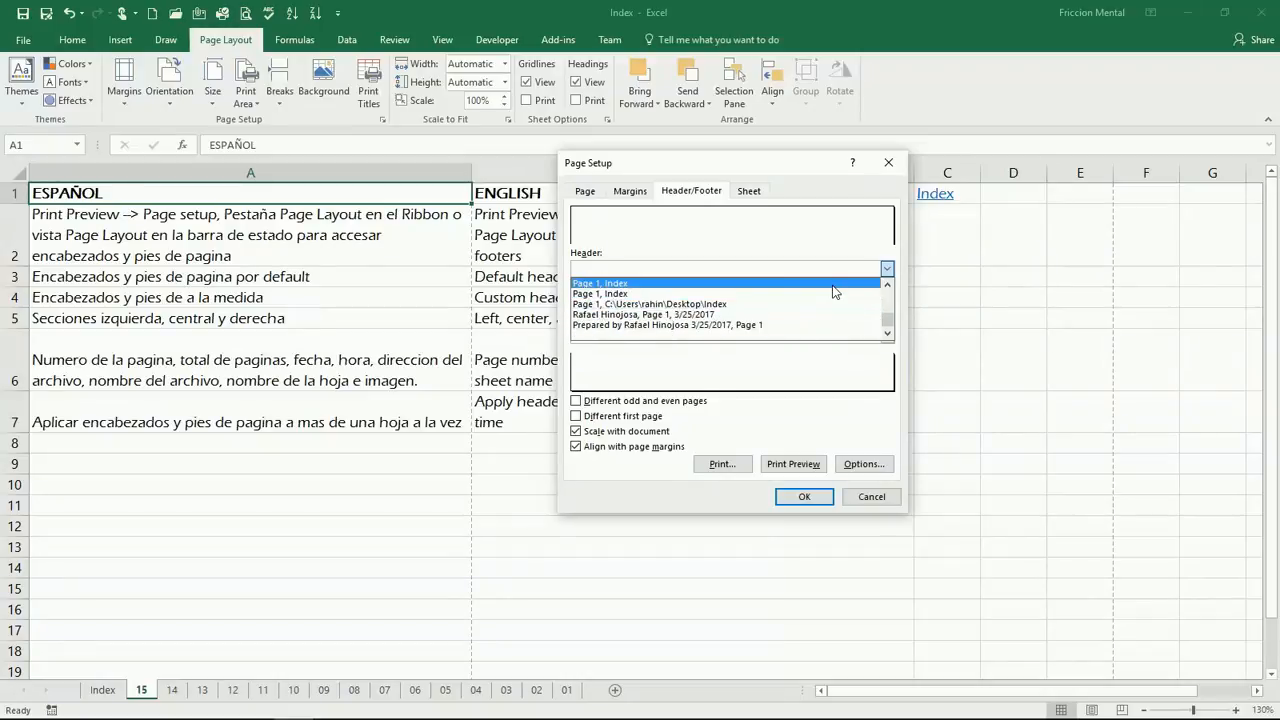
{"action": "scroll", "coordinate": [833, 305], "scroll_direction": "up", "scroll_amount": 3}
{"action": "left_click", "coordinate": [835, 325]}
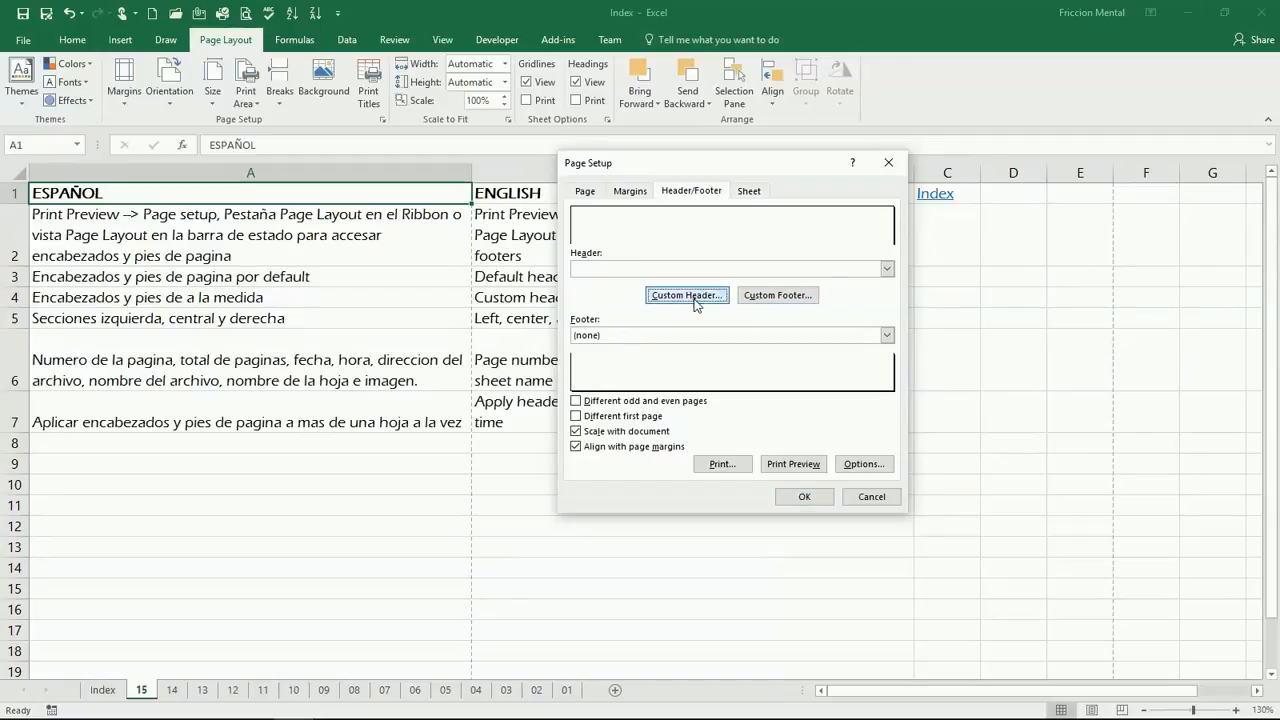
Open the custom header editor and examine the font options for header text, closing them without changes.
{"action": "left_click", "coordinate": [697, 303]}
{"action": "left_click", "coordinate": [696, 378]}
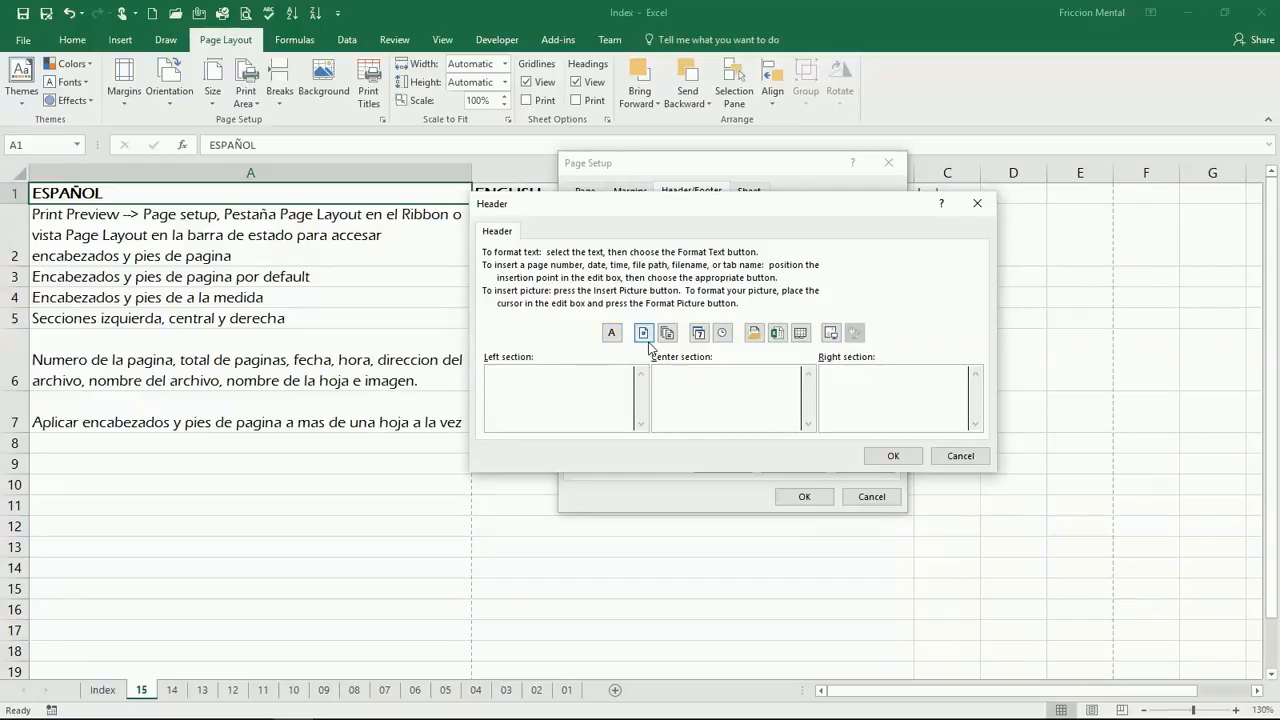
{"action": "left_click", "coordinate": [610, 334]}
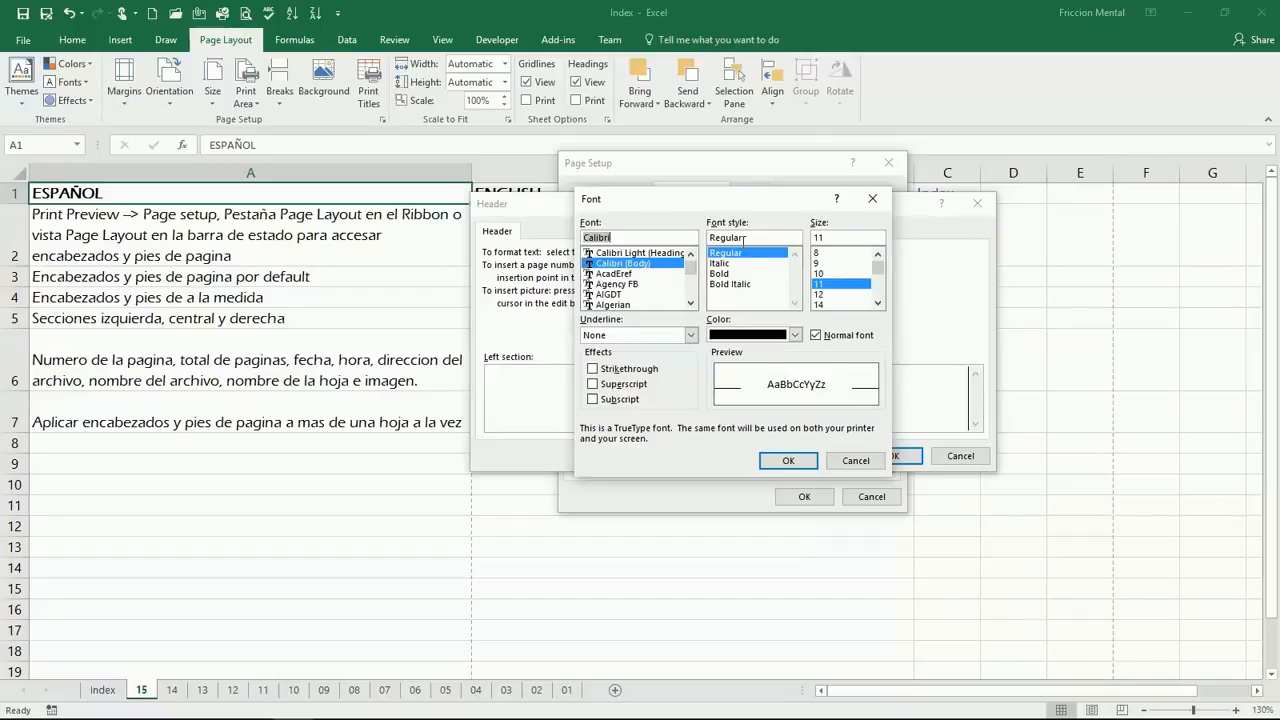
{"action": "left_click", "coordinate": [873, 198]}
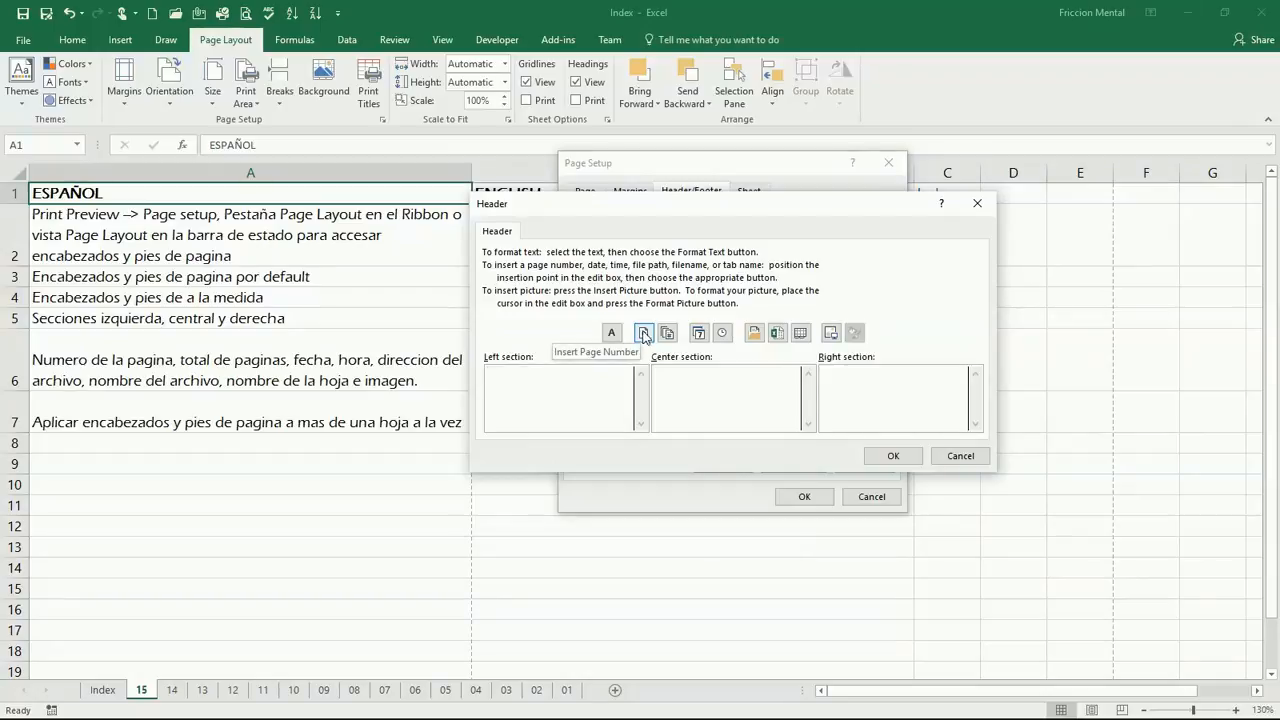
Make the header's left section read "&[Page] of &[Pages]" using the page number and total pages fields.
{"action": "left_click", "coordinate": [643, 334]}
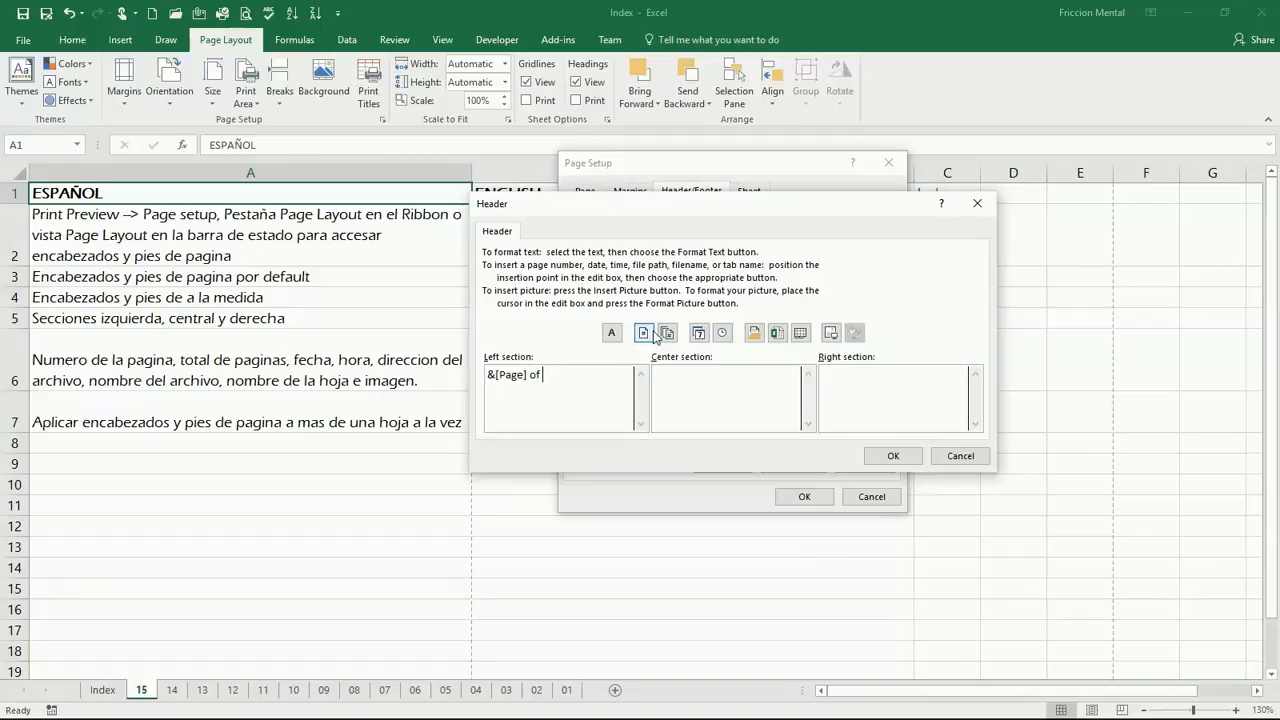
{"action": "type", "text": "of"}
{"action": "left_click", "coordinate": [668, 334]}
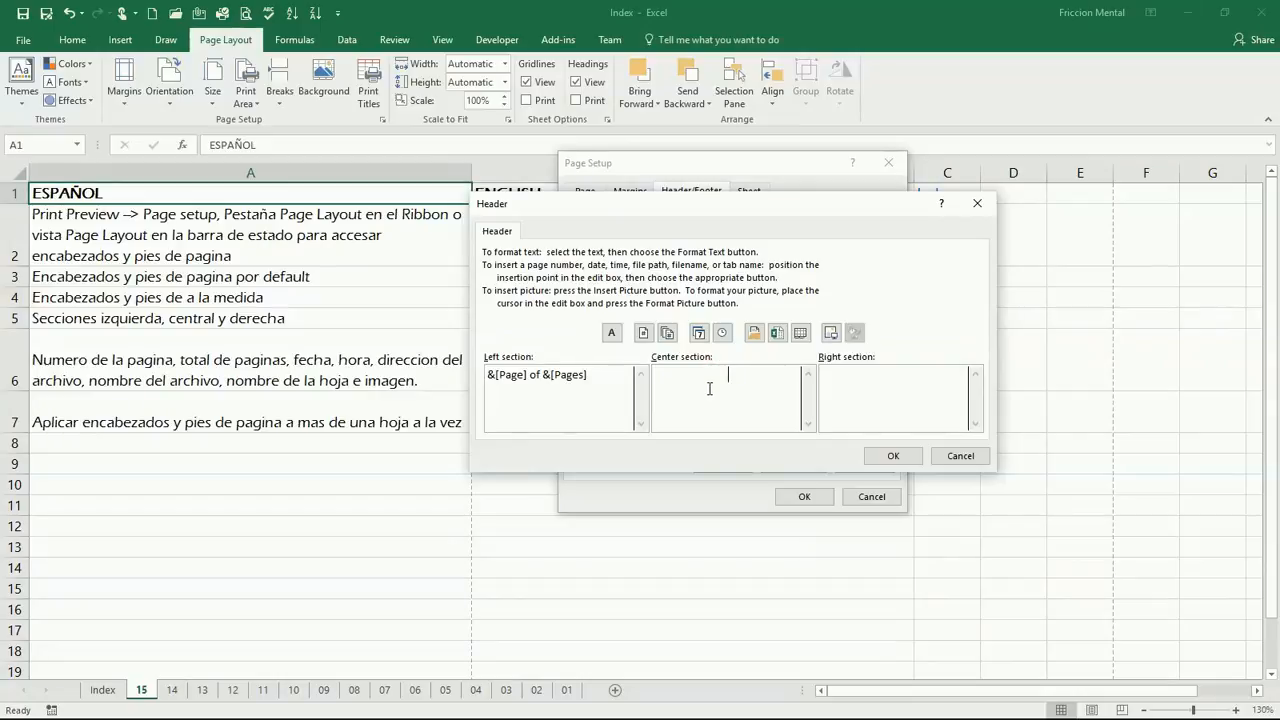
Fill the header's center section with "Date: &[Date]" and, on a second line, "Time: &[Time]".
{"action": "type", "text": "ate:"}
{"action": "left_click", "coordinate": [698, 334]}
{"action": "key", "text": "Return"}
{"action": "type", "text": "Time:"}
{"action": "left_click", "coordinate": [722, 333]}
Insert the Desktop picture "FM logo wide white very small" into the header's right section and accept the custom header.
{"action": "left_click", "coordinate": [848, 383]}
{"action": "left_click", "coordinate": [829, 335]}
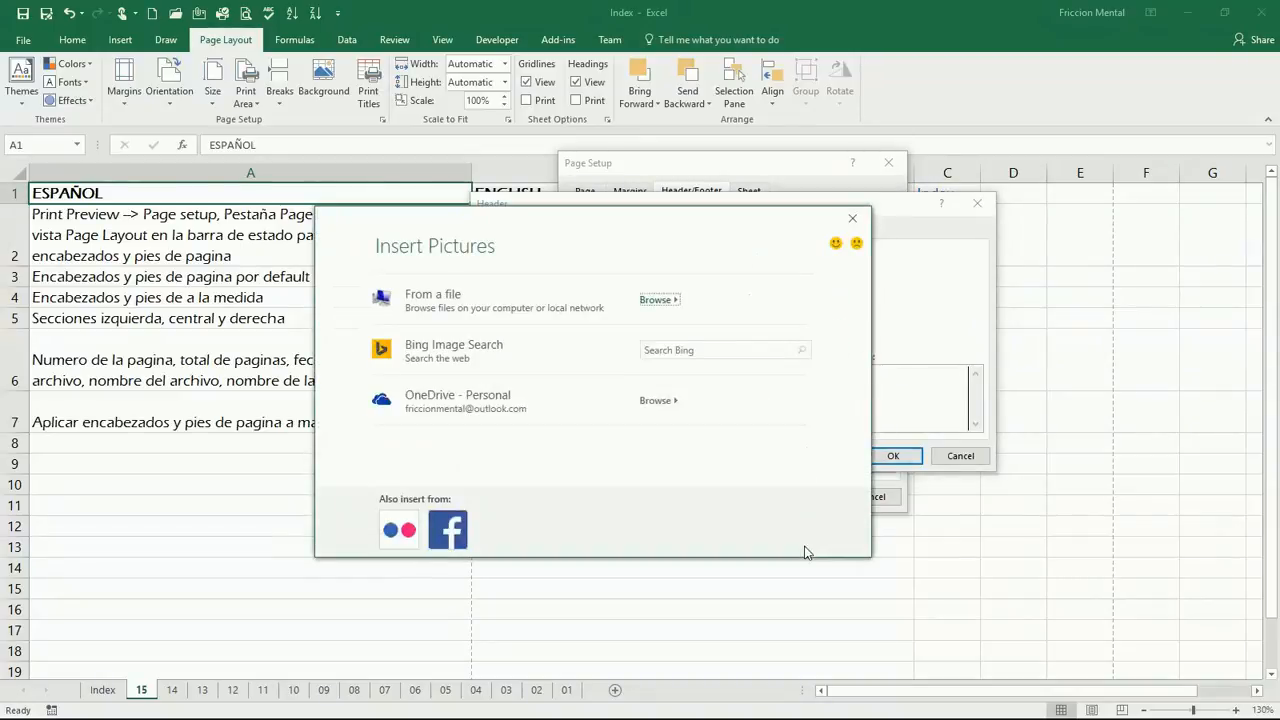
{"action": "left_click", "coordinate": [657, 300]}
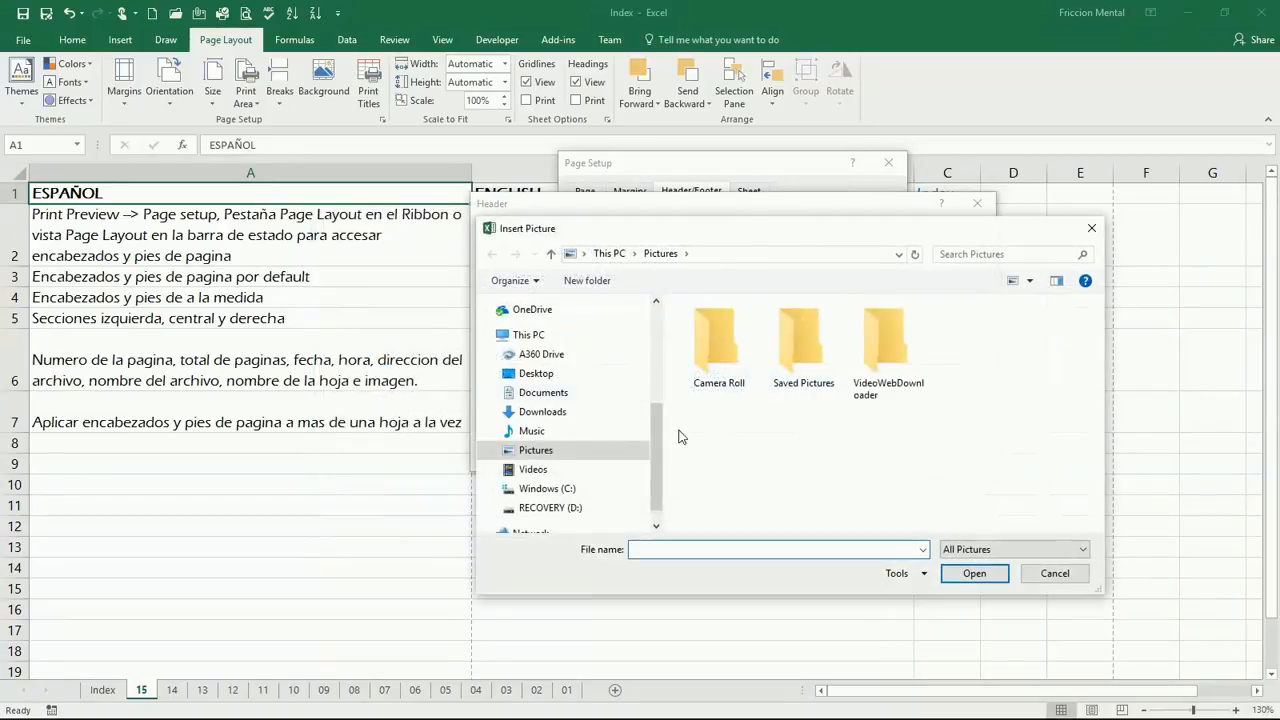
{"action": "left_click", "coordinate": [594, 376]}
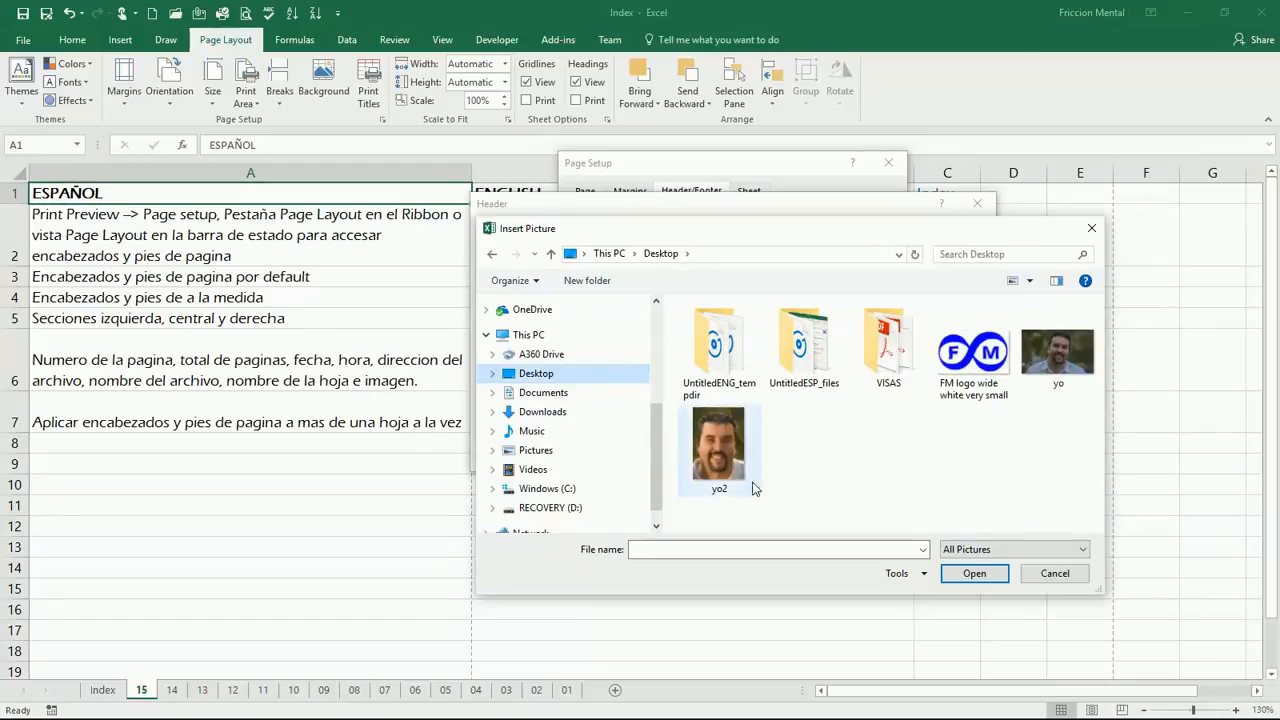
{"action": "left_click", "coordinate": [981, 373]}
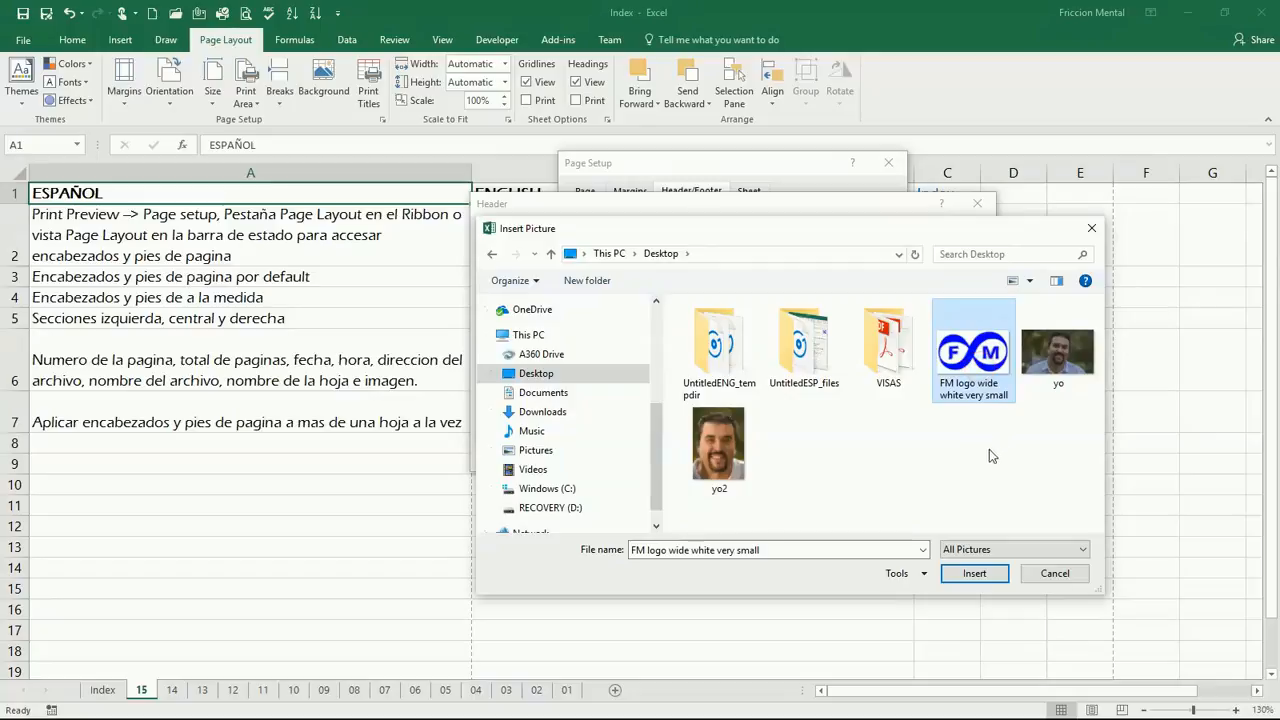
{"action": "left_click", "coordinate": [975, 576]}
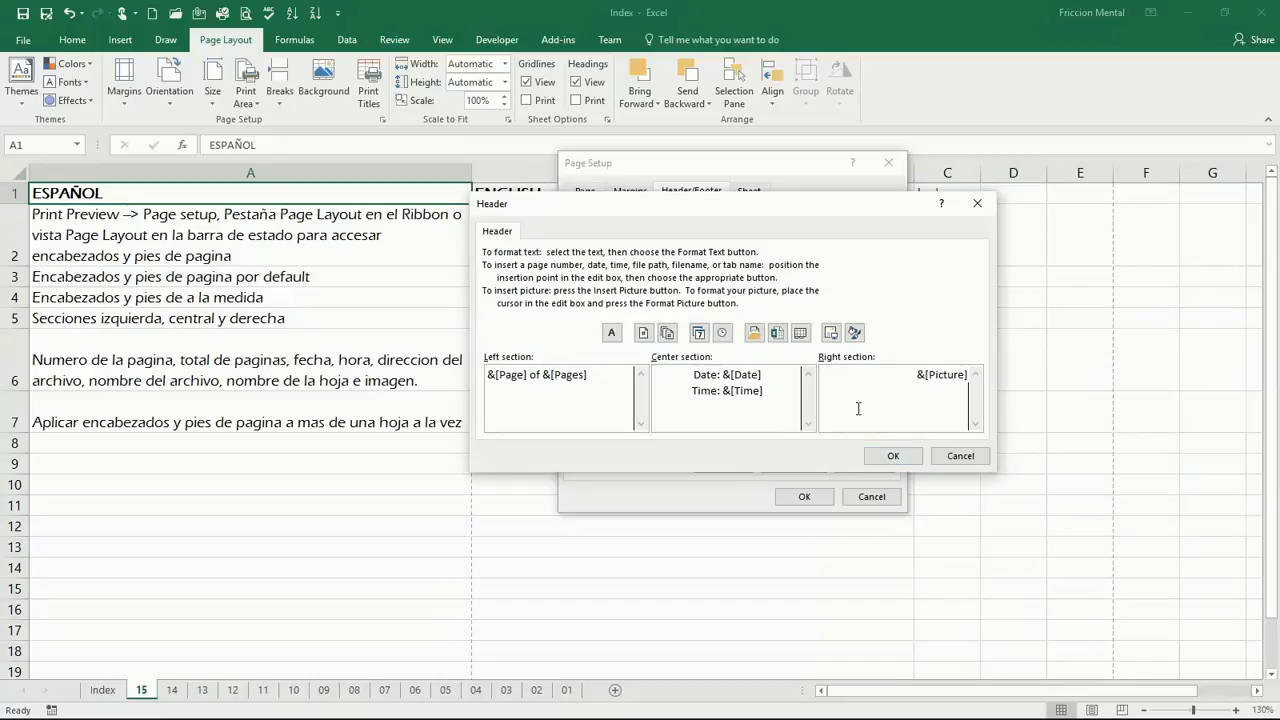
{"action": "left_click", "coordinate": [893, 456]}
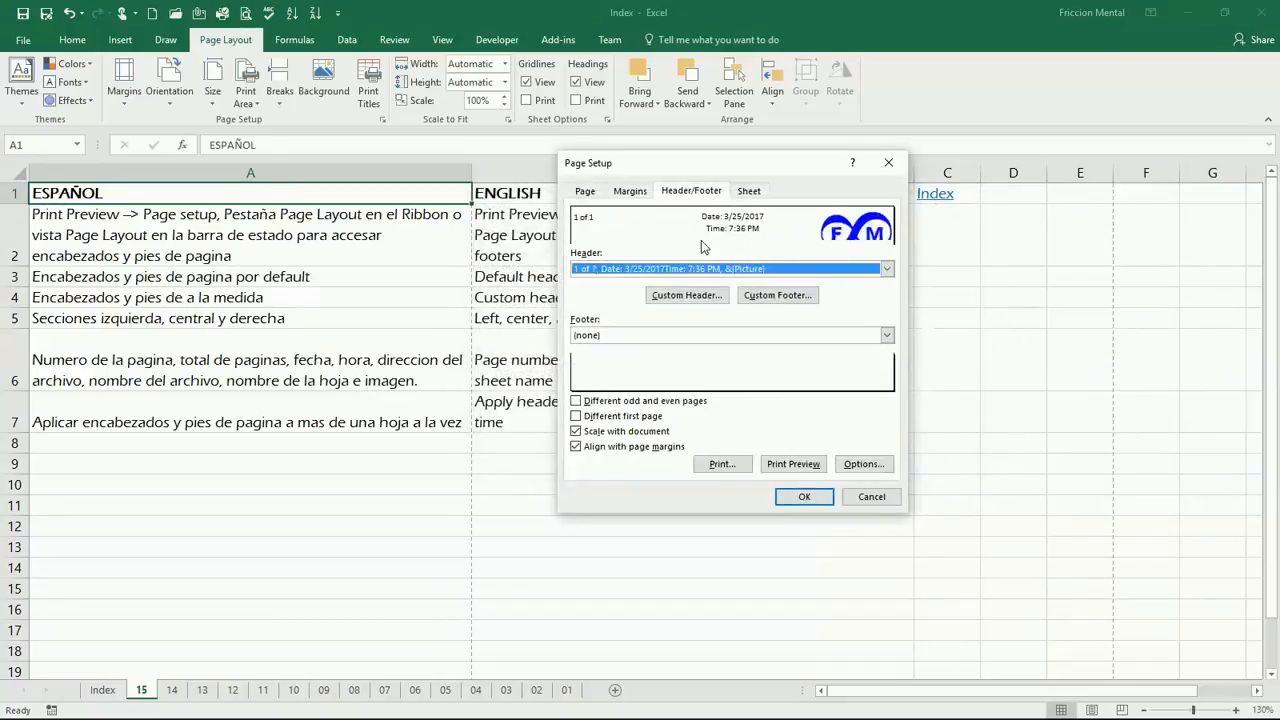
Check the custom header on both pages of sheet 15 in print preview and return to the worksheet.
{"action": "left_click", "coordinate": [792, 466]}
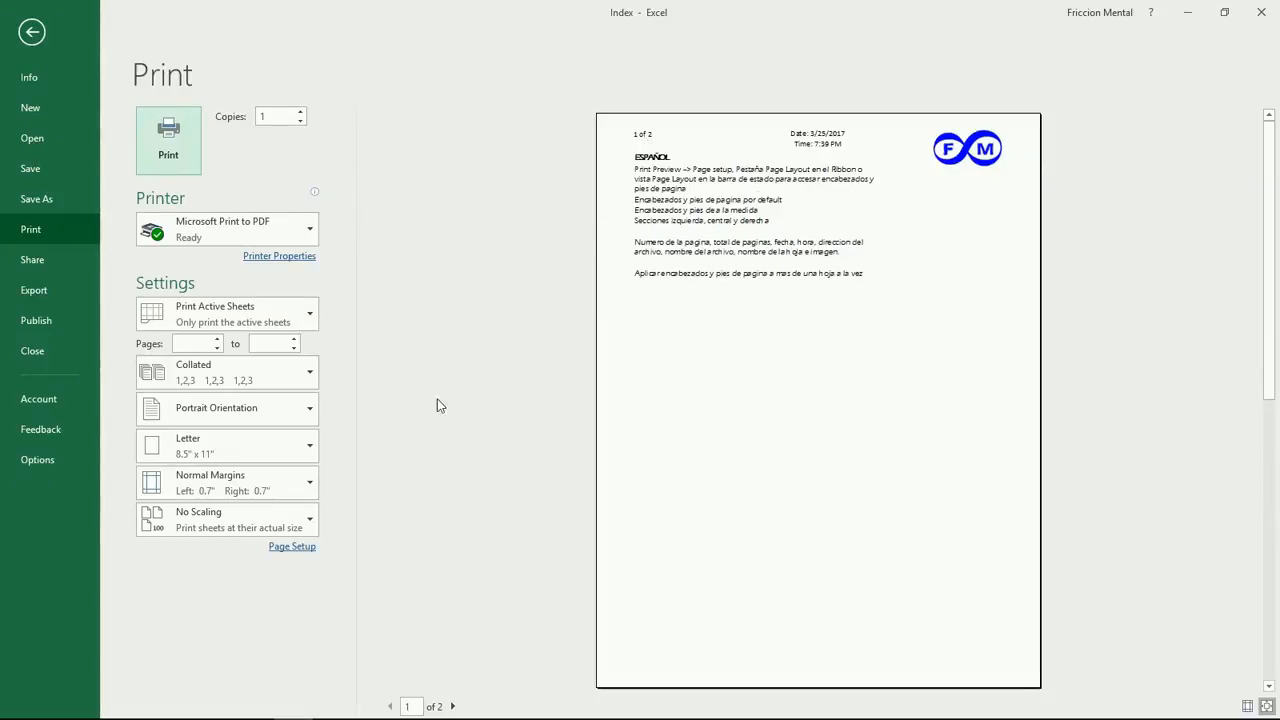
{"action": "left_click", "coordinate": [453, 706]}
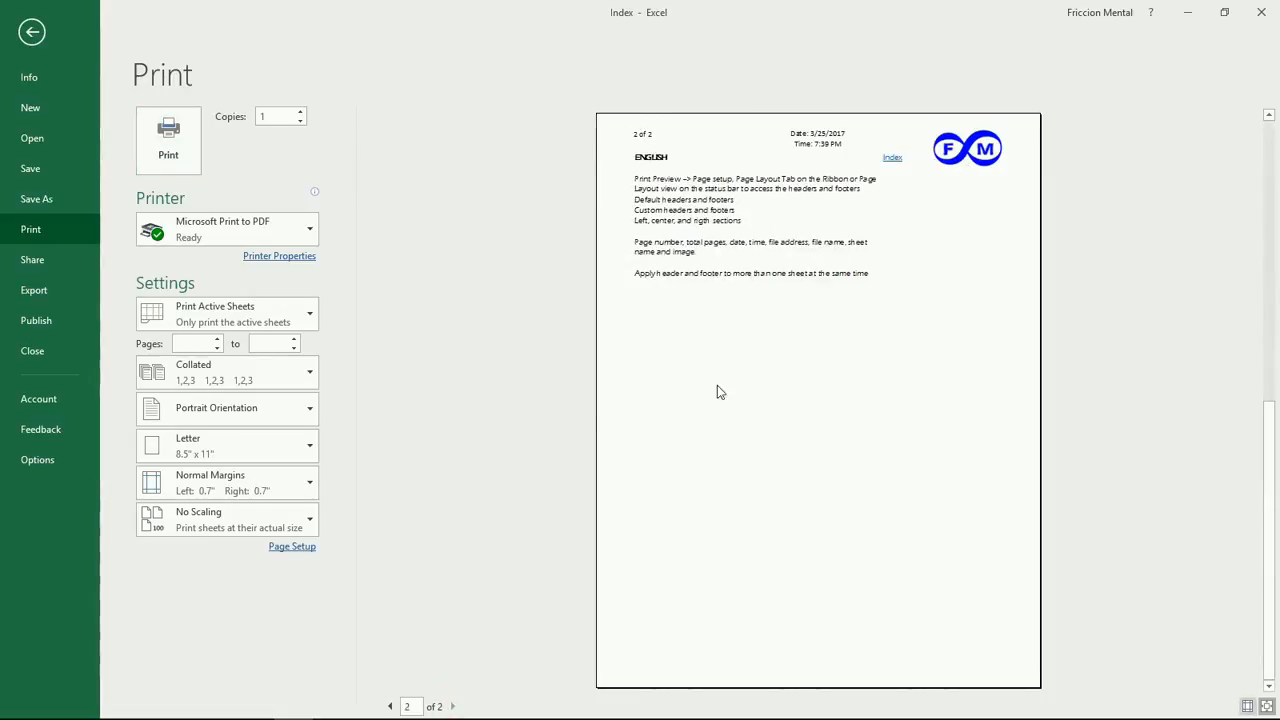
{"action": "left_click", "coordinate": [390, 706]}
{"action": "left_click", "coordinate": [62, 40]}
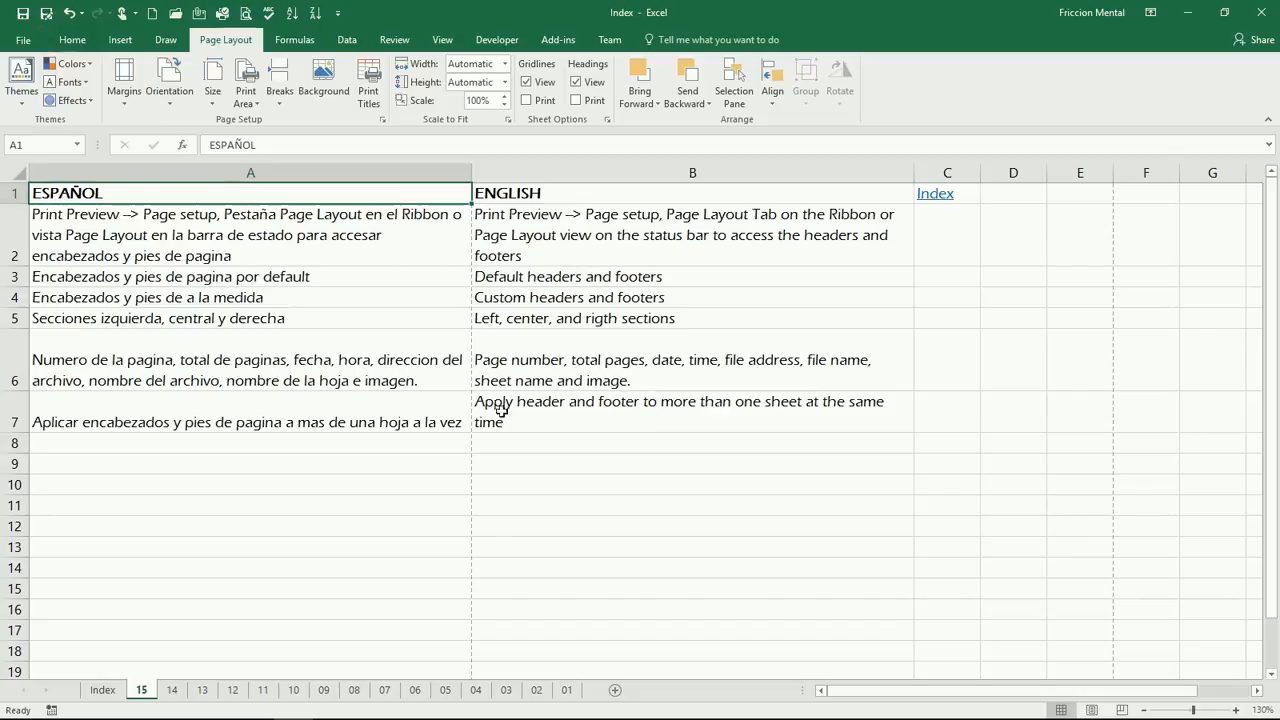
Select cell B7 on sheet 15, group all the worksheets, and ungroup them by switching to sheet 10.
{"action": "left_click", "coordinate": [666, 406]}
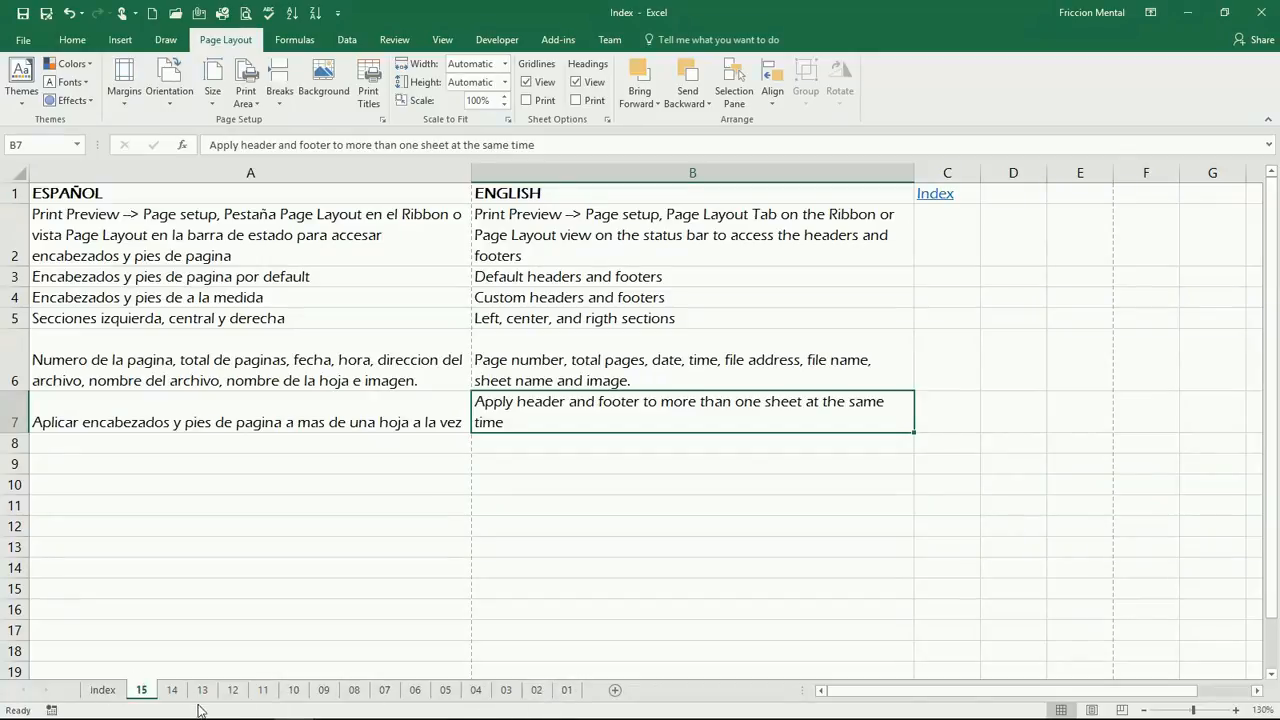
{"action": "right_click", "coordinate": [141, 691]}
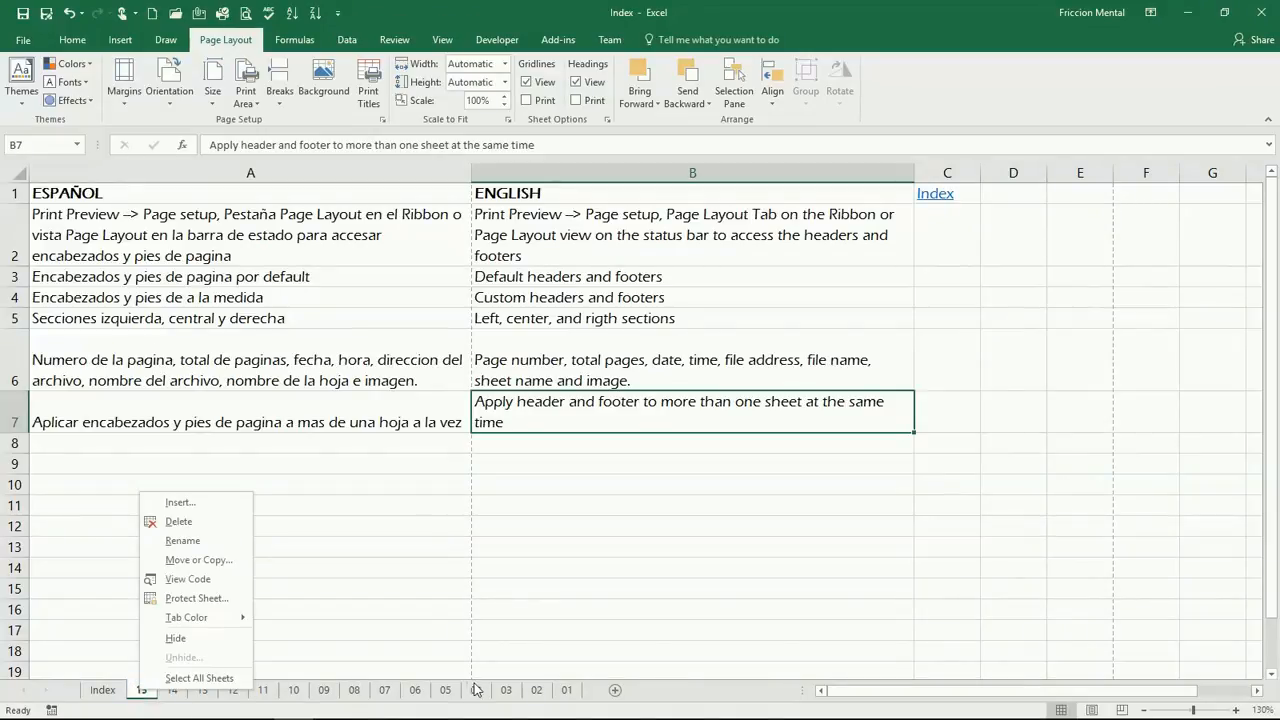
{"action": "left_click", "coordinate": [189, 680]}
{"action": "left_click", "coordinate": [283, 690]}
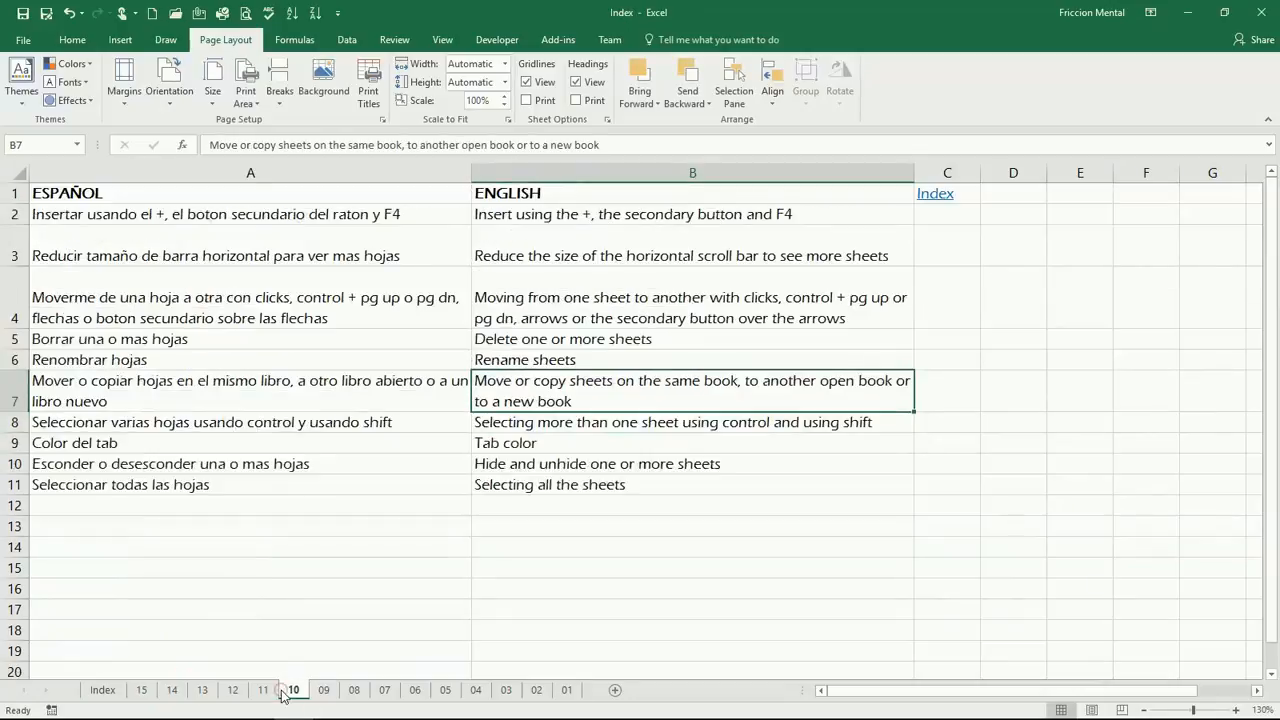
Group the non-adjacent sheets 01, 05, 10 and 15, and ungroup them by returning to sheet 15.
{"action": "left_click", "coordinate": [566, 690]}
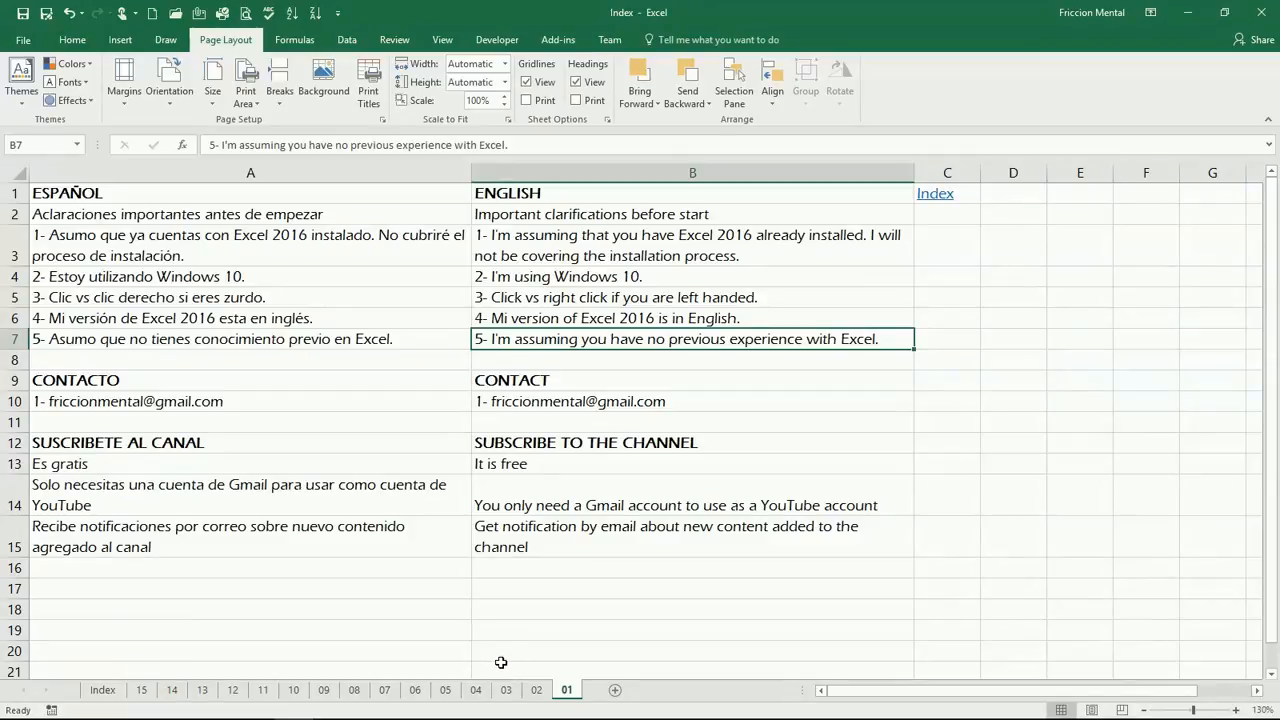
{"action": "left_click", "coordinate": [446, 690], "text": "ctrl"}
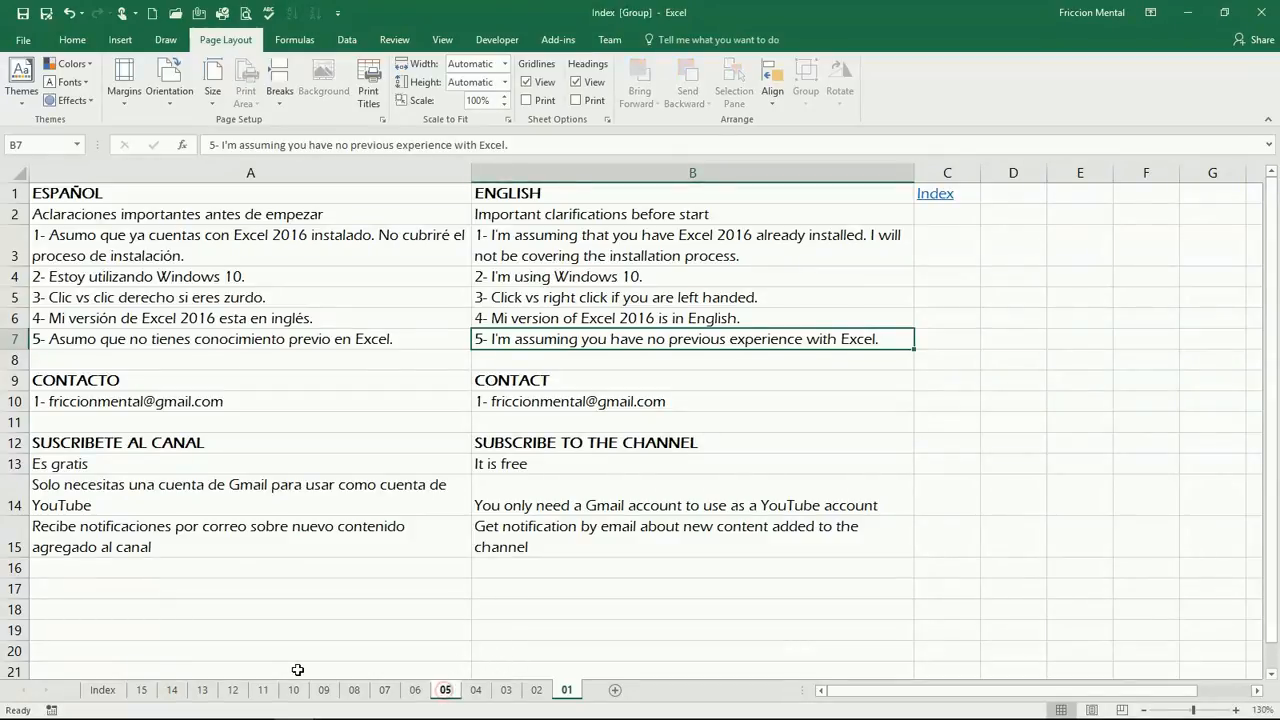
{"action": "left_click", "coordinate": [294, 690], "text": "ctrl"}
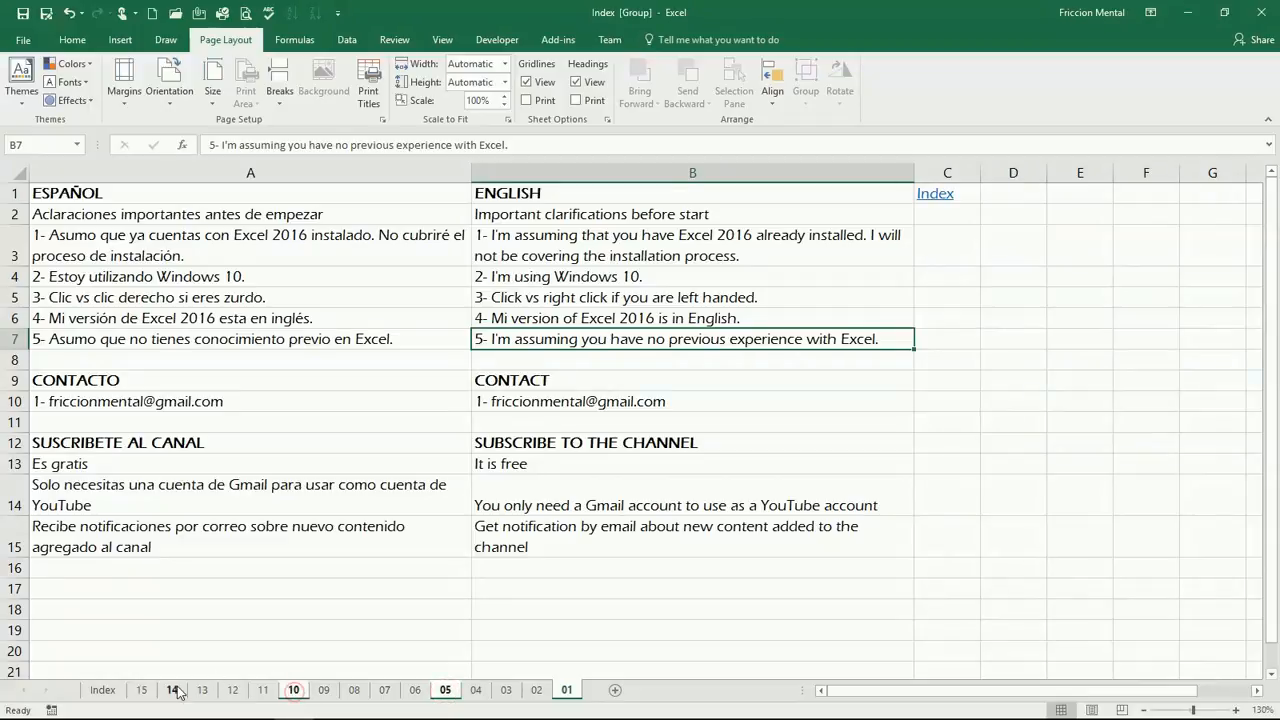
{"action": "left_click", "coordinate": [141, 690], "text": "ctrl"}
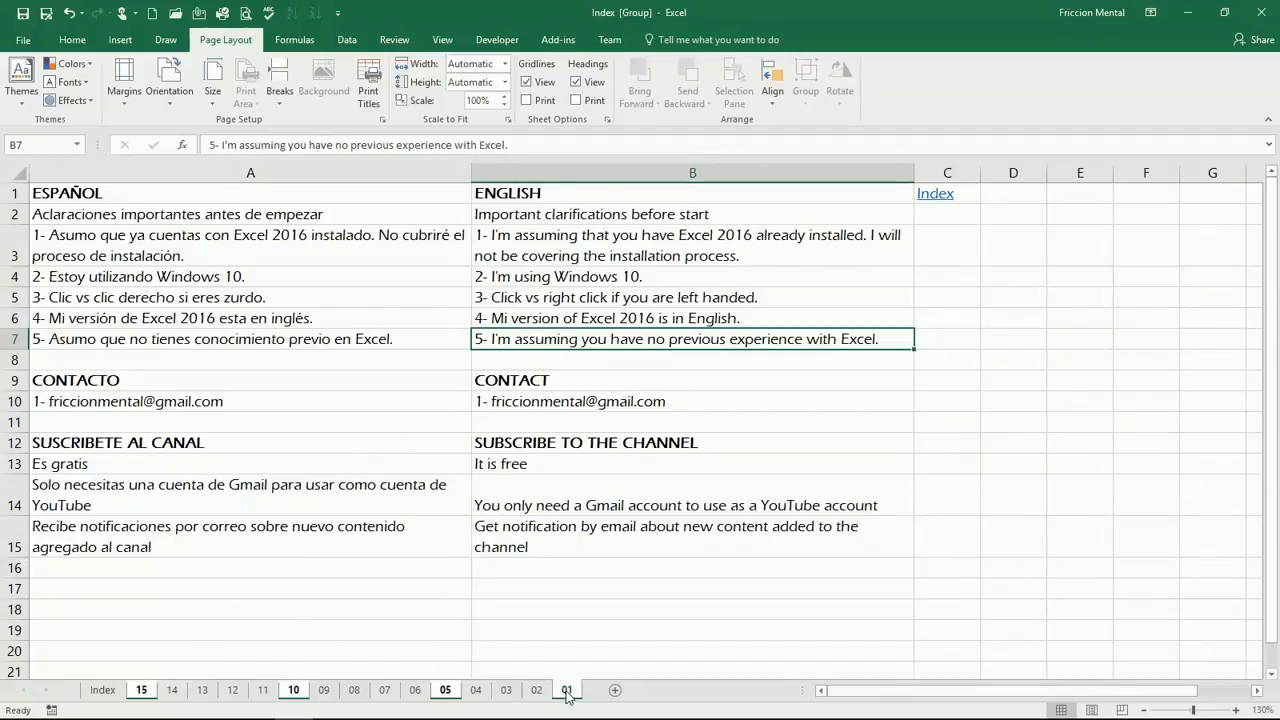
{"action": "left_click", "coordinate": [166, 692]}
{"action": "left_click", "coordinate": [112, 693]}
{"action": "left_click", "coordinate": [147, 692]}
Group all worksheets from sheet 15, ungroup them by switching to sheet 12, and group them all again from sheet 09.
{"action": "right_click", "coordinate": [147, 692]}
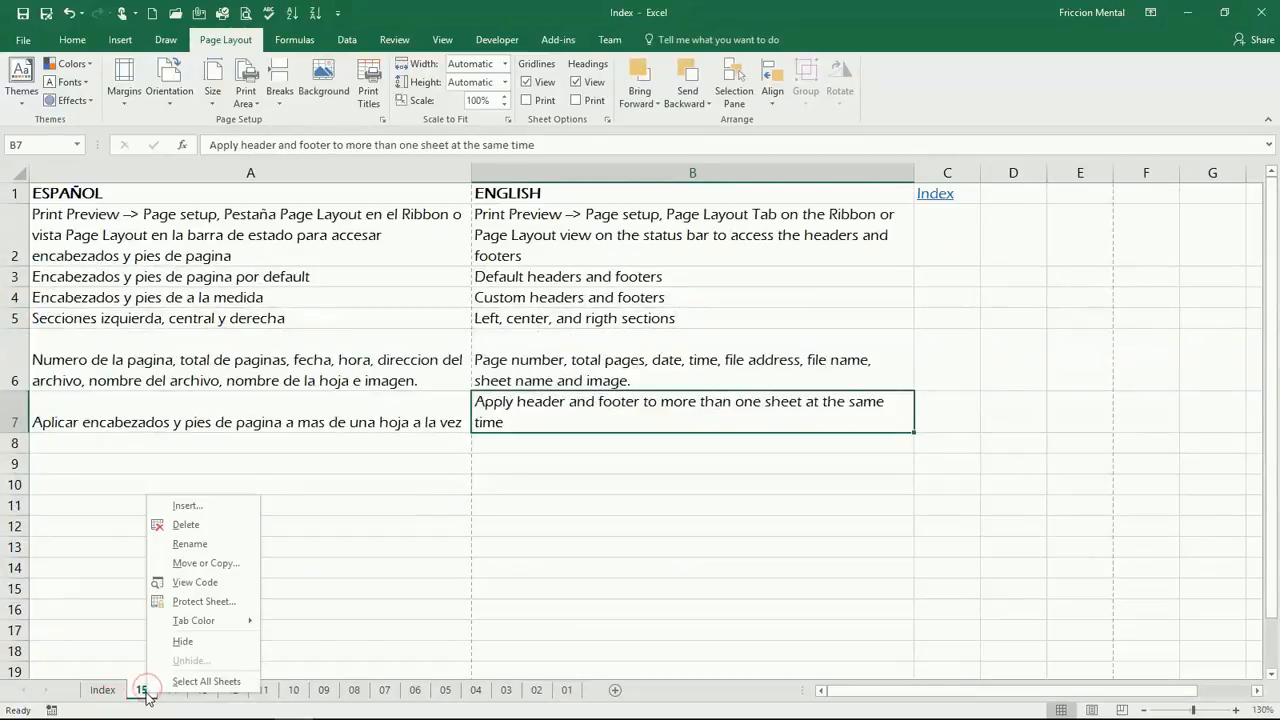
{"action": "left_click", "coordinate": [172, 684]}
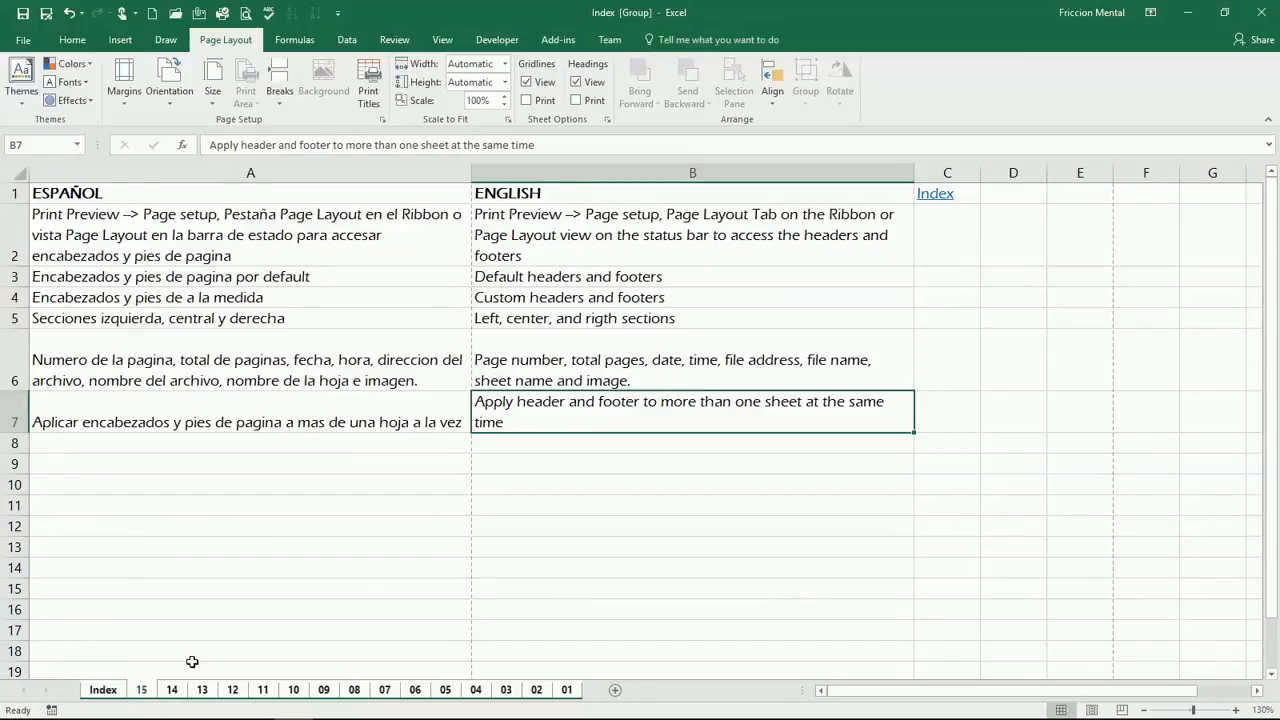
{"action": "left_click", "coordinate": [228, 692]}
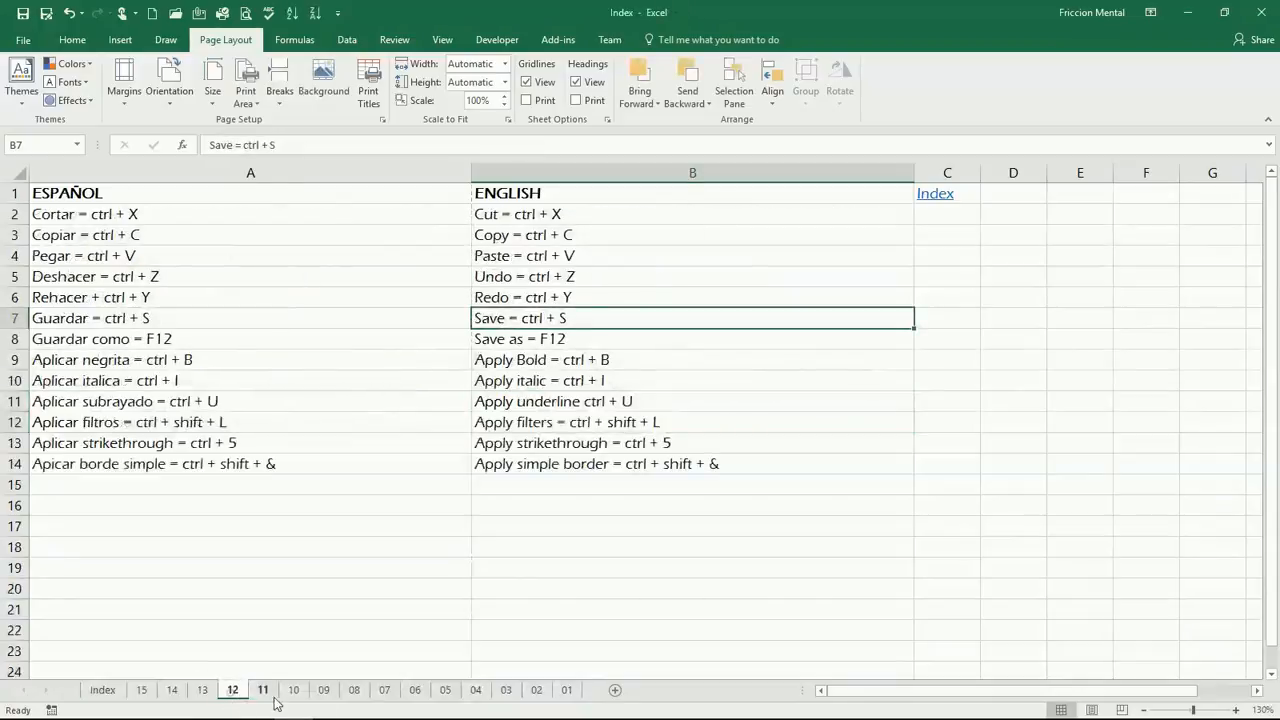
{"action": "right_click", "coordinate": [330, 693]}
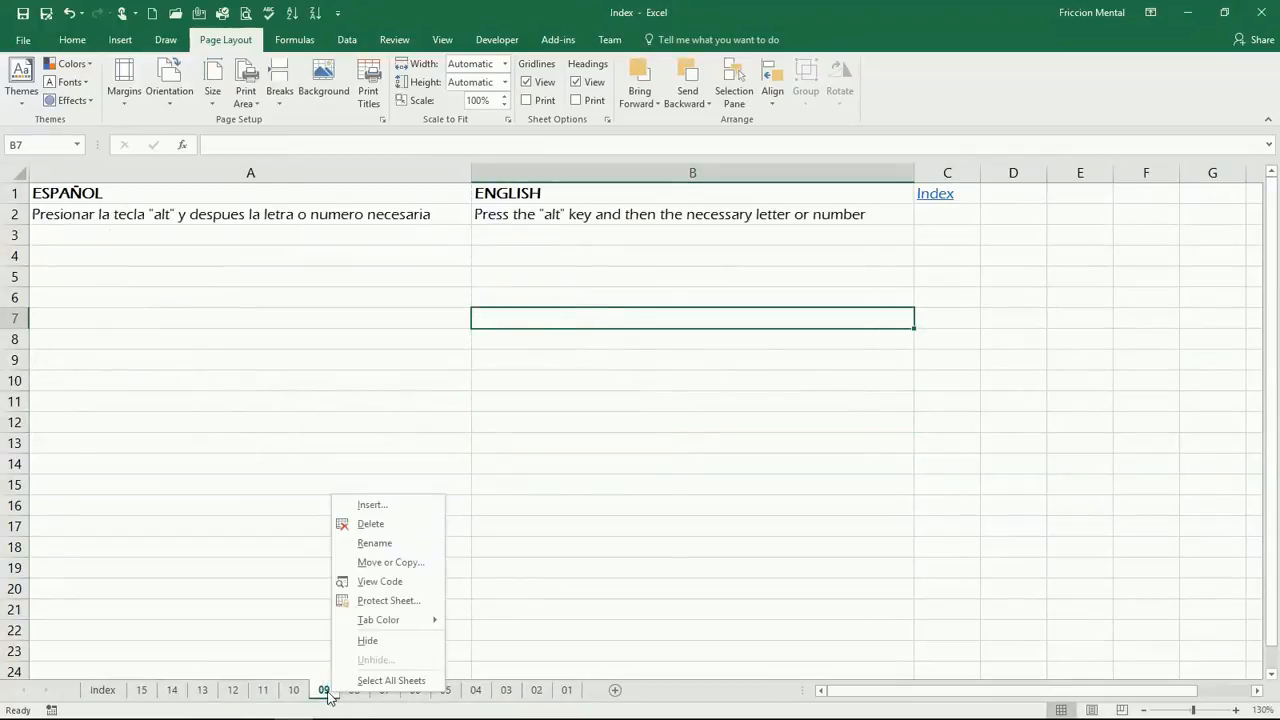
{"action": "left_click", "coordinate": [363, 681]}
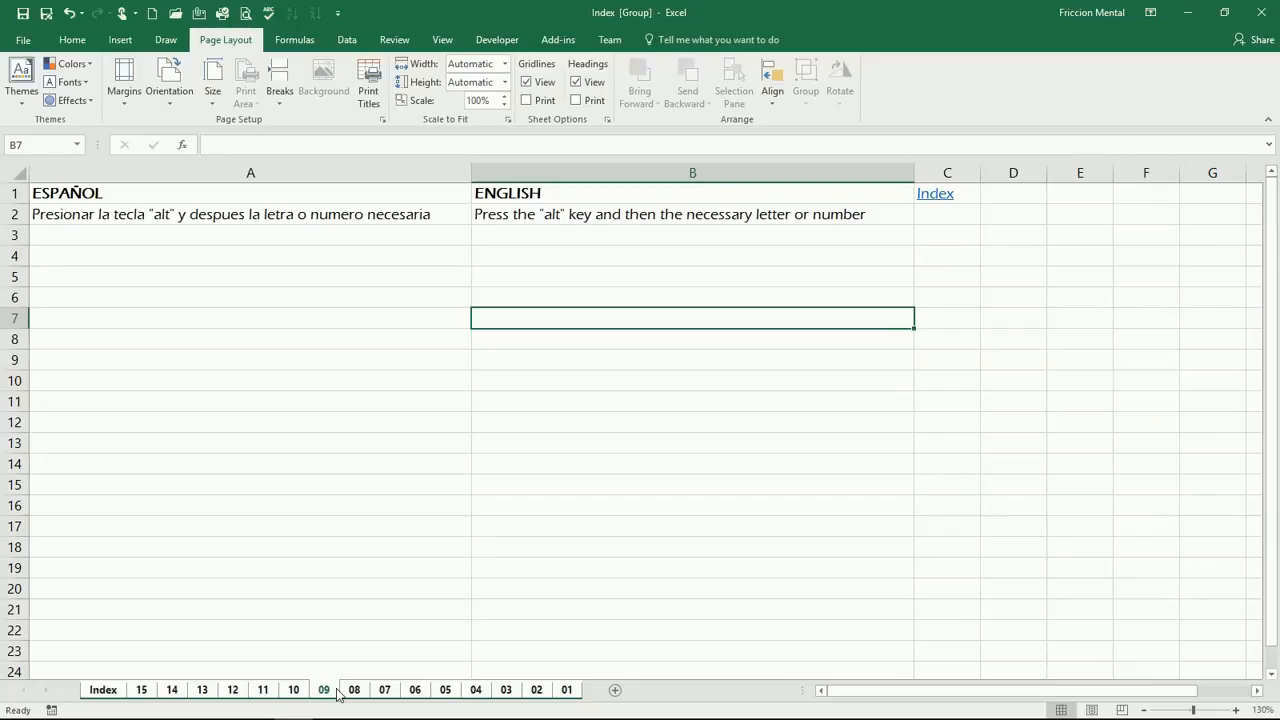
Ungroup the worksheets by switching to sheet 15, and group all sheets again with sheet 15 active.
{"action": "left_click", "coordinate": [145, 690]}
{"action": "right_click", "coordinate": [147, 690]}
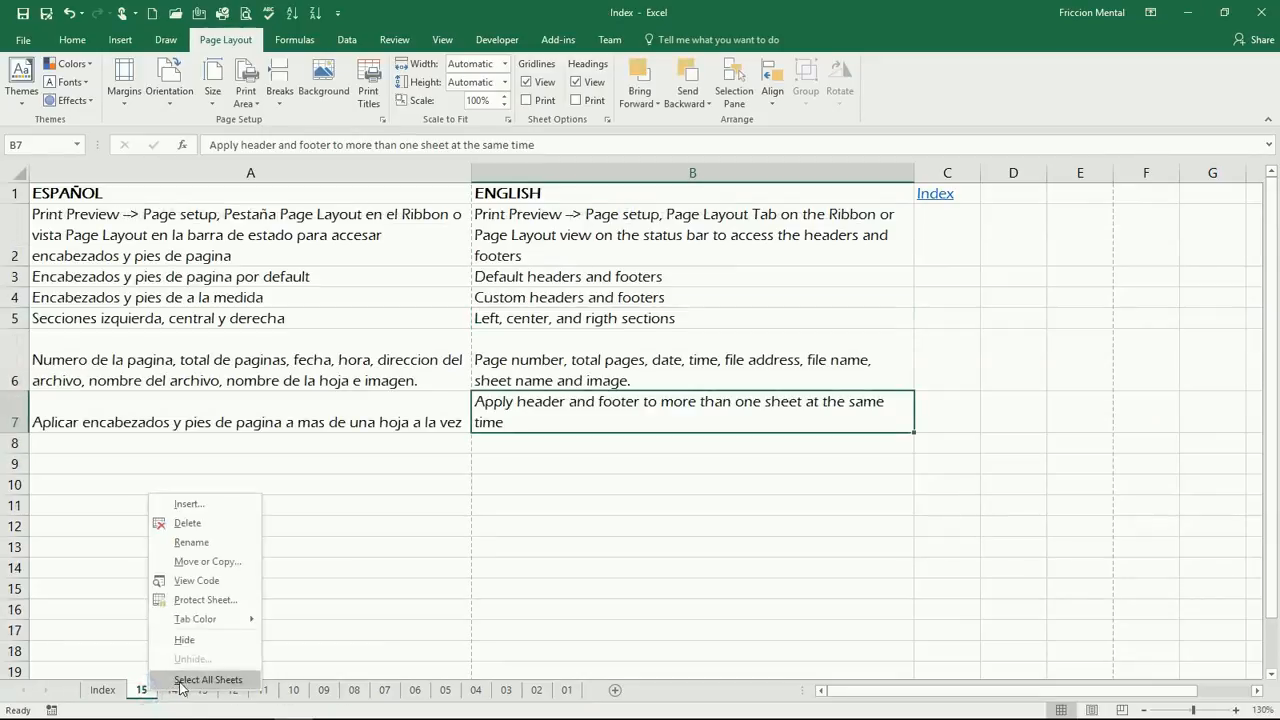
{"action": "left_click", "coordinate": [181, 682]}
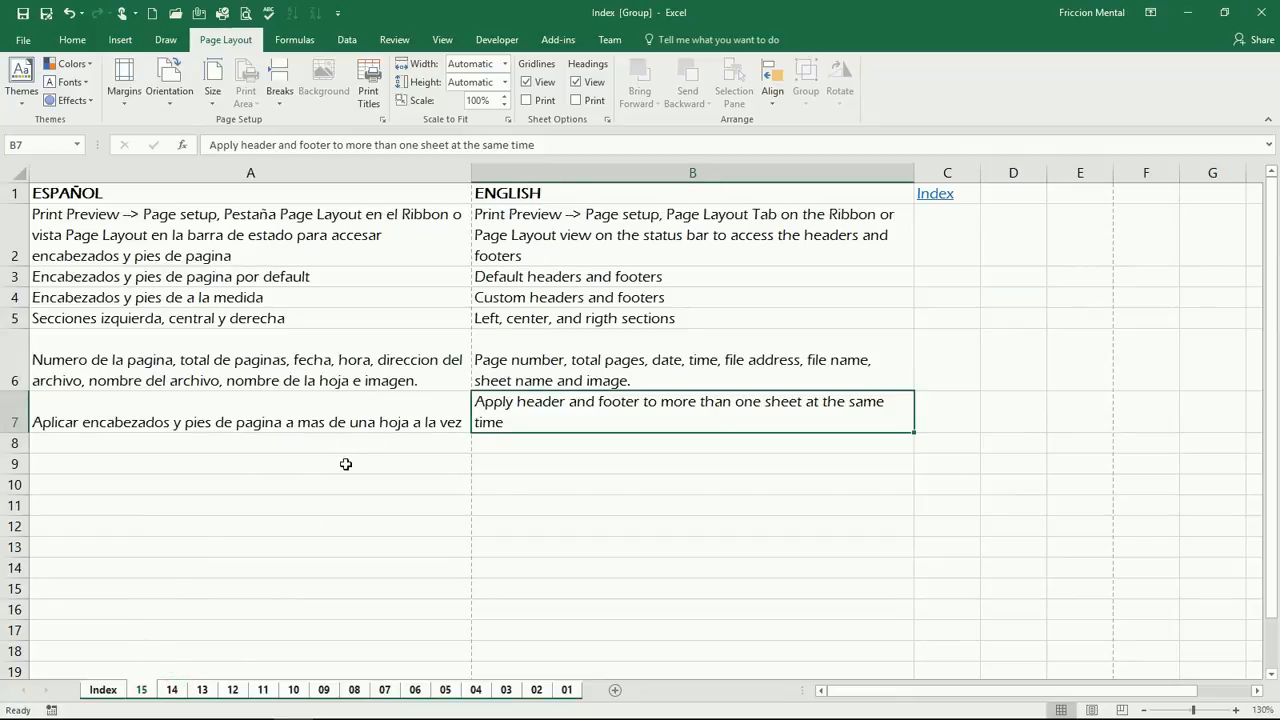
Apply sheet 15's existing custom header with page number, date, time and picture to all grouped sheets.
{"action": "left_click", "coordinate": [381, 120]}
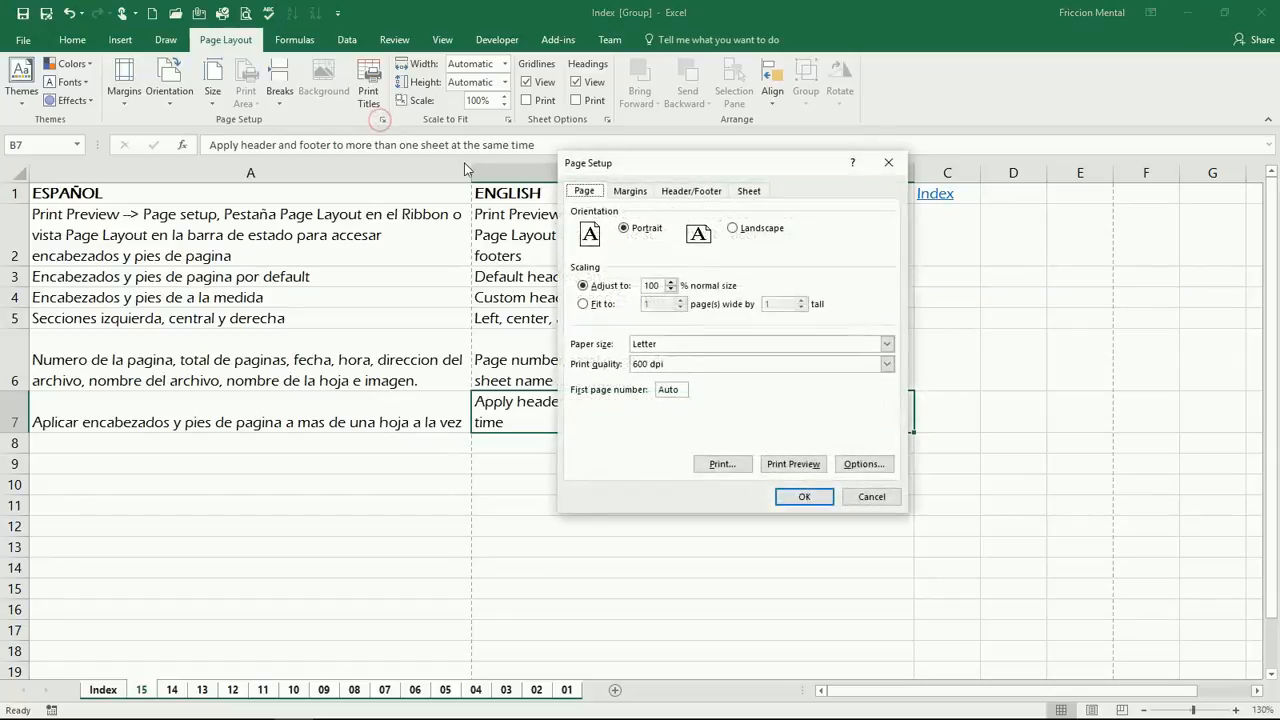
{"action": "left_click", "coordinate": [712, 191]}
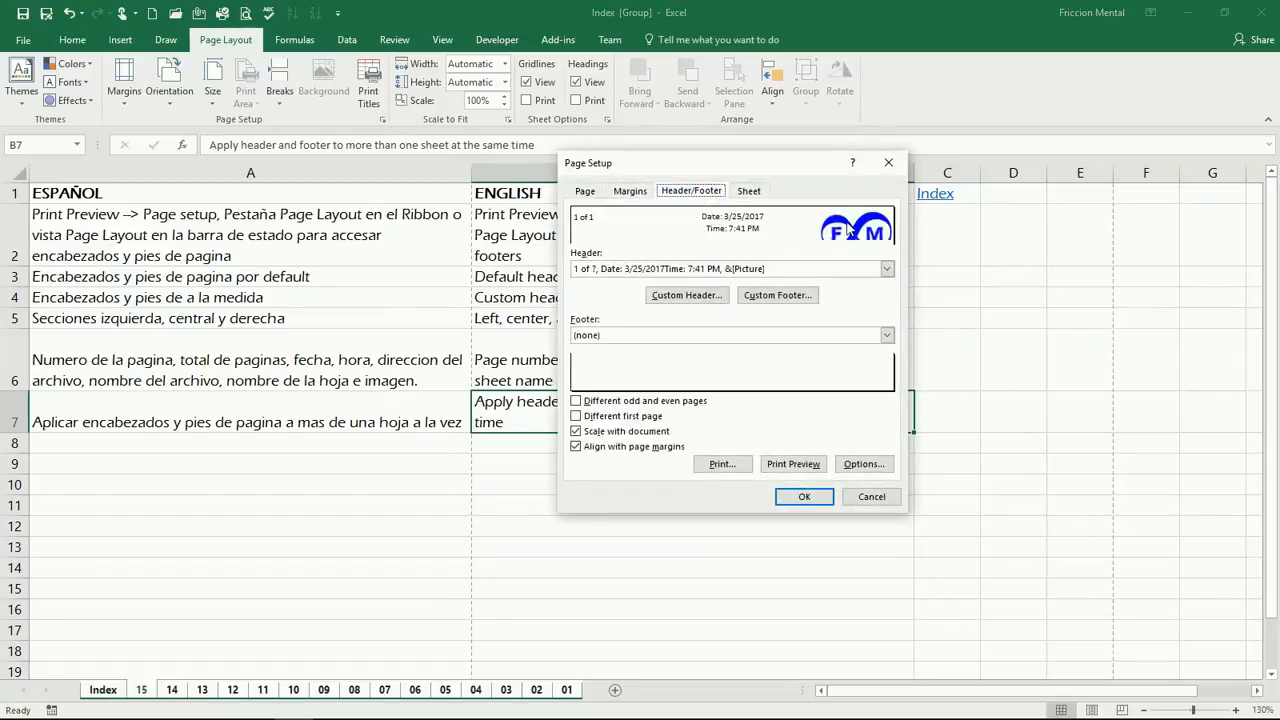
{"action": "left_click", "coordinate": [686, 295]}
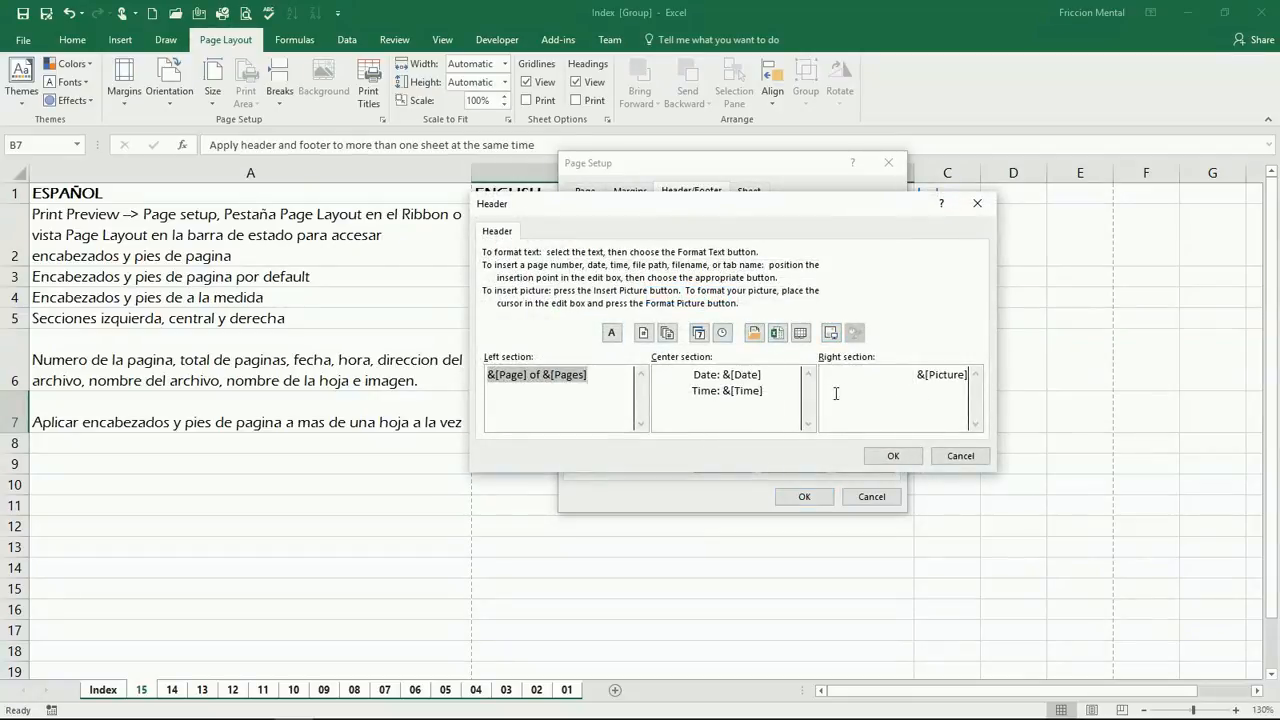
{"action": "left_click", "coordinate": [893, 456]}
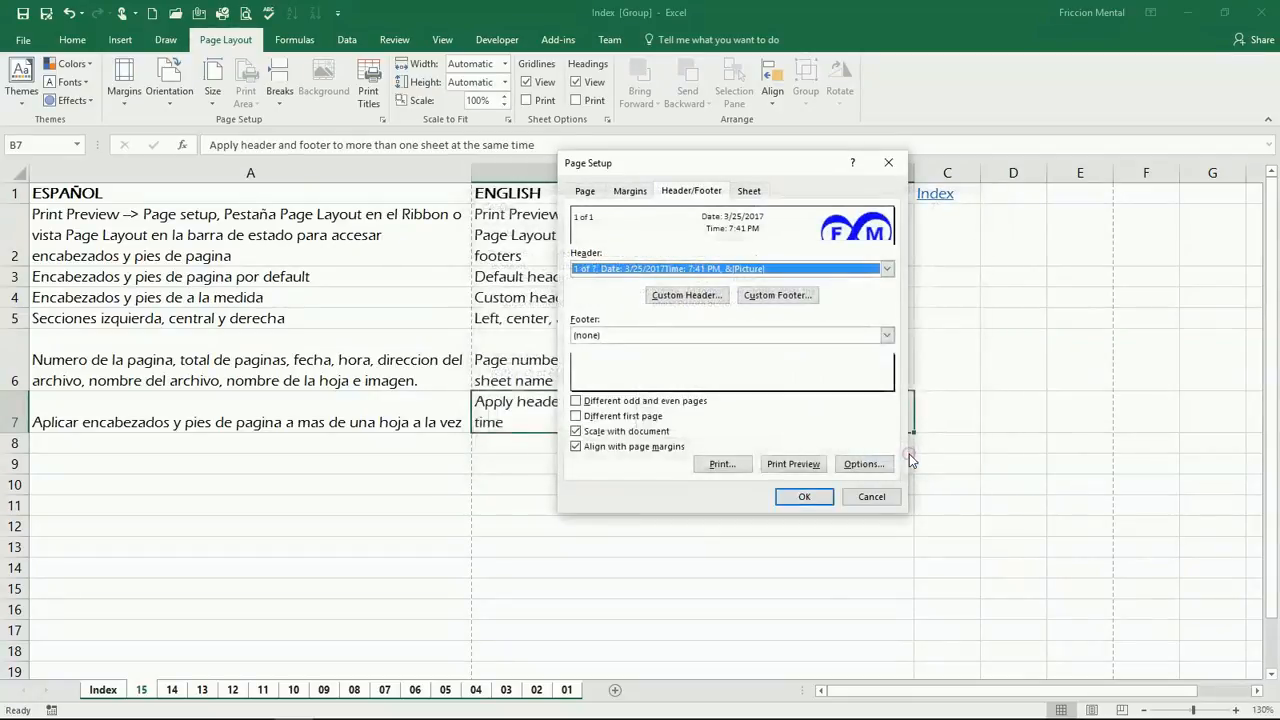
{"action": "left_click", "coordinate": [805, 497]}
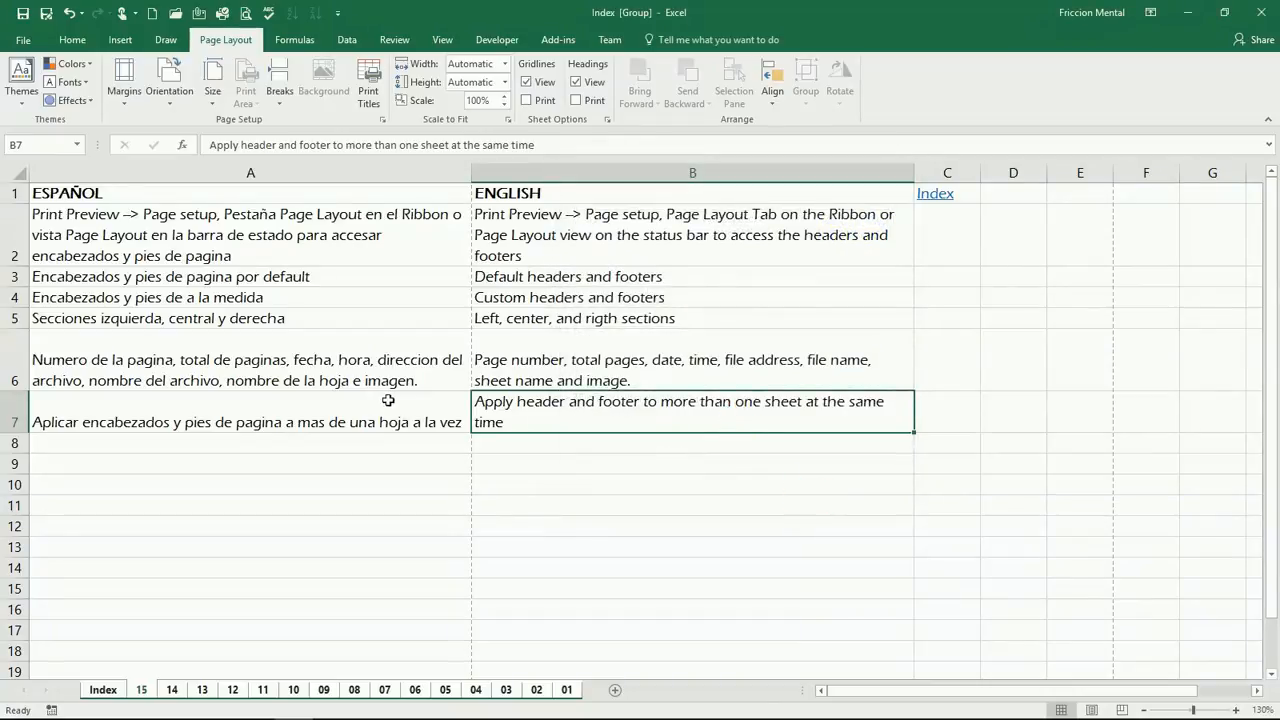
Examine the header in print preview on the first six pages of the grouped sheets, and return to page 1.
{"action": "left_click", "coordinate": [244, 15]}
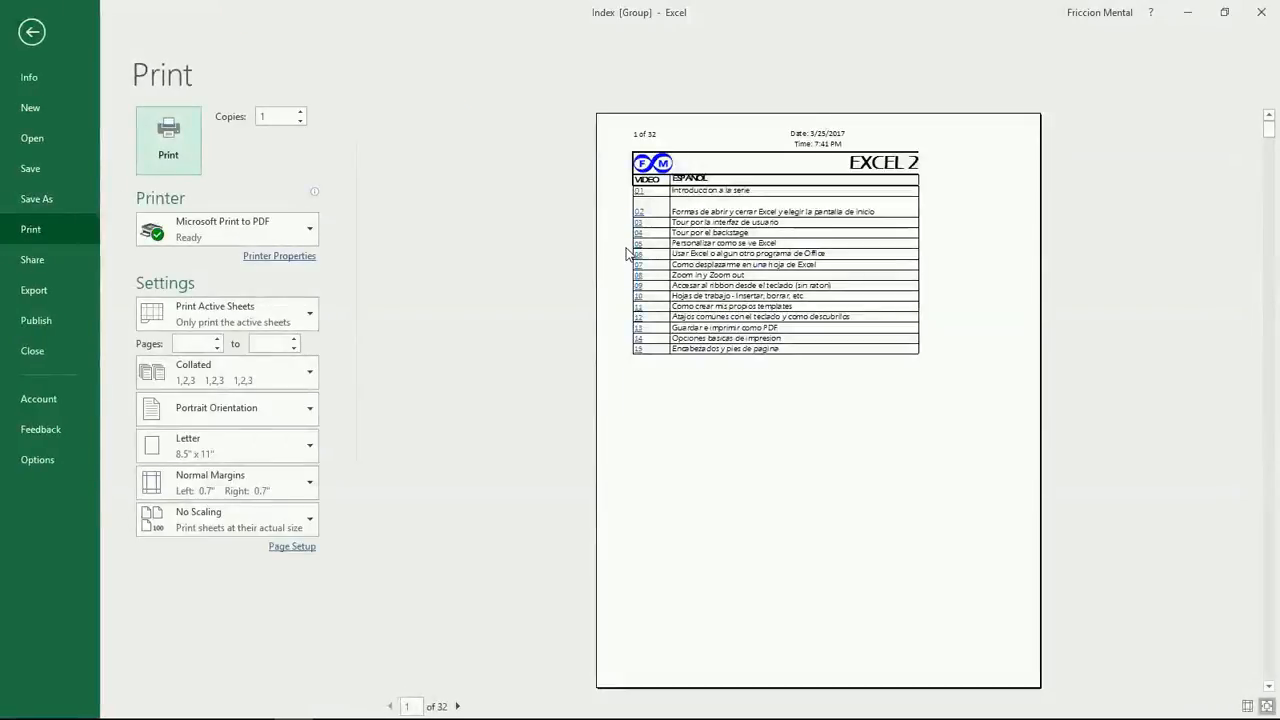
{"action": "left_click", "coordinate": [390, 706]}
{"action": "left_click", "coordinate": [458, 706]}
{"action": "left_click", "coordinate": [458, 706]}
{"action": "left_click", "coordinate": [458, 706]}
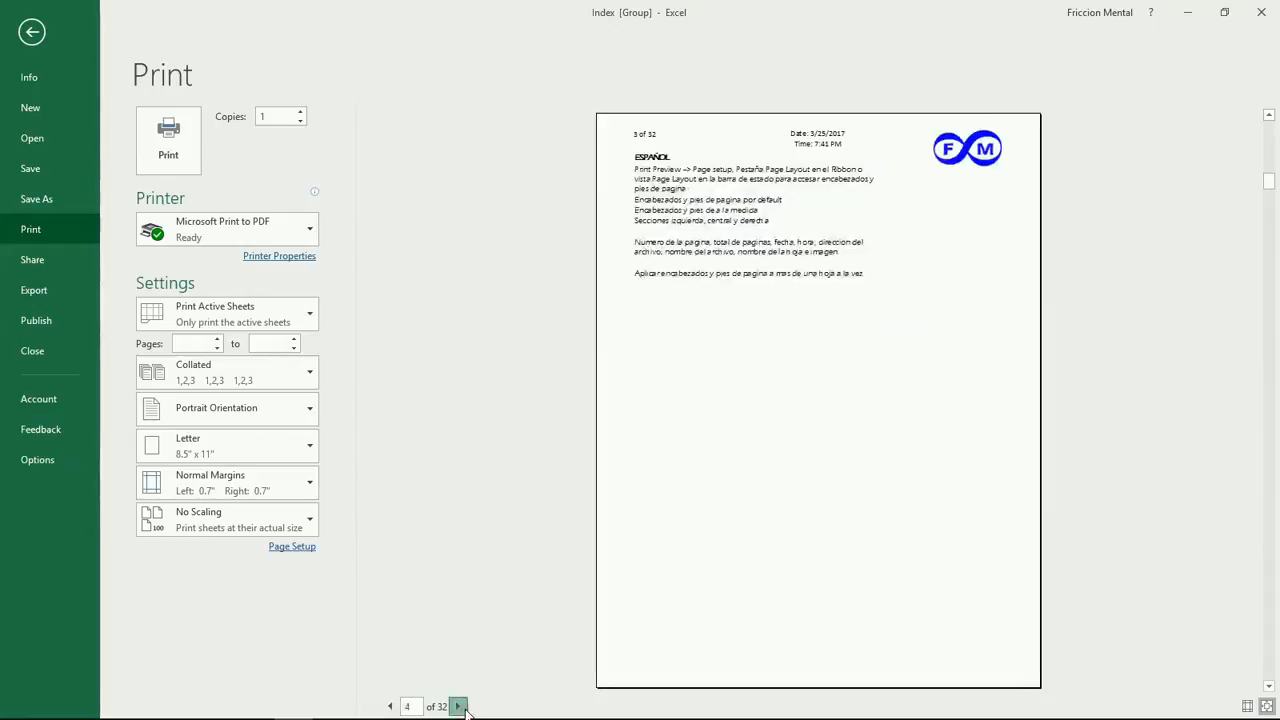
{"action": "left_click", "coordinate": [458, 706]}
{"action": "left_click", "coordinate": [458, 706]}
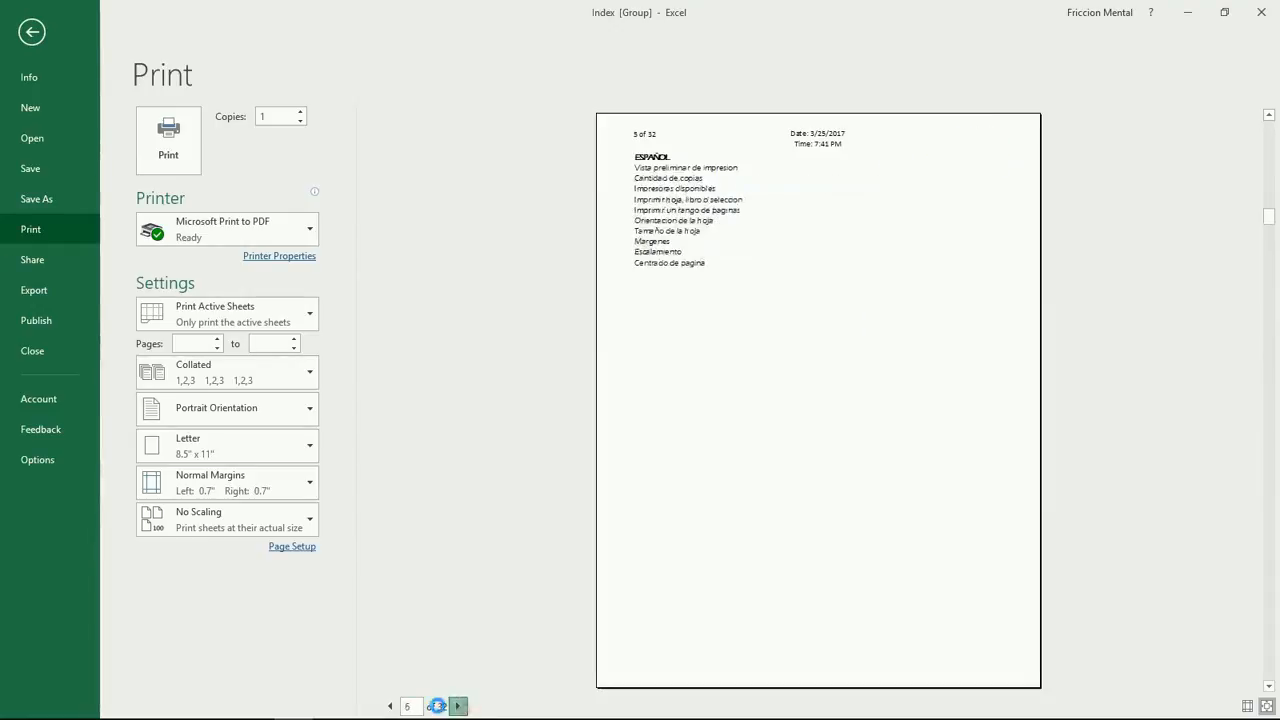
{"action": "left_click", "coordinate": [390, 706]}
{"action": "left_click", "coordinate": [390, 706]}
{"action": "left_click", "coordinate": [390, 706]}
{"action": "left_click", "coordinate": [390, 706]}
{"action": "left_click", "coordinate": [390, 706]}
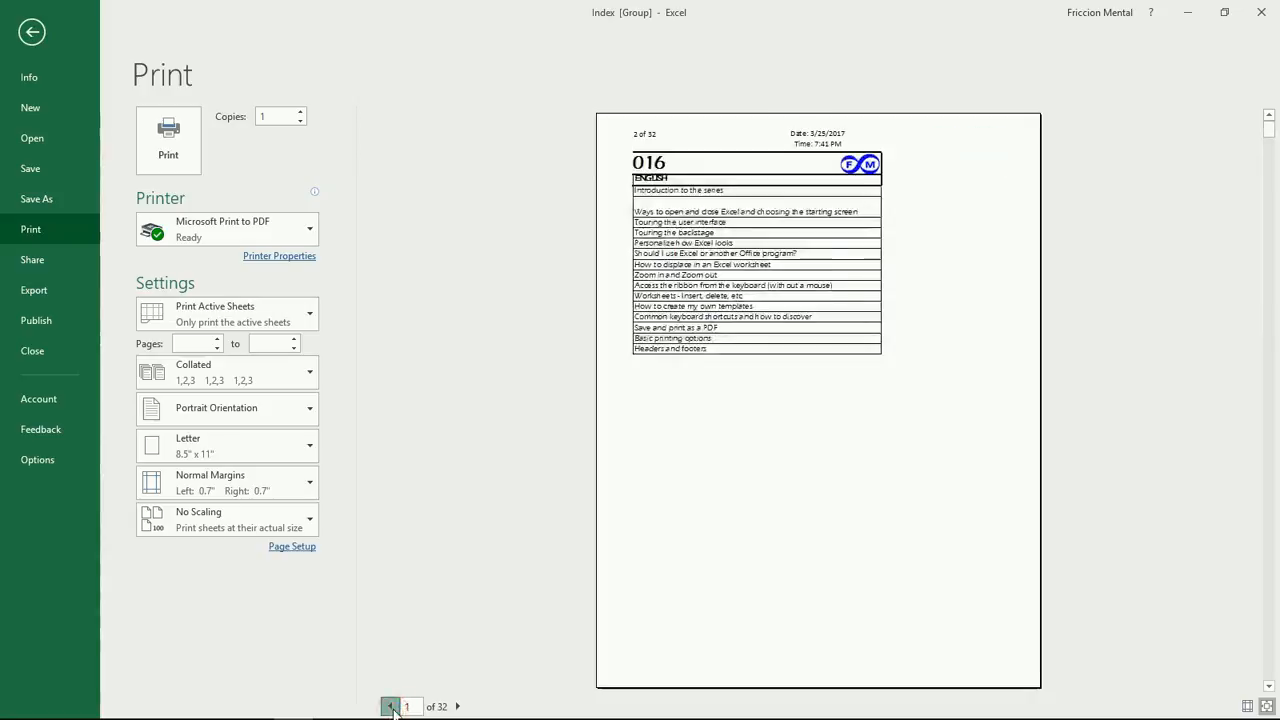
Insert the picture "FM logo wide white very small" from the Desktop into the right section of the grouped sheets' custom header.
{"action": "left_click", "coordinate": [299, 551]}
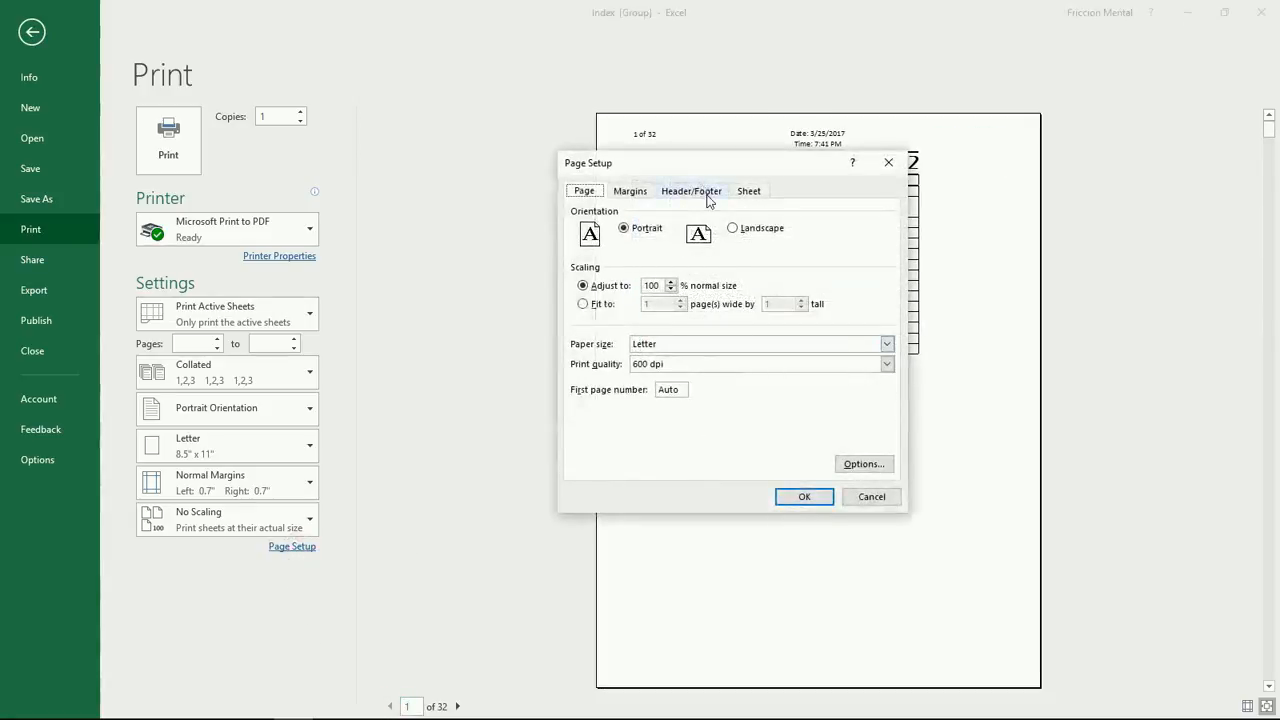
{"action": "left_click", "coordinate": [706, 195]}
{"action": "left_click", "coordinate": [707, 297]}
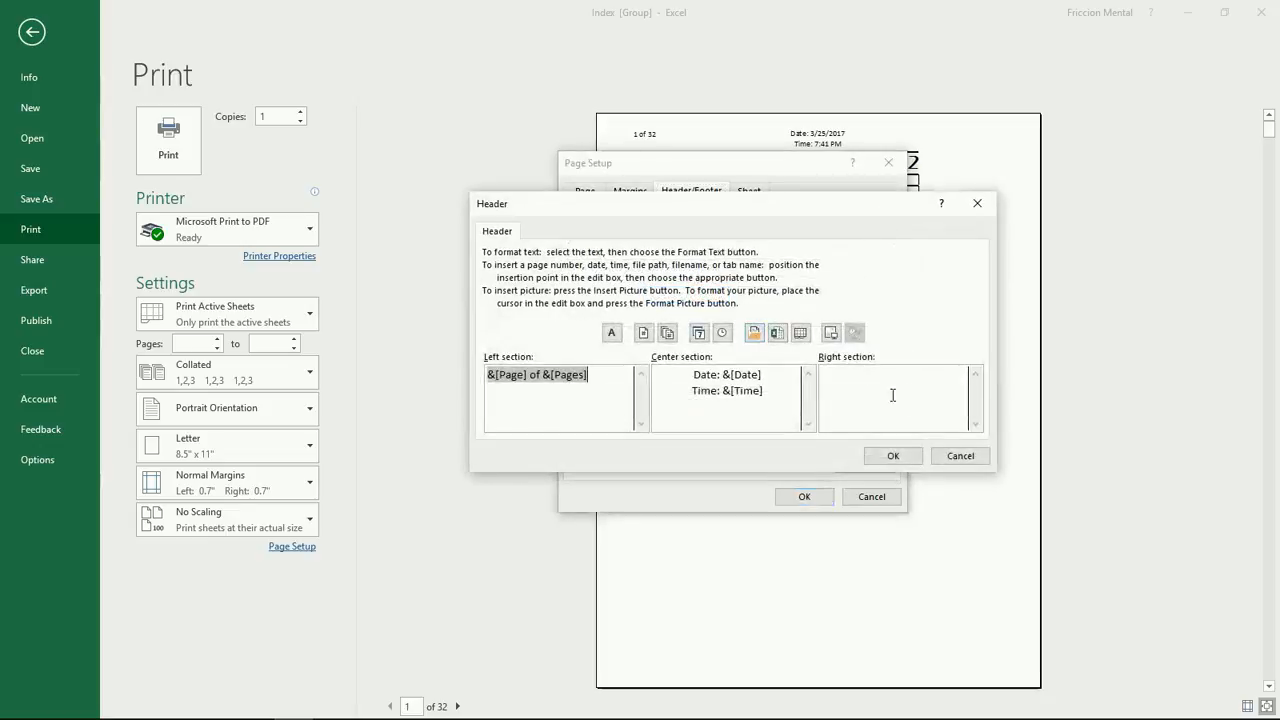
{"action": "left_click", "coordinate": [912, 395]}
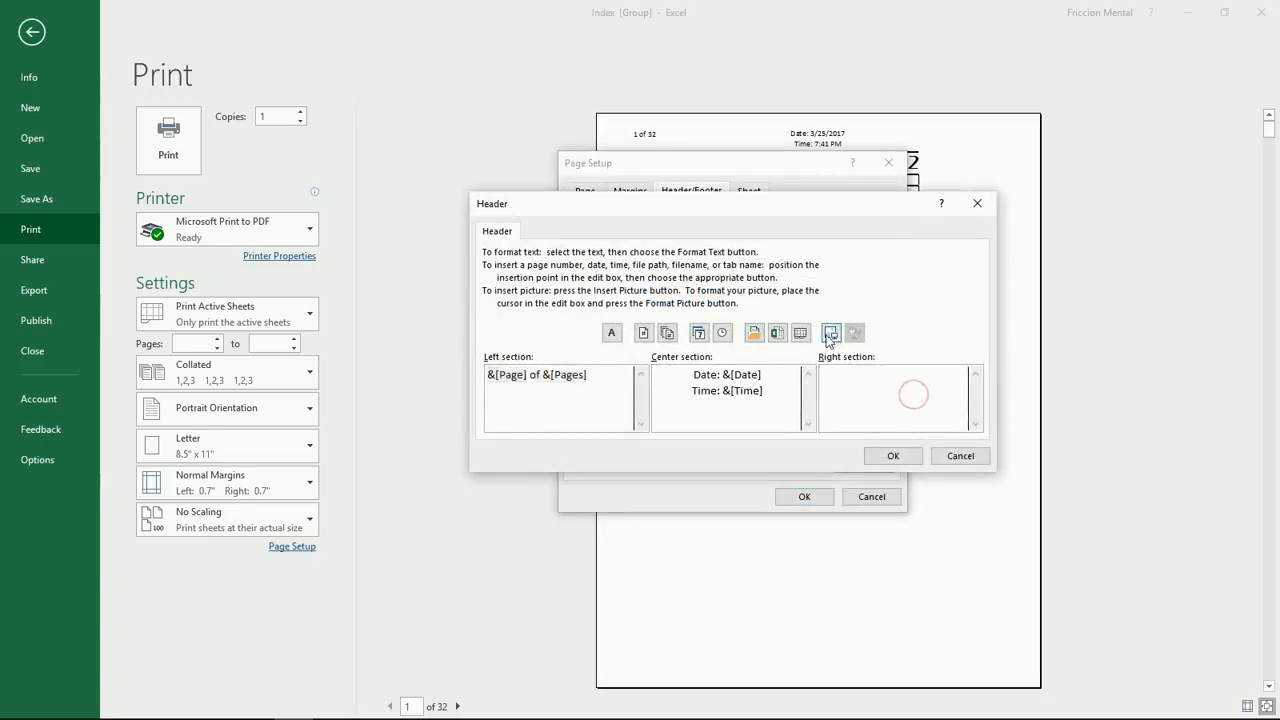
{"action": "left_click", "coordinate": [828, 333]}
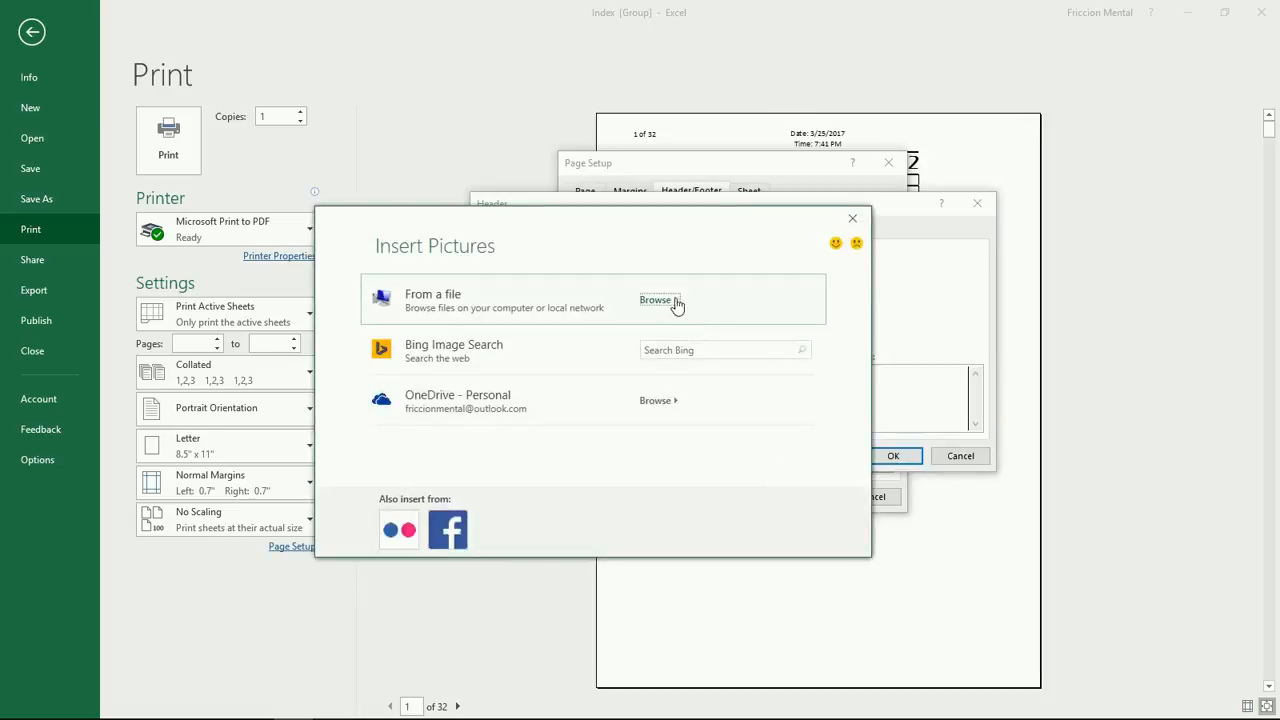
{"action": "left_click", "coordinate": [676, 298]}
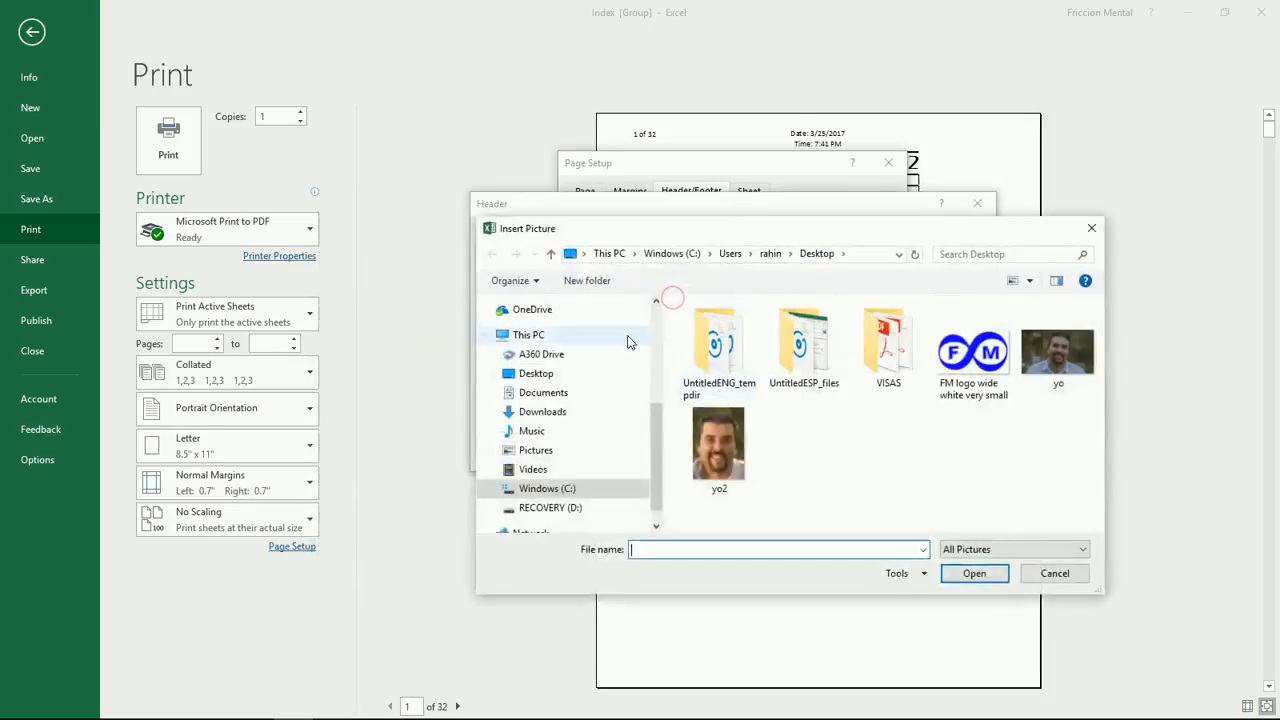
{"action": "left_click", "coordinate": [970, 366]}
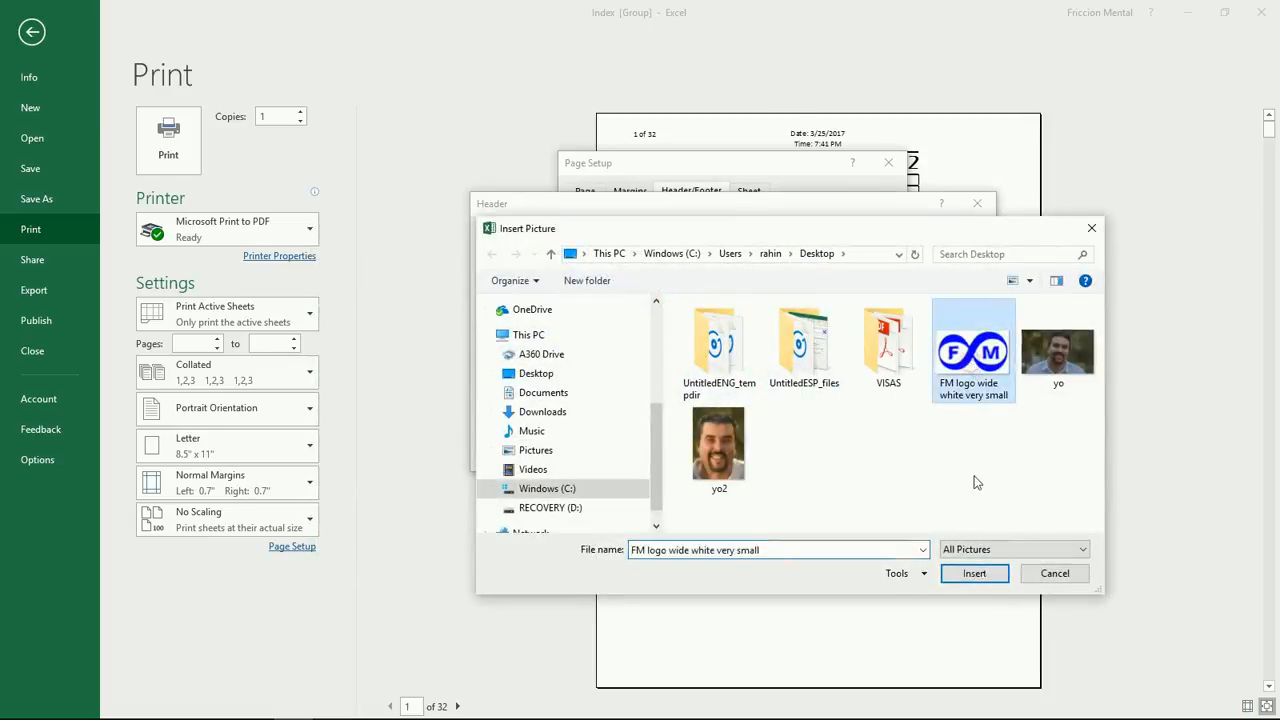
{"action": "left_click", "coordinate": [980, 574]}
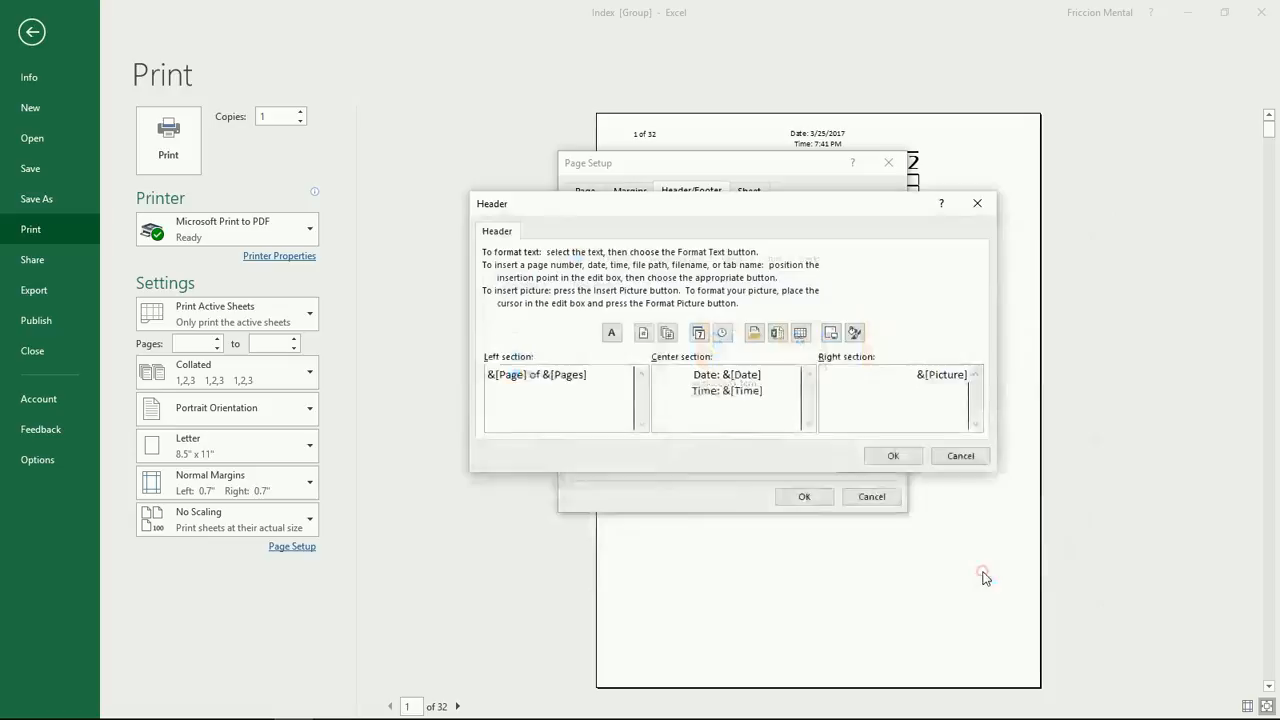
{"action": "left_click", "coordinate": [893, 456]}
{"action": "left_click", "coordinate": [804, 497]}
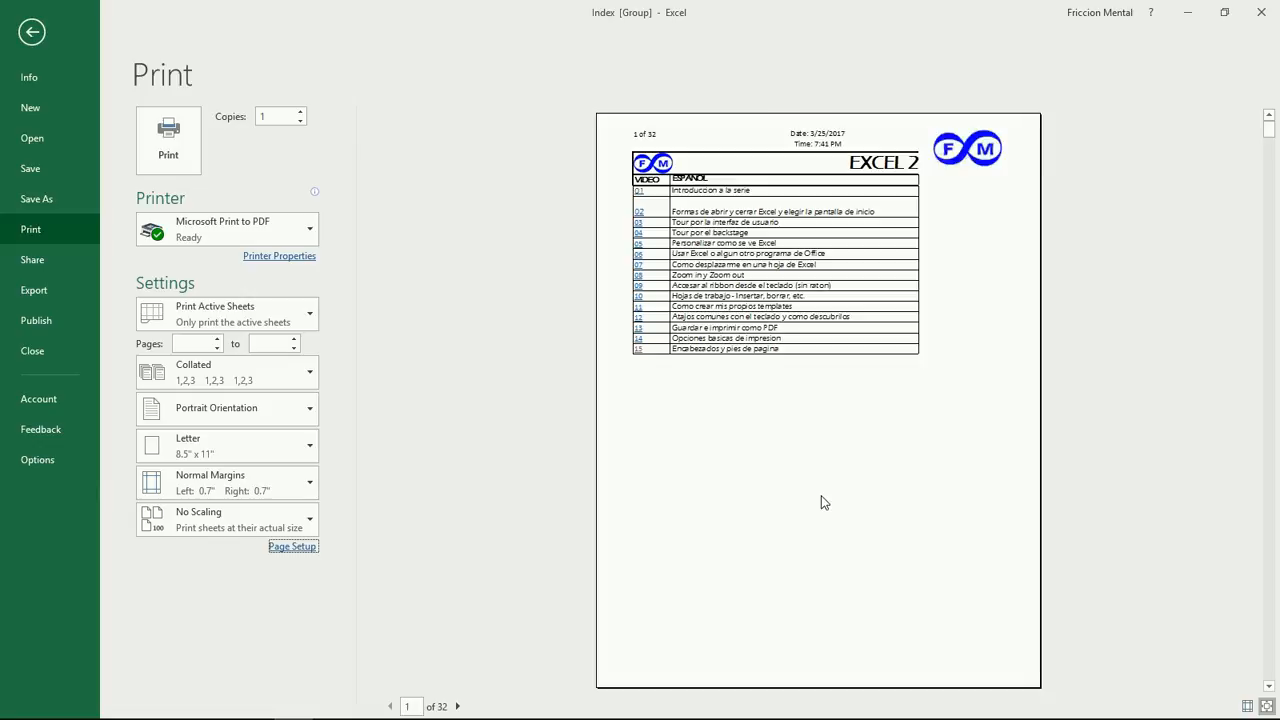
Check the header logo on preview pages 1 through 7 and go back to the first page.
{"action": "left_click", "coordinate": [457, 706]}
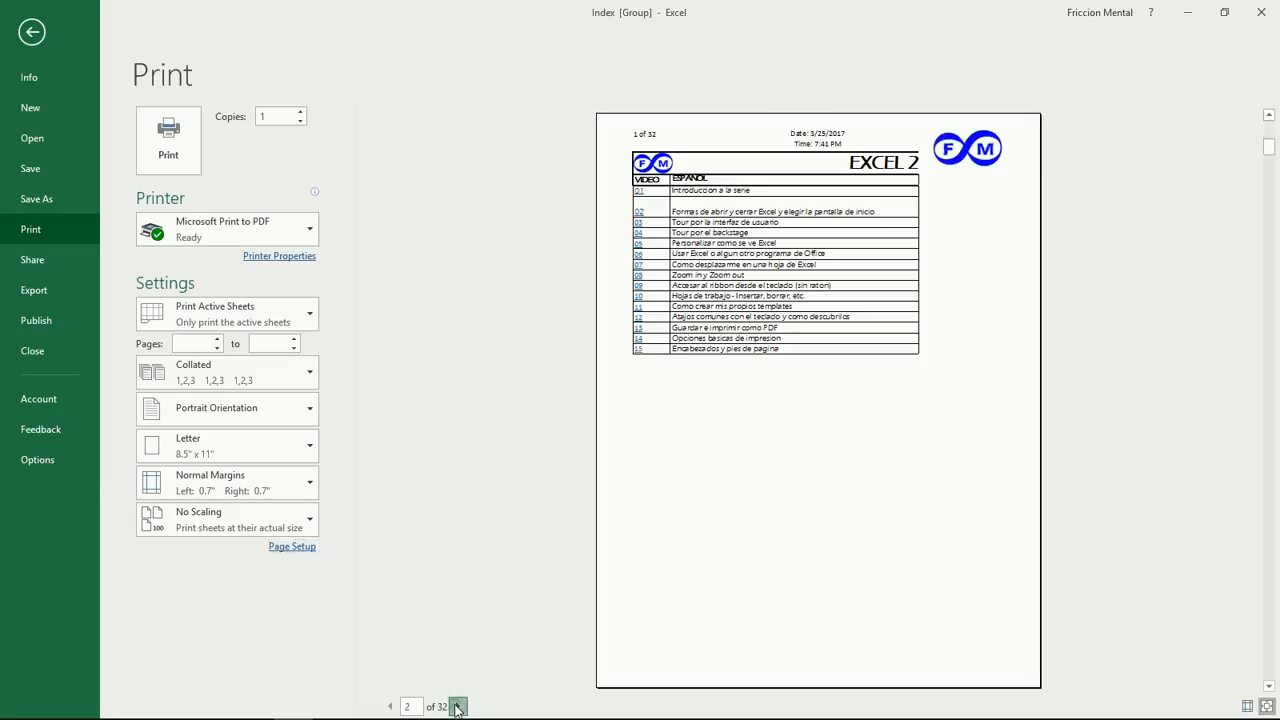
{"action": "left_click", "coordinate": [457, 706]}
{"action": "left_click", "coordinate": [457, 706]}
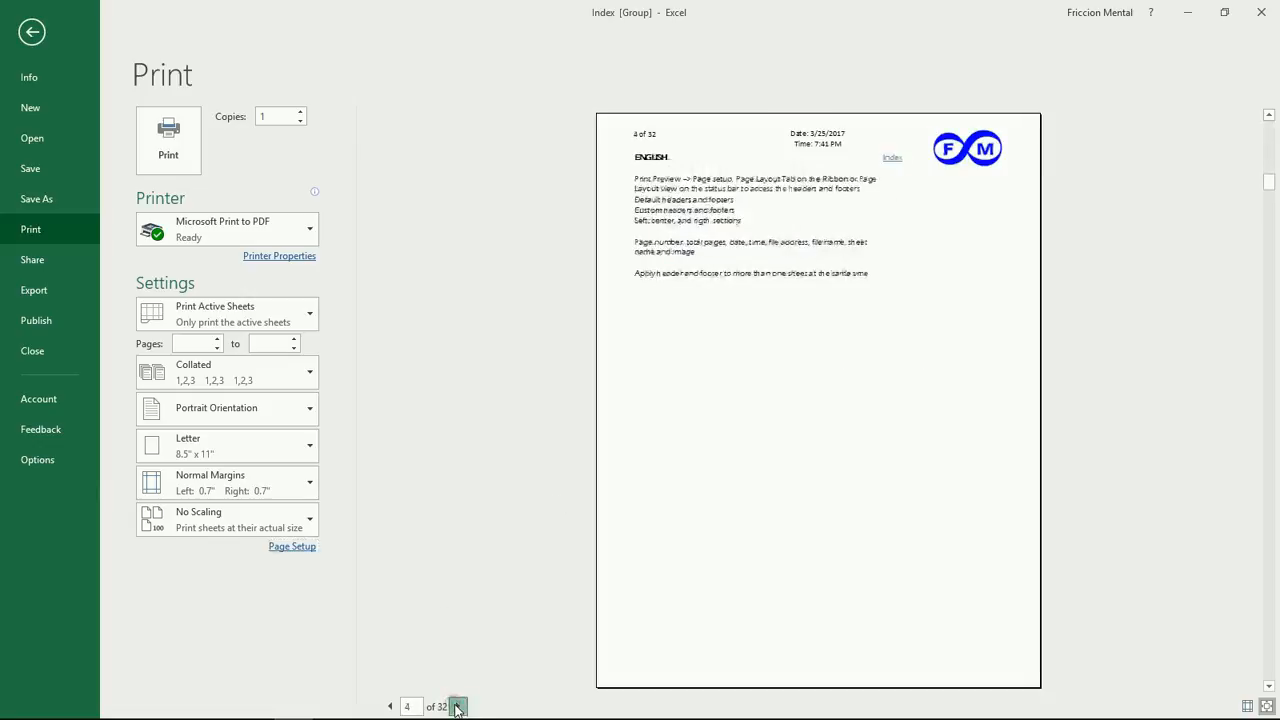
{"action": "left_click", "coordinate": [457, 706]}
{"action": "left_click", "coordinate": [457, 706]}
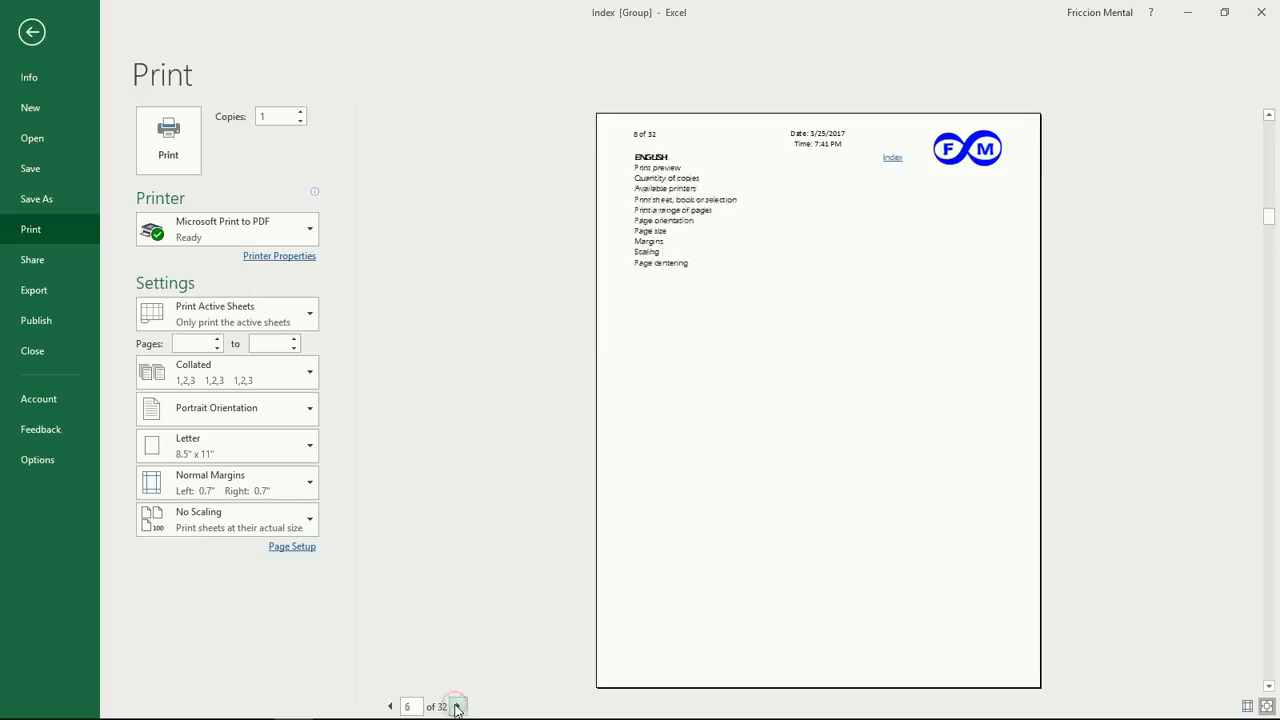
{"action": "left_click", "coordinate": [457, 706]}
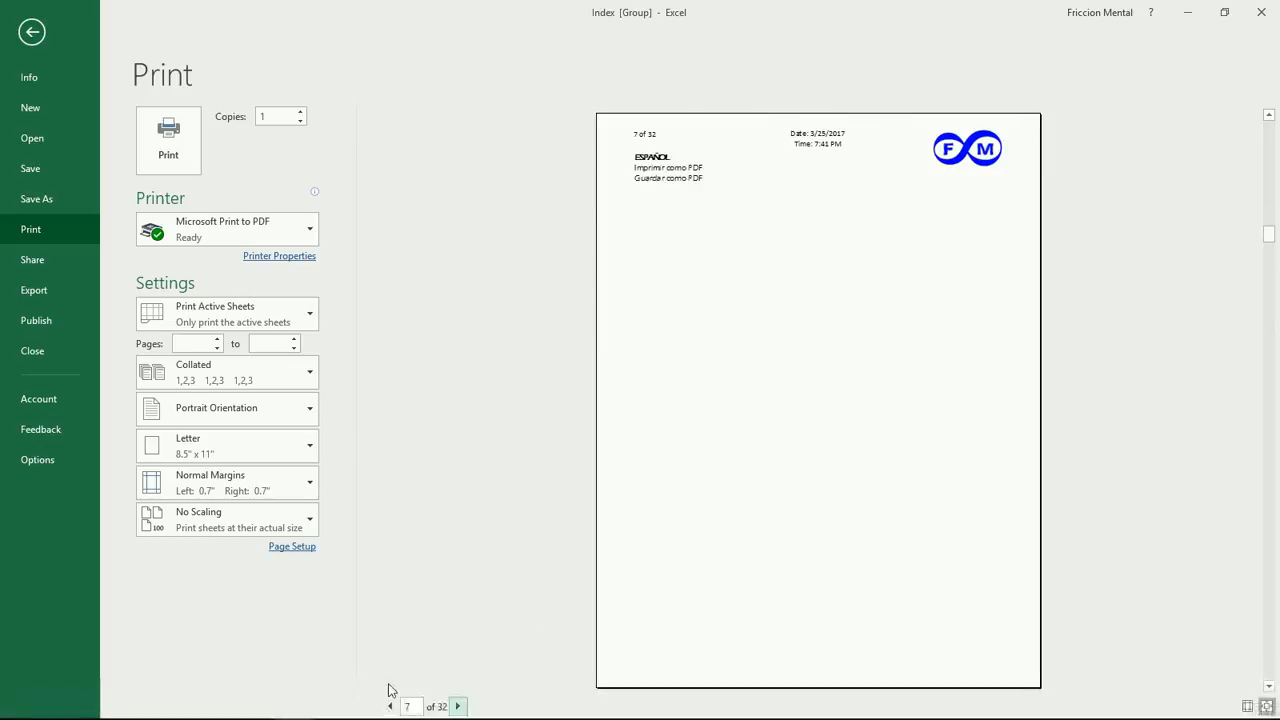
{"action": "left_click", "coordinate": [390, 706]}
{"action": "left_click", "coordinate": [390, 706]}
{"action": "left_click", "coordinate": [390, 706]}
{"action": "left_click", "coordinate": [390, 706]}
{"action": "left_click", "coordinate": [390, 706]}
{"action": "left_click", "coordinate": [390, 706]}
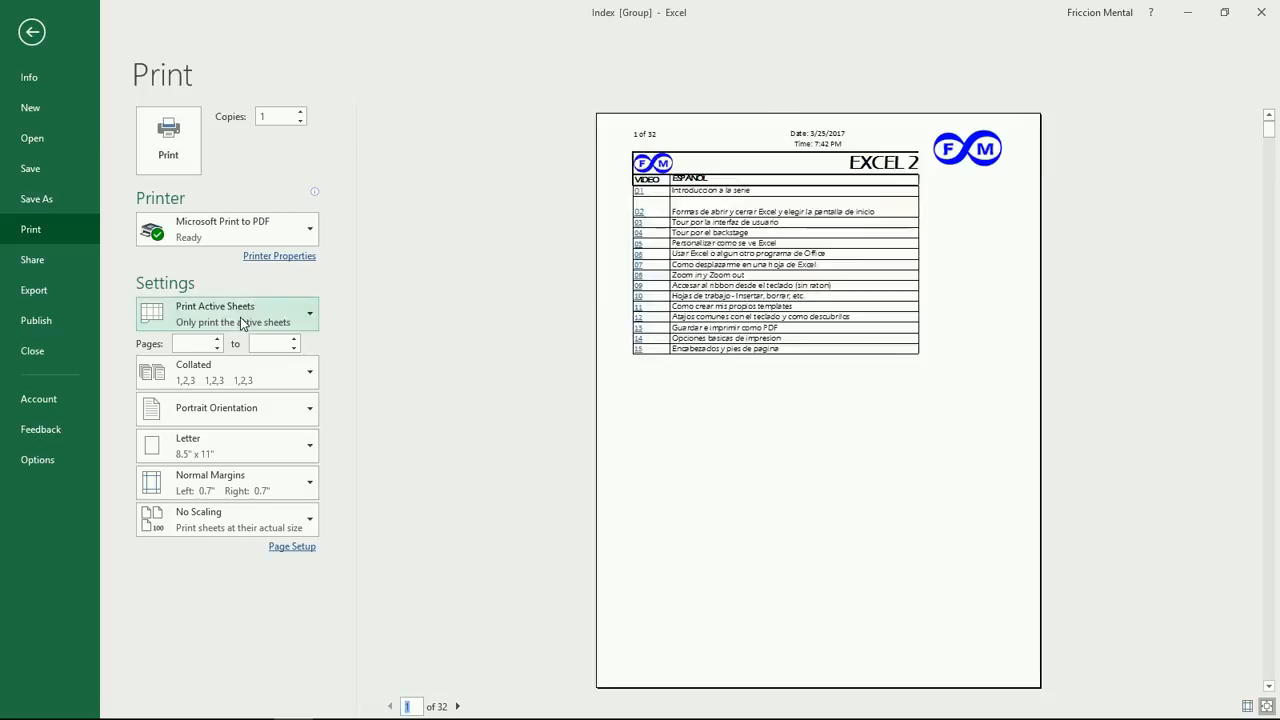
Set the page orientation of the grouped sheets to landscape.
{"action": "left_click", "coordinate": [241, 378]}
{"action": "left_click", "coordinate": [251, 372]}
{"action": "left_click", "coordinate": [255, 420]}
{"action": "left_click", "coordinate": [252, 440]}
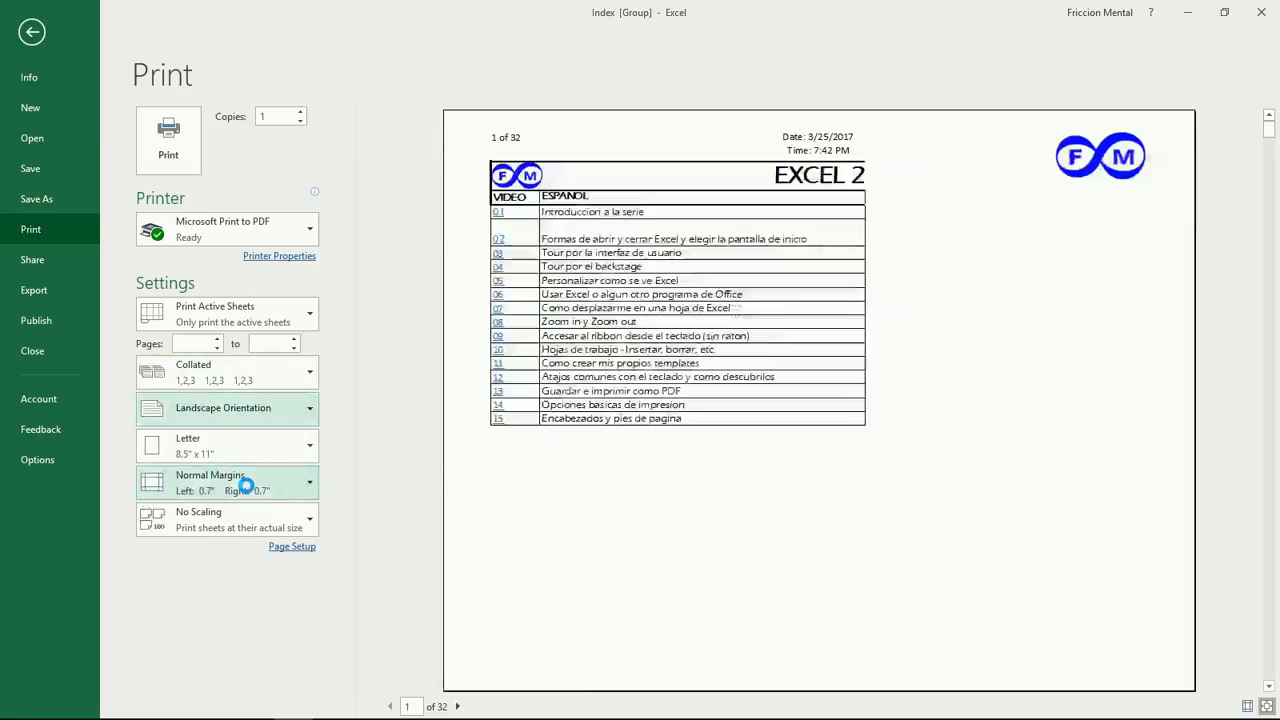
Set the print margins to Narrow and the scaling to Fit All Columns on One Page.
{"action": "left_click", "coordinate": [245, 484]}
{"action": "left_click", "coordinate": [235, 417]}
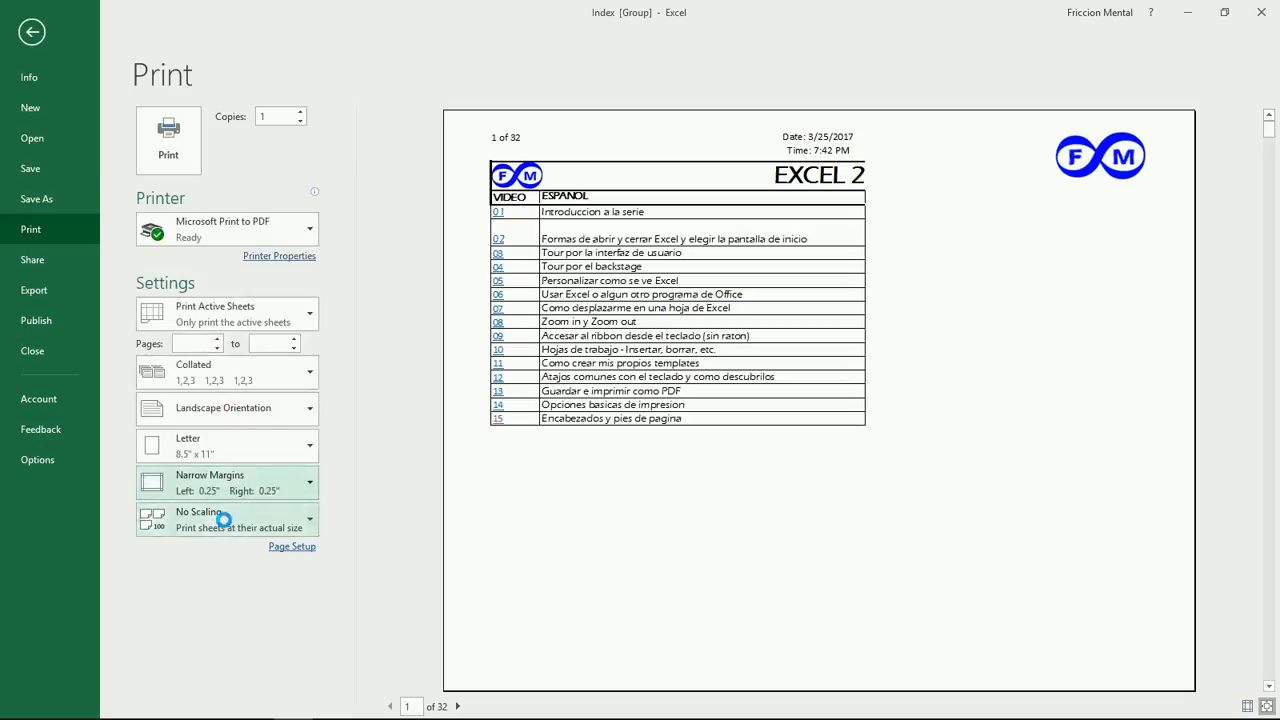
{"action": "left_click", "coordinate": [224, 520]}
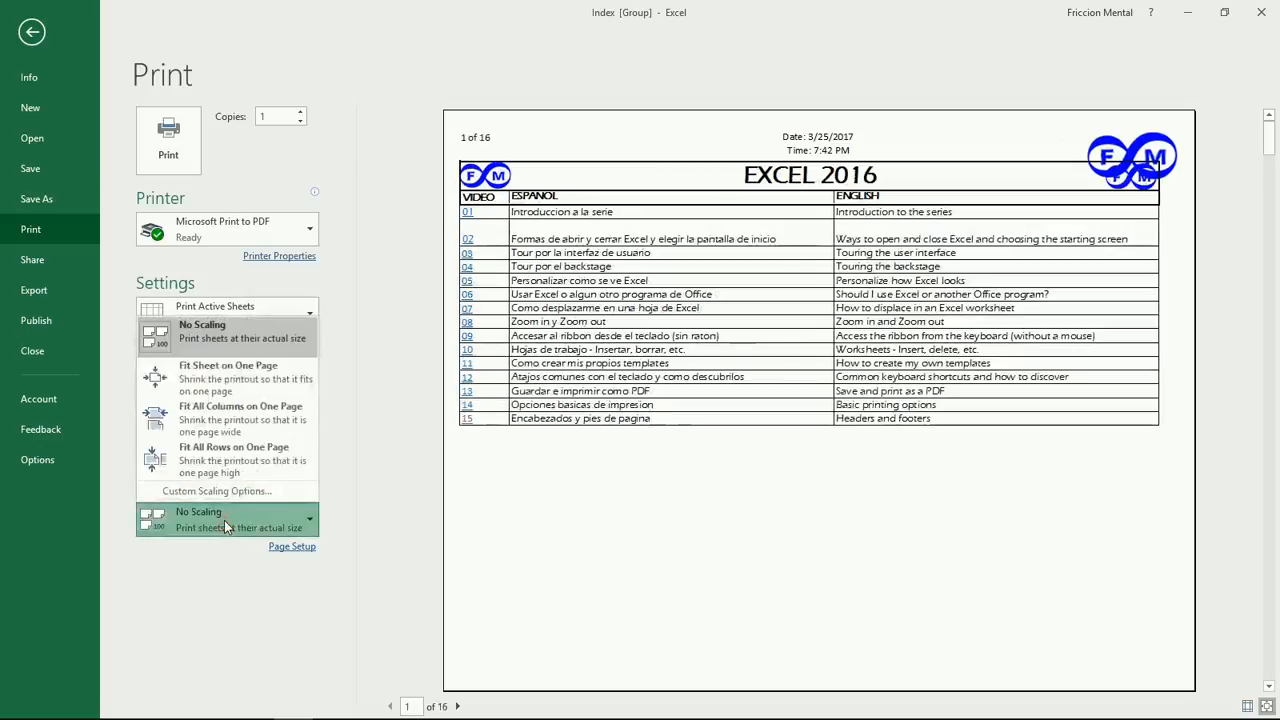
{"action": "left_click", "coordinate": [261, 422]}
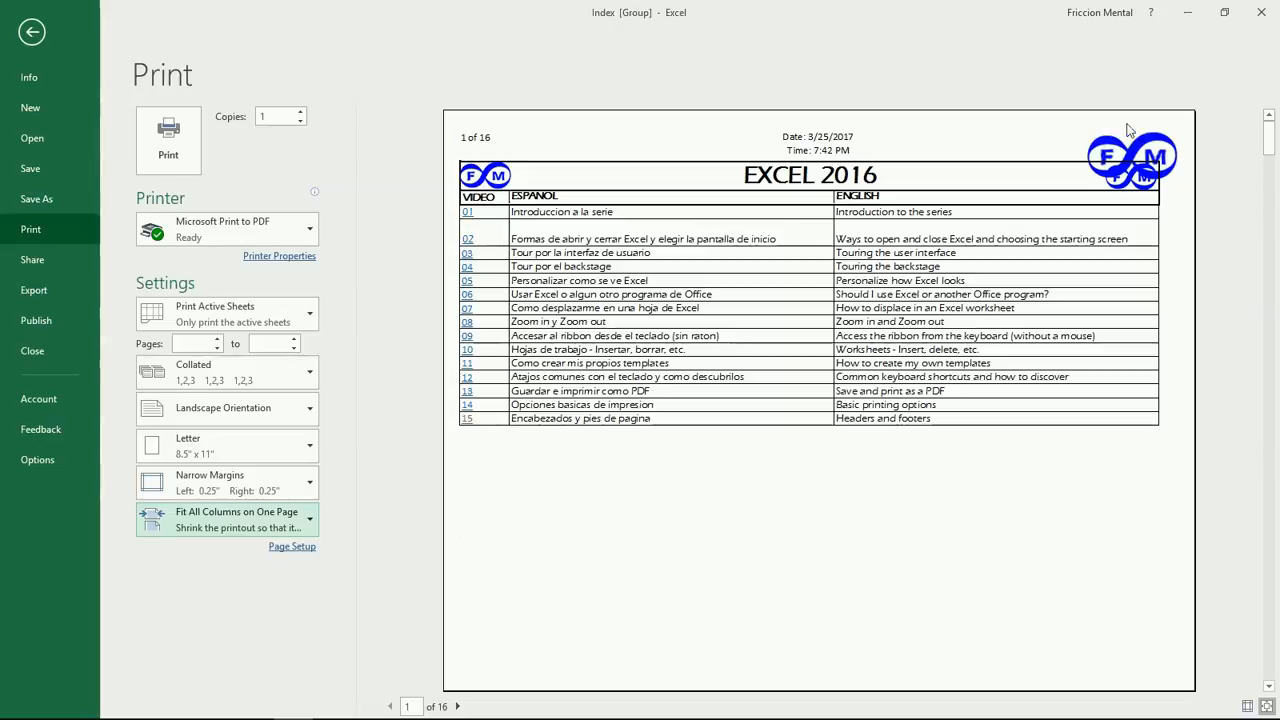
Check page 2 in the preview and set the print margins to Normal.
{"action": "left_click", "coordinate": [459, 706]}
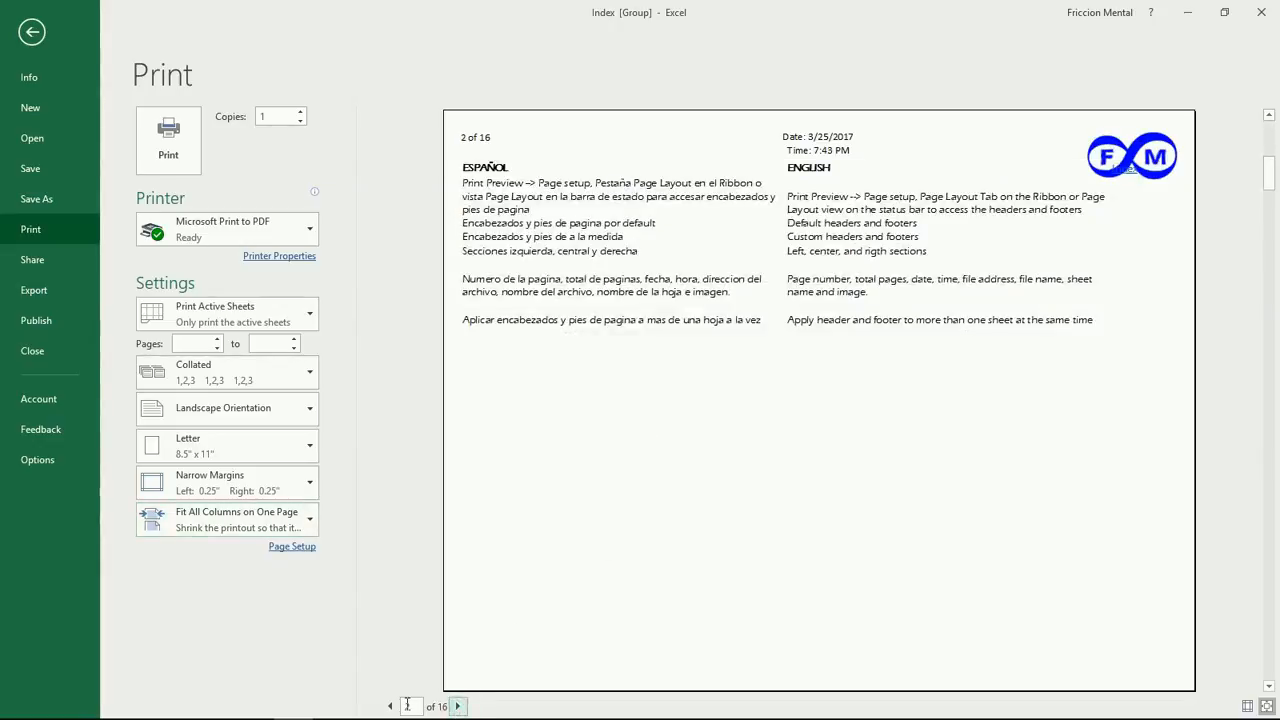
{"action": "left_click", "coordinate": [262, 482]}
{"action": "left_click", "coordinate": [254, 271]}
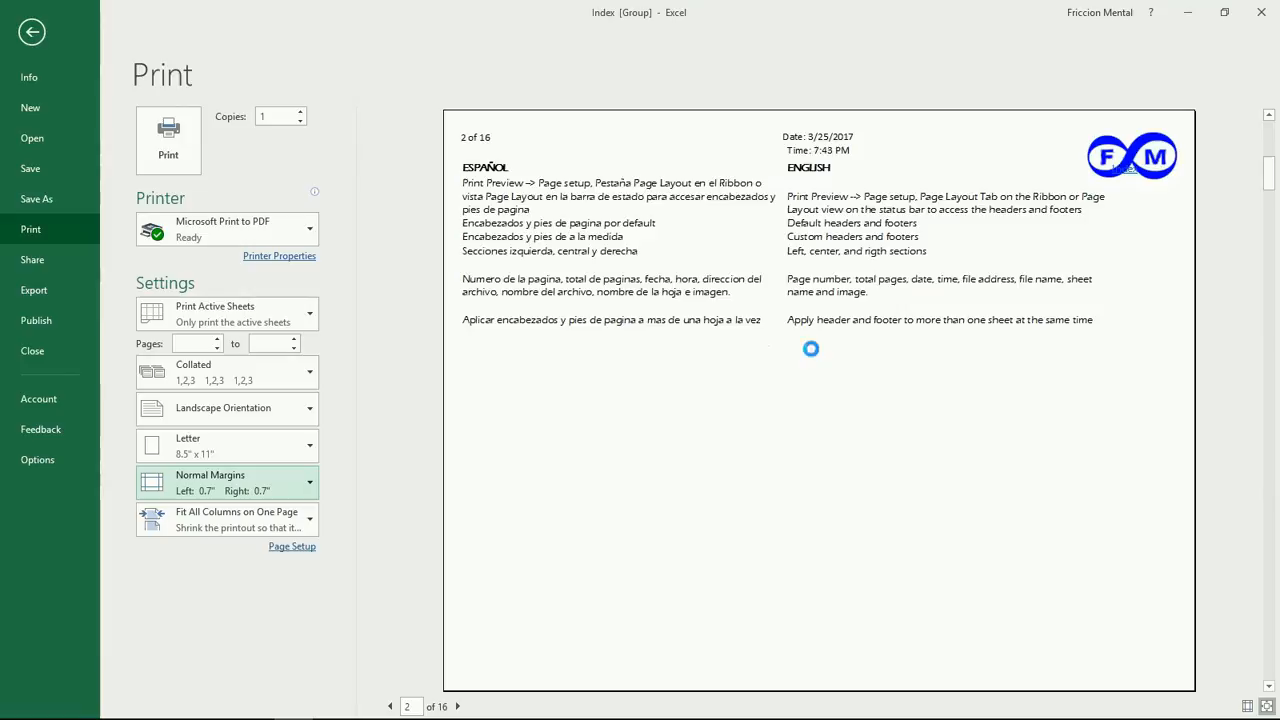
Show the margin guides in the preview, lower the top margin below the header logo, and raise it back up.
{"action": "left_click", "coordinate": [1247, 706]}
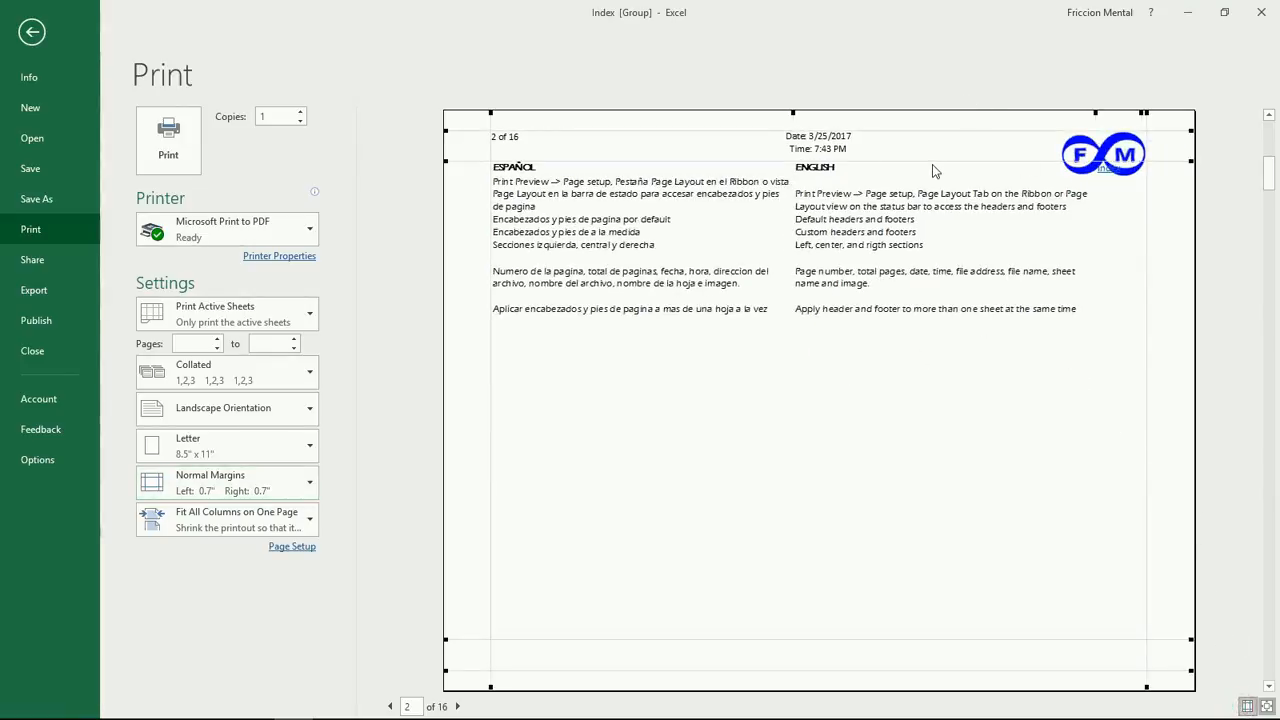
{"action": "left_click_drag", "start_coordinate": [930, 160], "coordinate": [931, 179]}
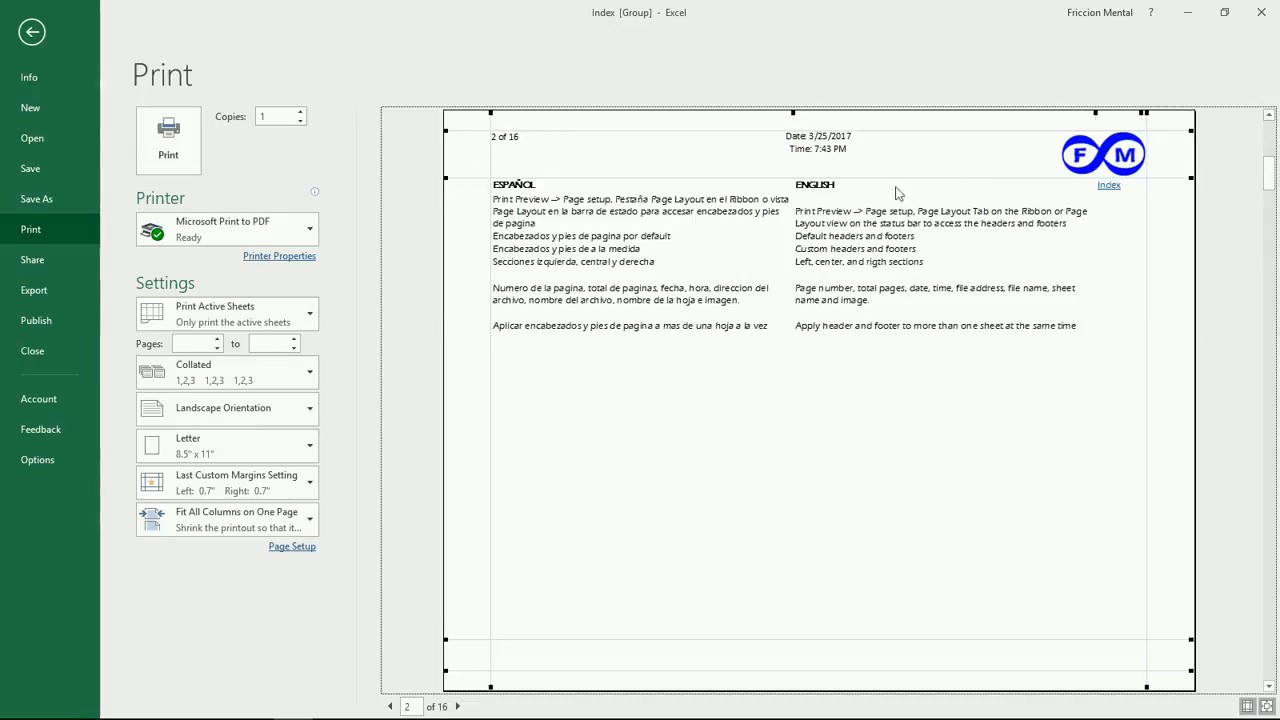
{"action": "left_click_drag", "start_coordinate": [909, 180], "coordinate": [909, 159]}
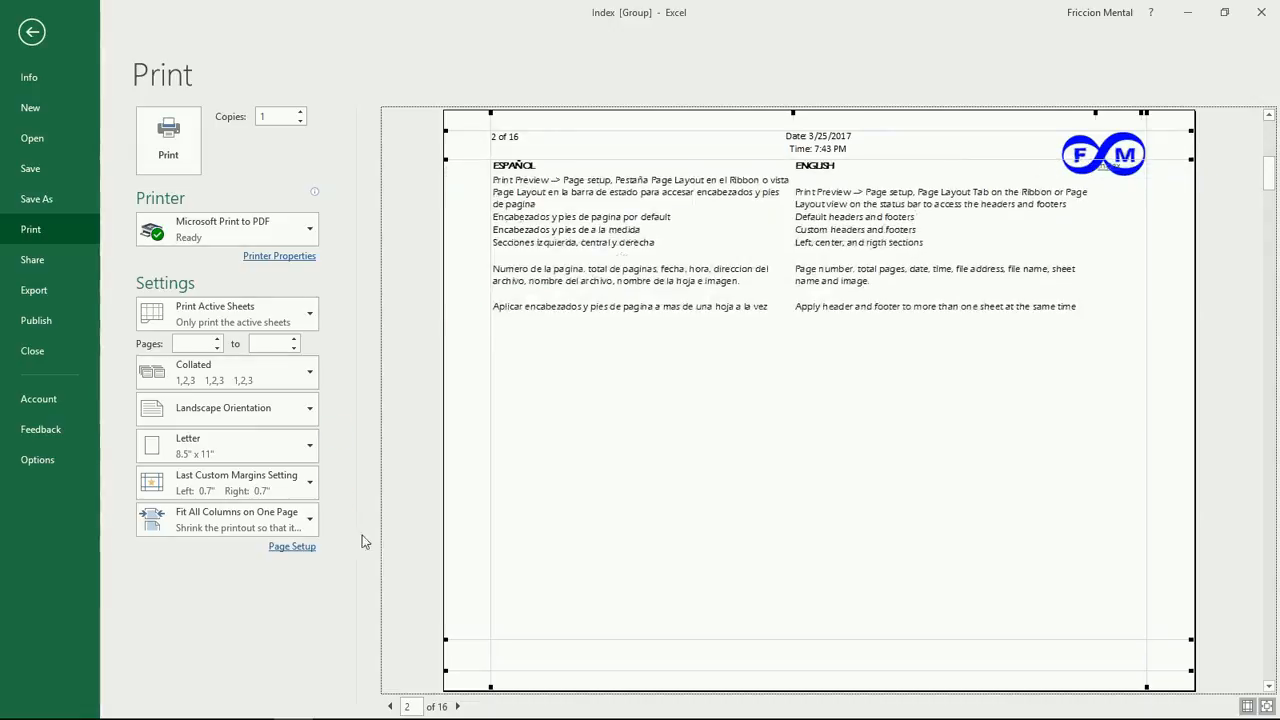
Check the left, center and right sections of the custom footer in the page setup and leave them empty.
{"action": "left_click", "coordinate": [300, 548]}
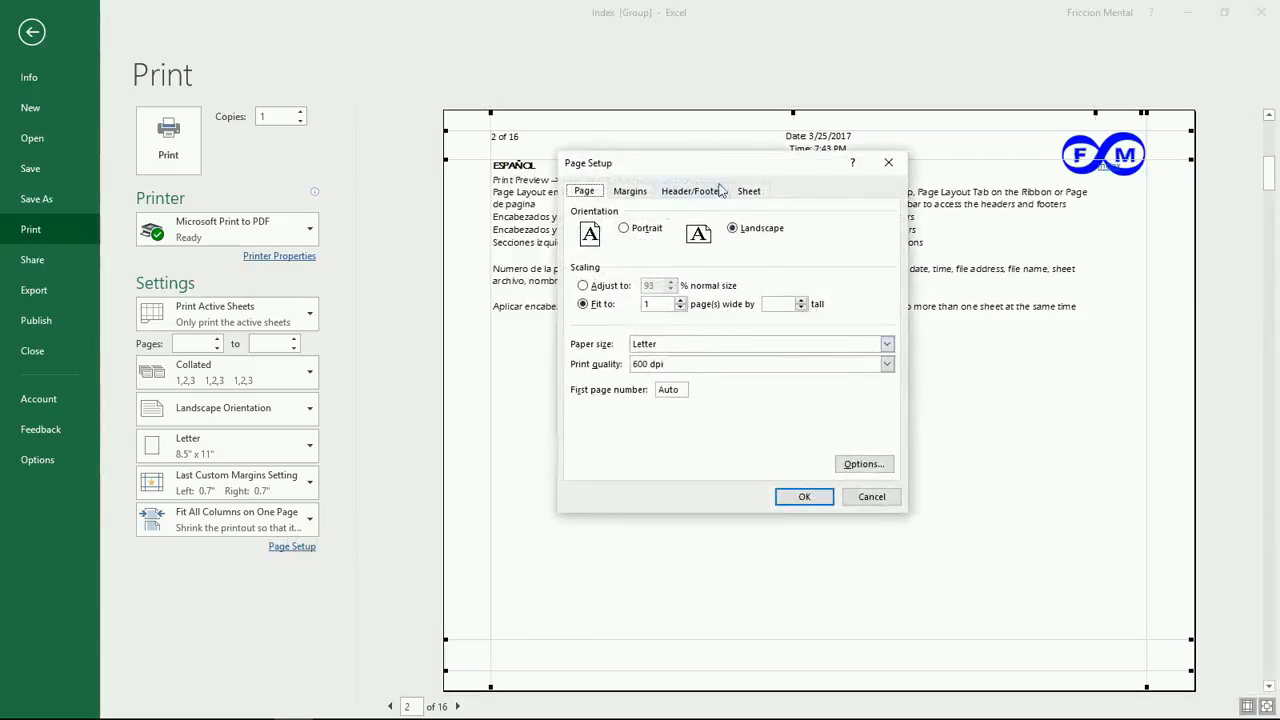
{"action": "left_click", "coordinate": [702, 192]}
{"action": "left_click", "coordinate": [790, 296]}
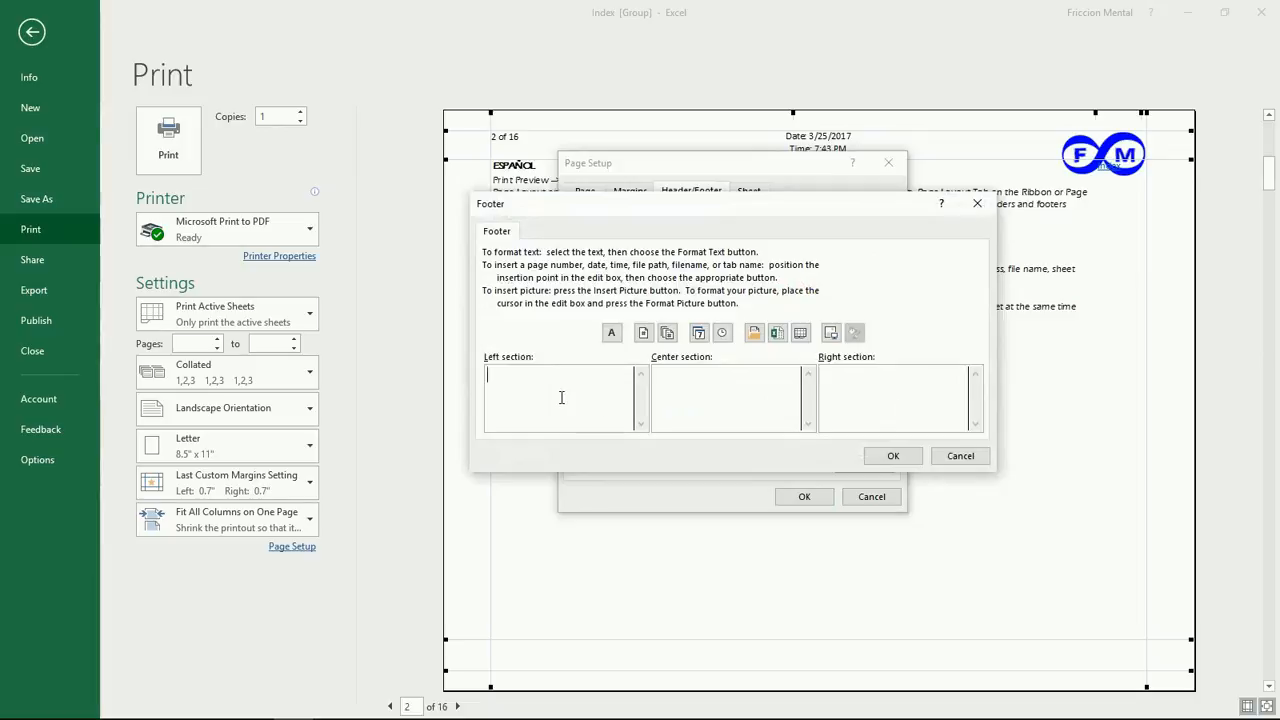
{"action": "left_click", "coordinate": [893, 455]}
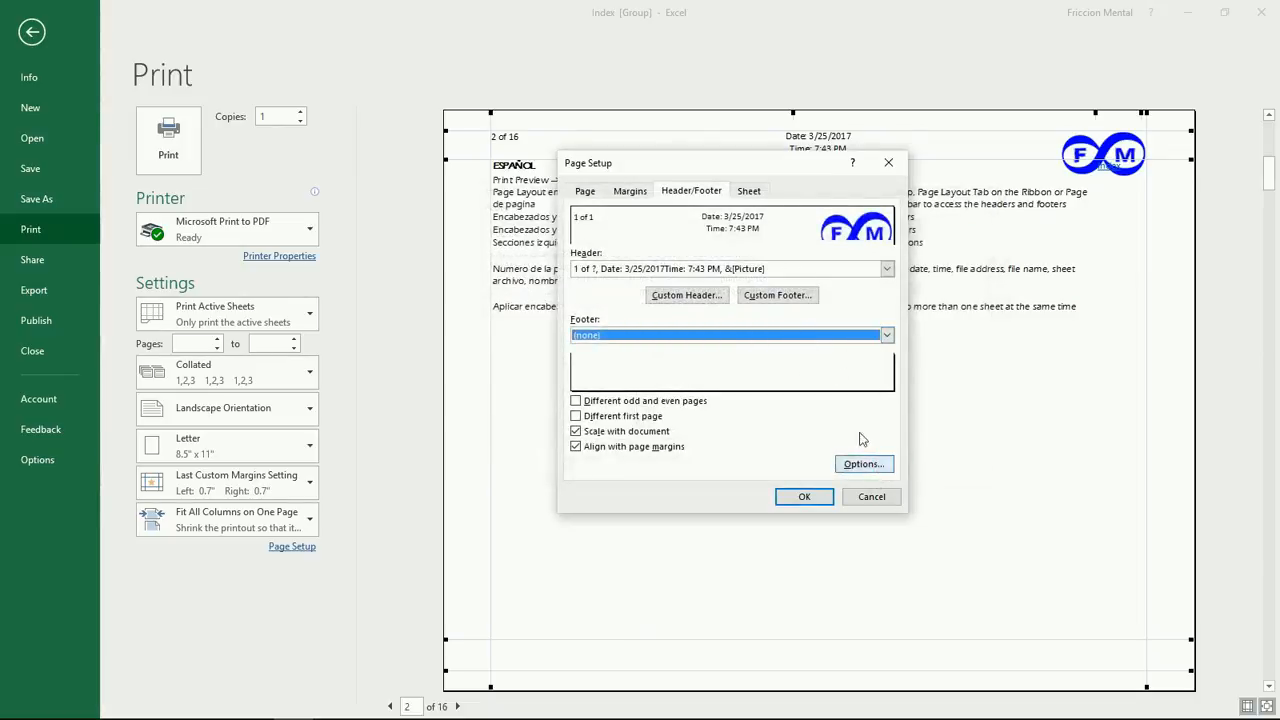
Insert the "FM logo wide" picture from the Friccion Mental Web Site images folder into the custom footer's left section and apply it.
{"action": "left_click", "coordinate": [777, 295]}
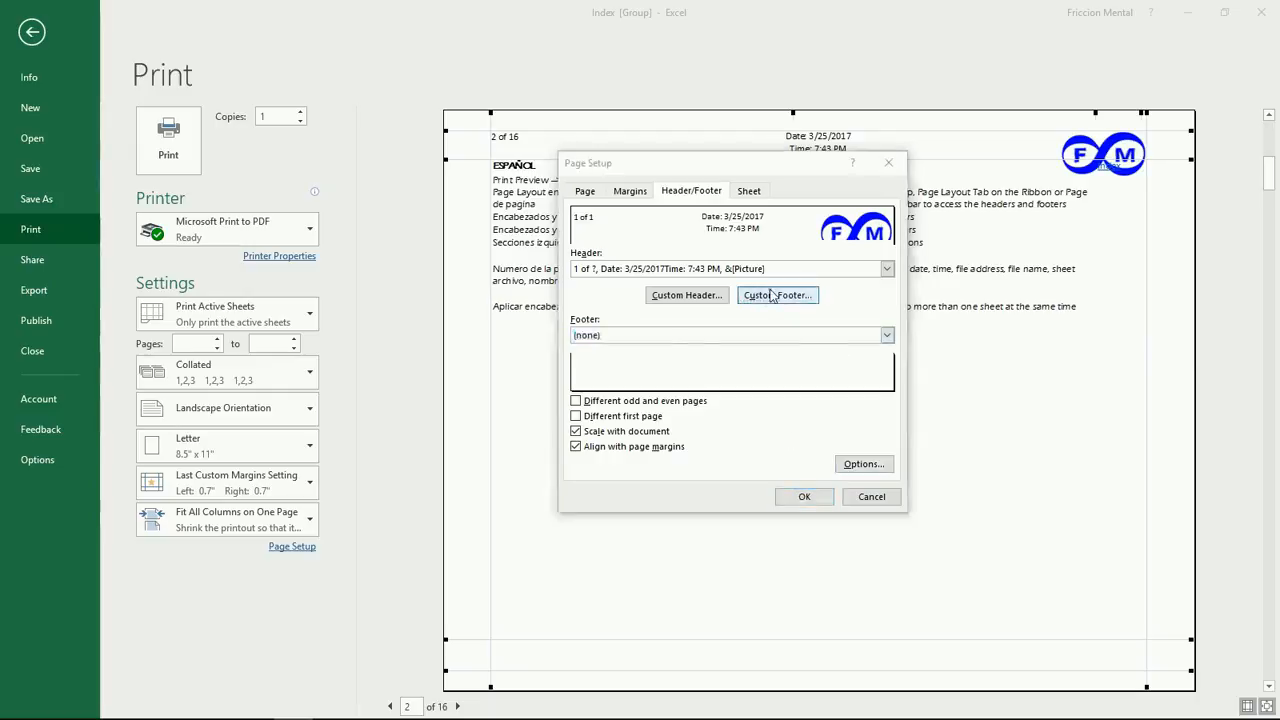
{"action": "left_click", "coordinate": [829, 336]}
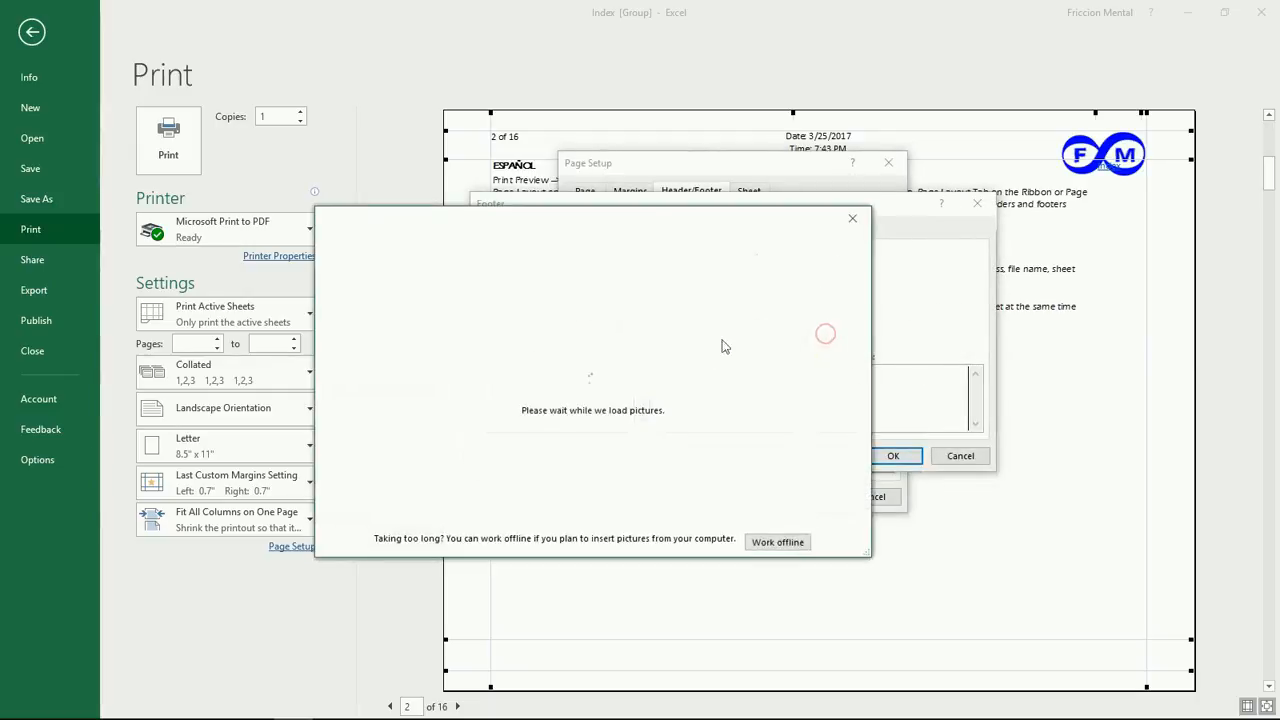
{"action": "left_click", "coordinate": [655, 300]}
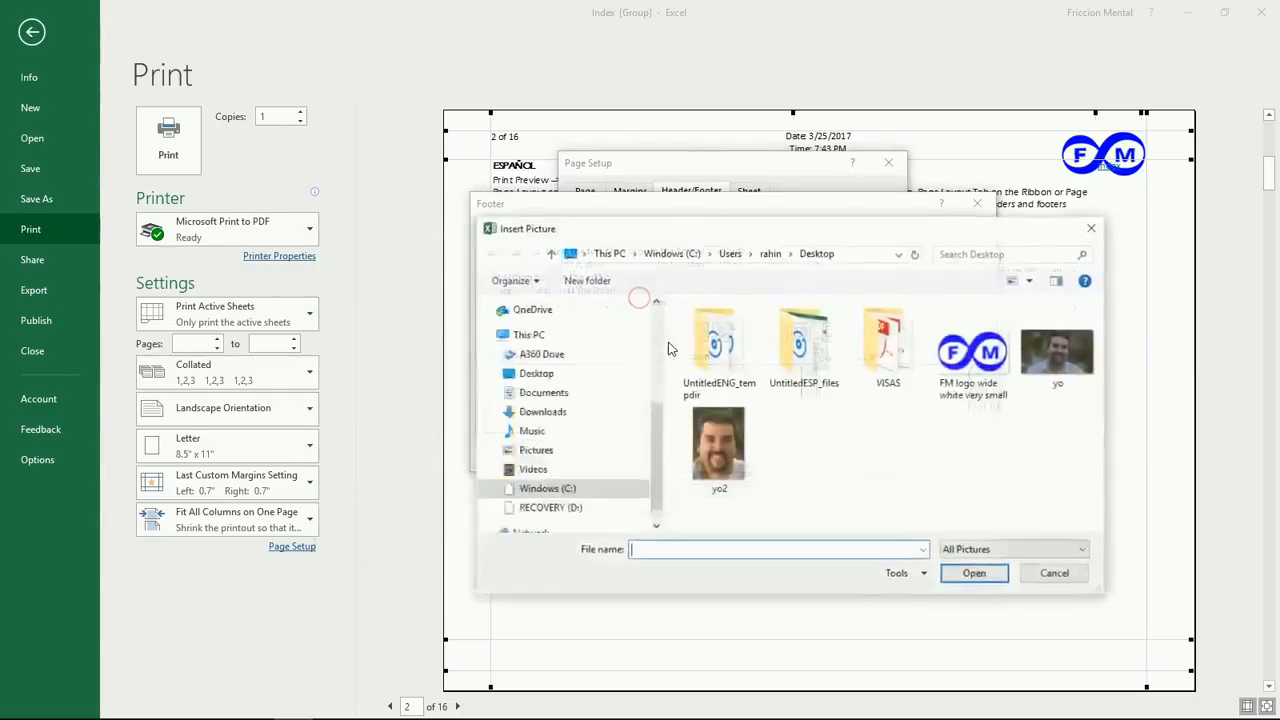
{"action": "left_click", "coordinate": [630, 487]}
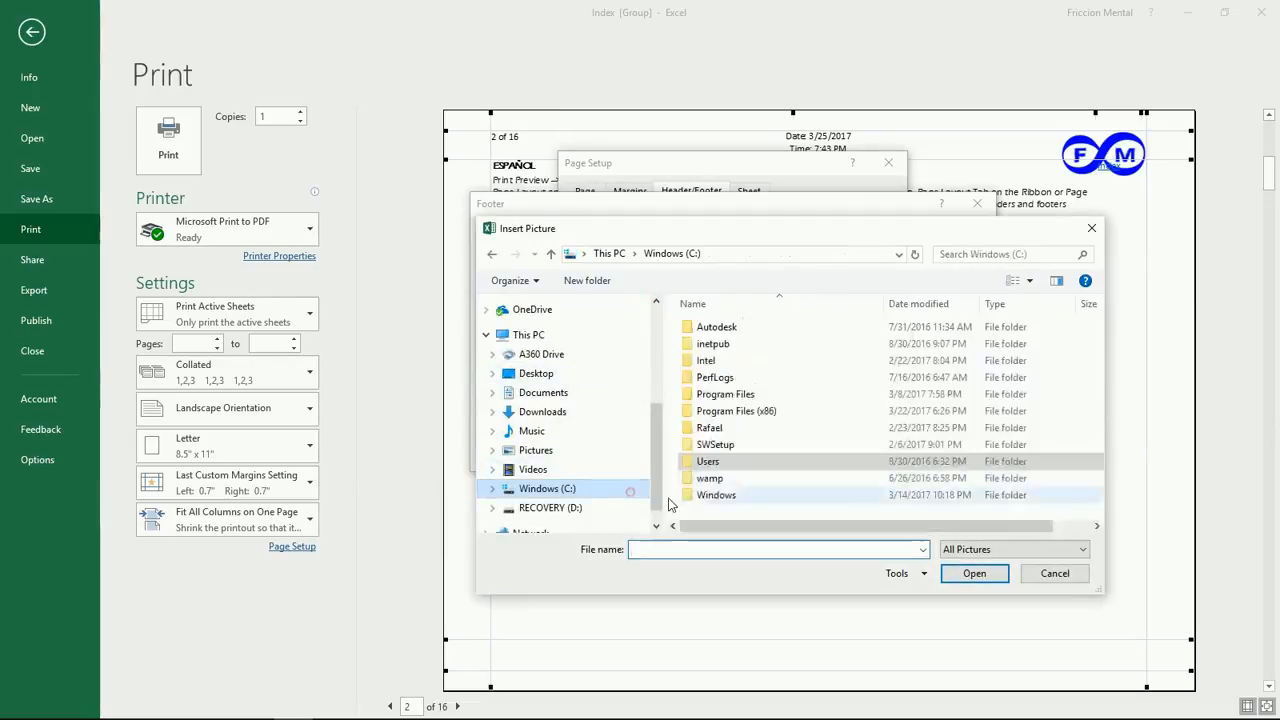
{"action": "double_click", "coordinate": [712, 429]}
{"action": "double_click", "coordinate": [751, 445]}
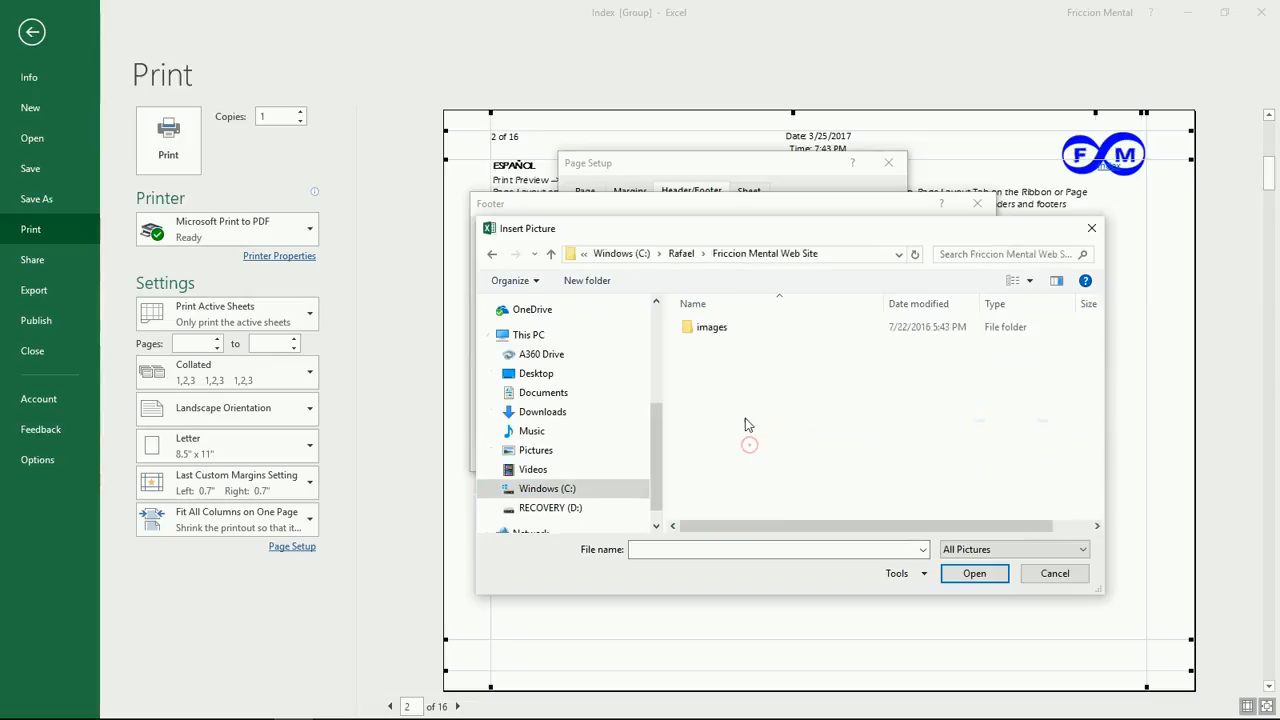
{"action": "double_click", "coordinate": [716, 334]}
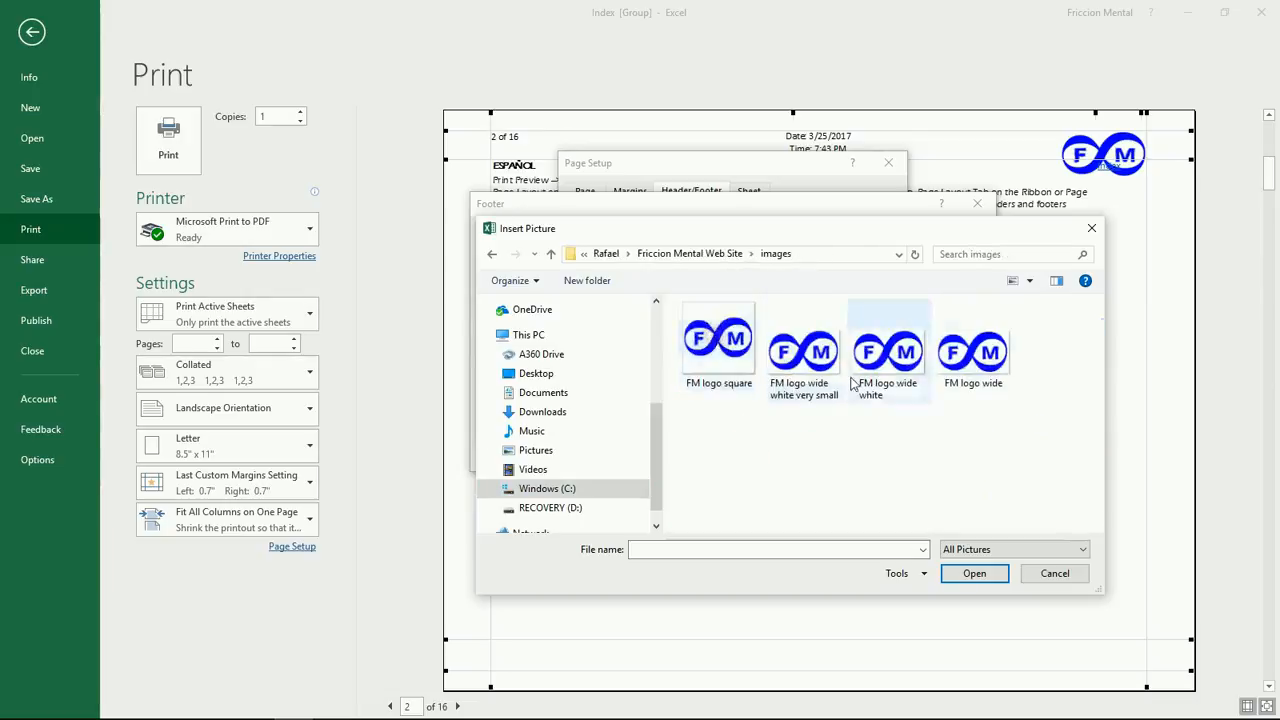
{"action": "left_click", "coordinate": [977, 360]}
{"action": "left_click", "coordinate": [975, 574]}
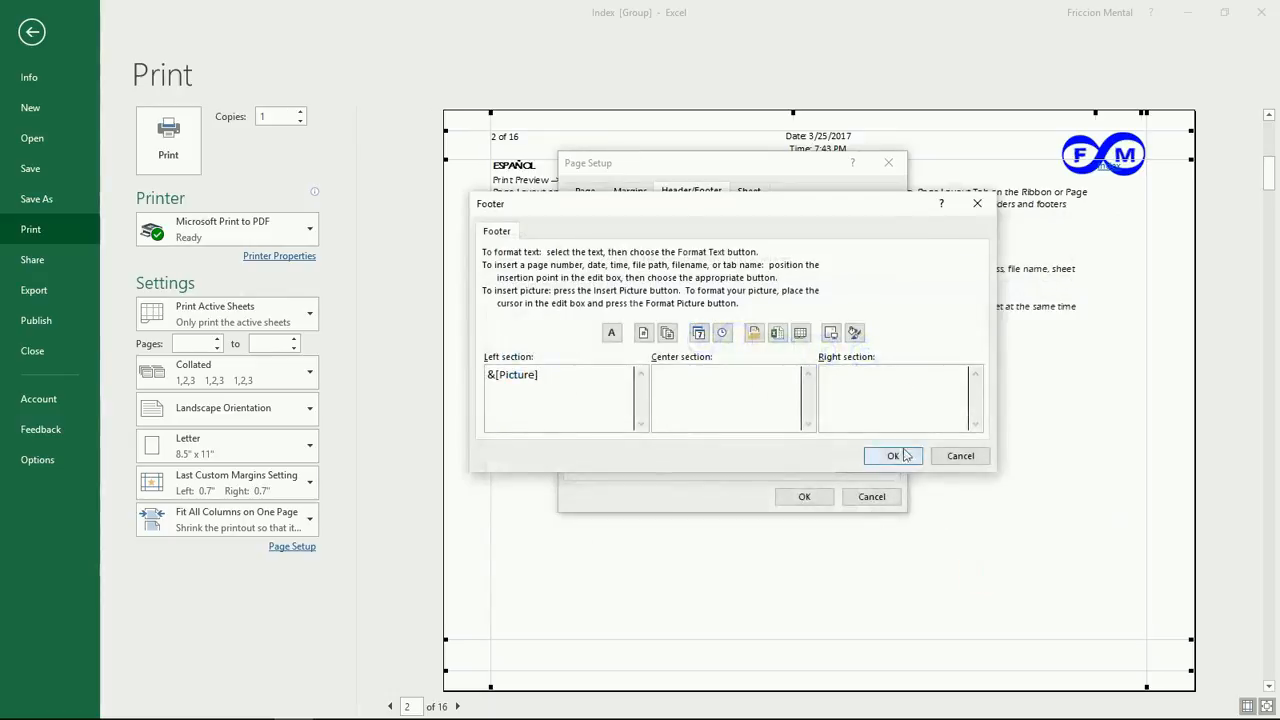
{"action": "left_click", "coordinate": [893, 456]}
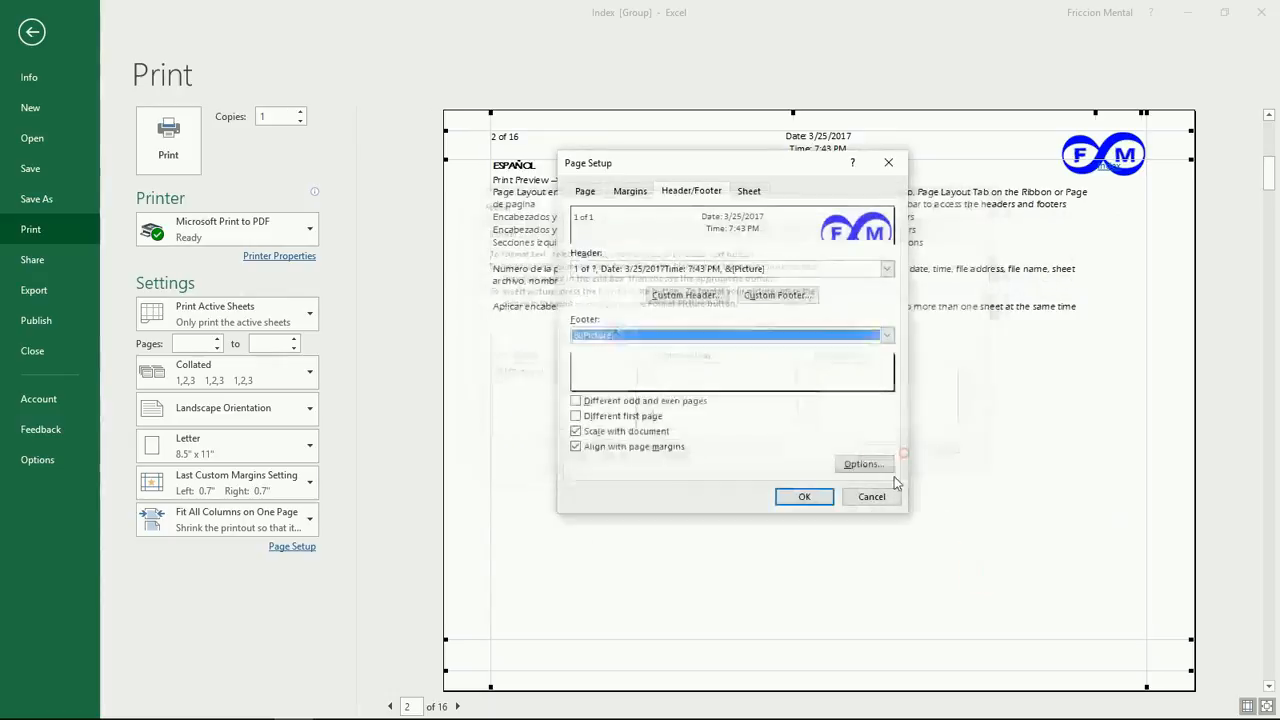
{"action": "left_click", "coordinate": [806, 497]}
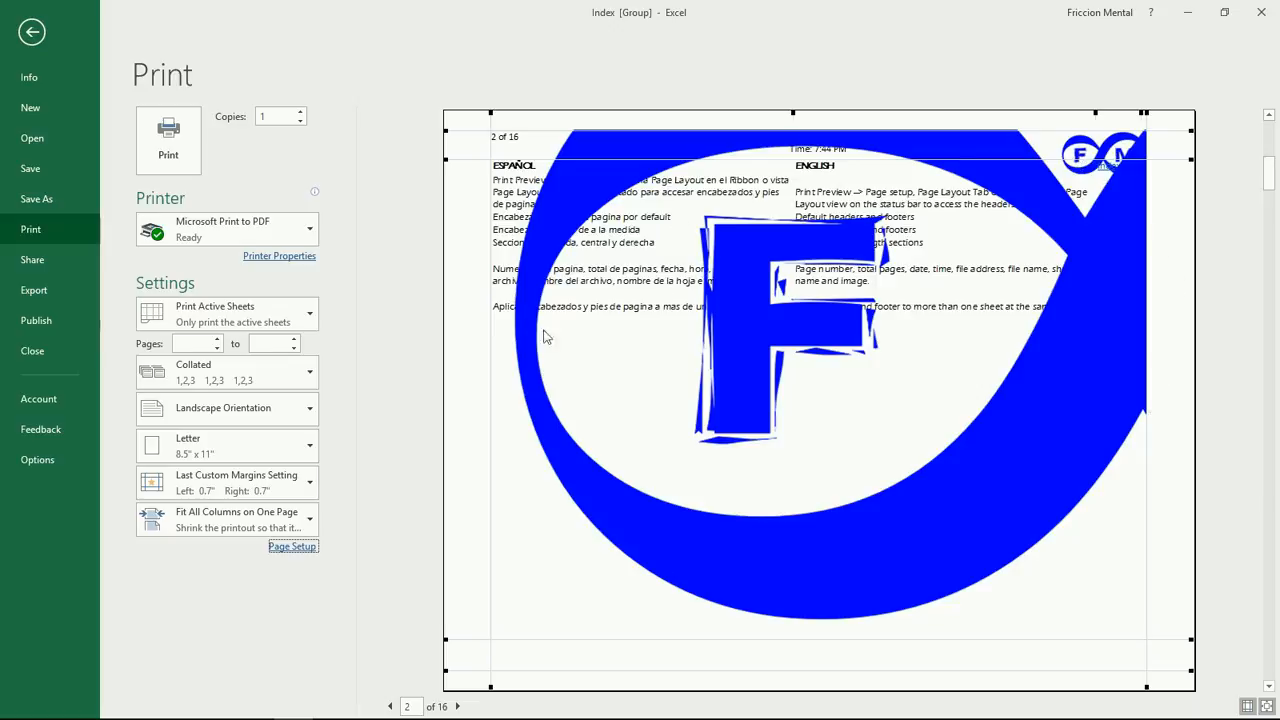
Delete the logo picture from the left section of the custom footer and apply the empty footer.
{"action": "left_click", "coordinate": [292, 547]}
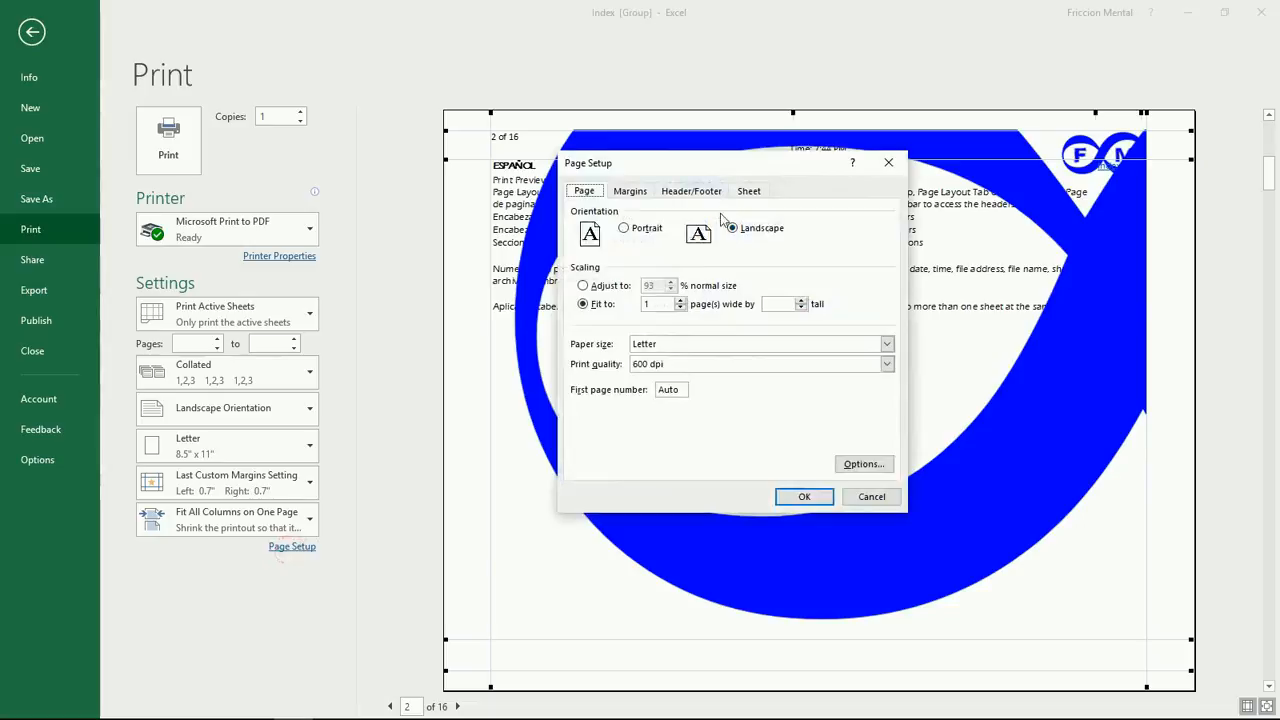
{"action": "left_click", "coordinate": [705, 192]}
{"action": "left_click", "coordinate": [803, 294]}
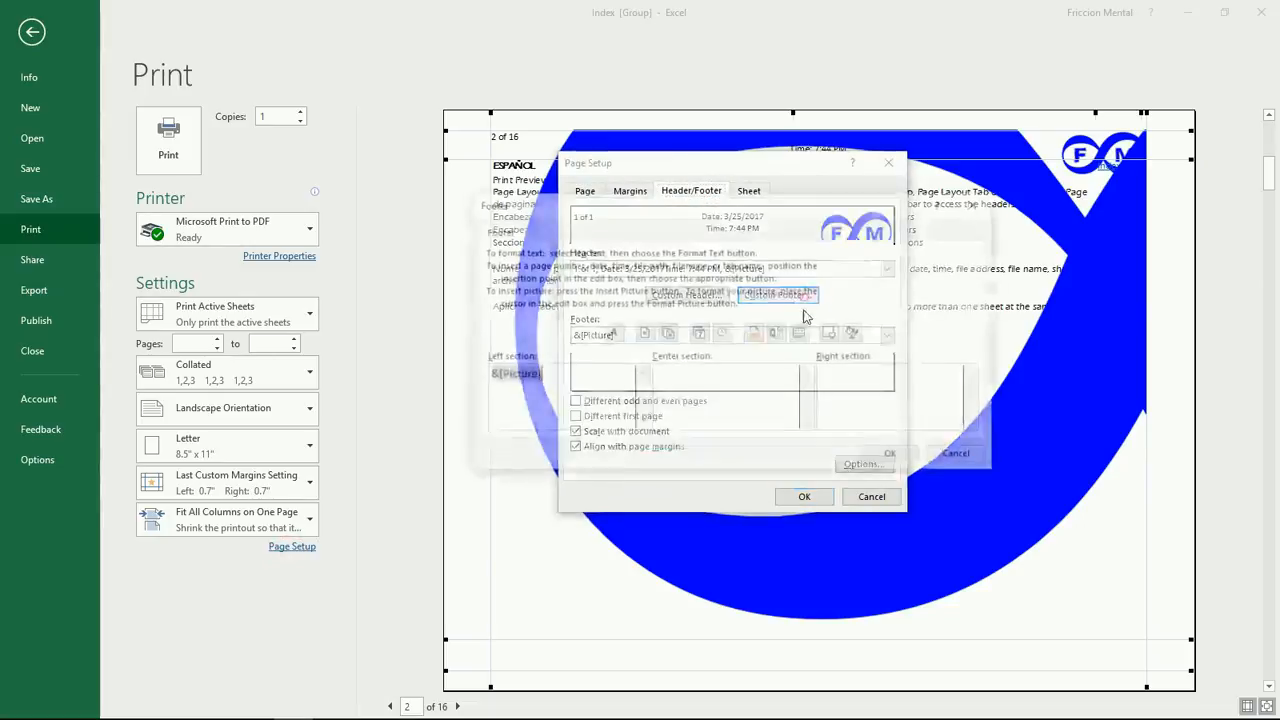
{"action": "key", "text": "Delete"}
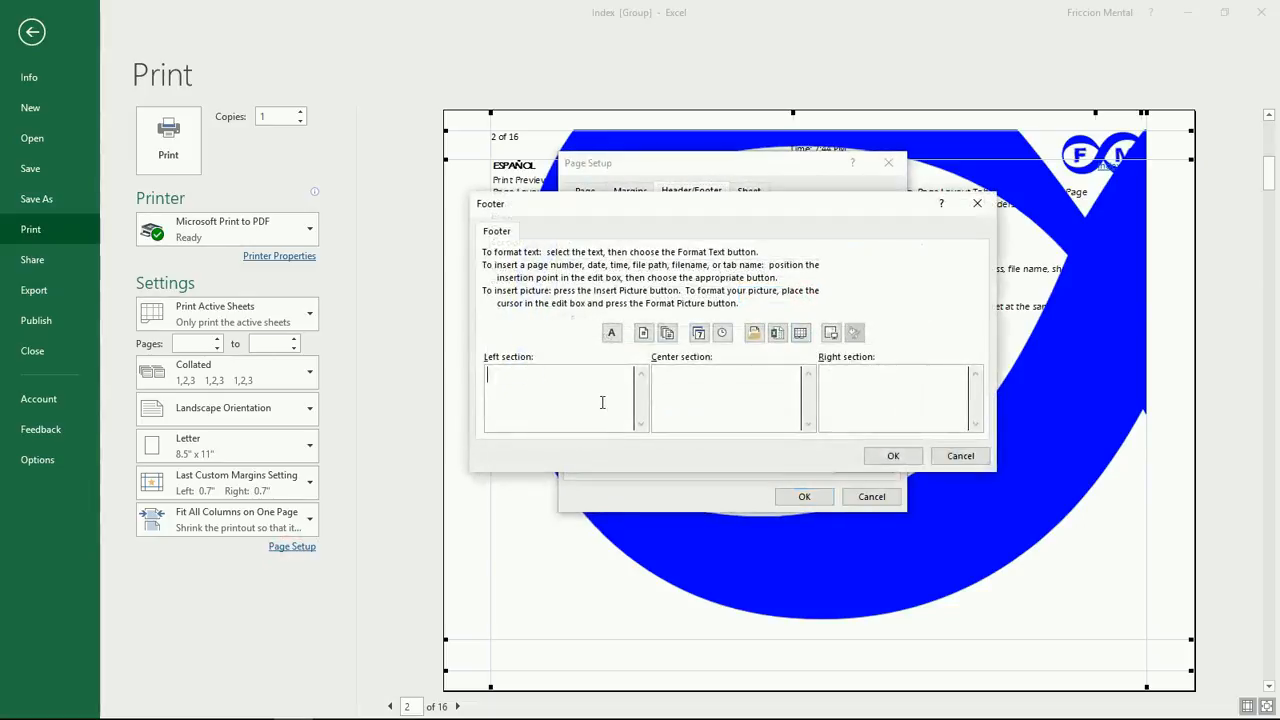
{"action": "left_click", "coordinate": [886, 457]}
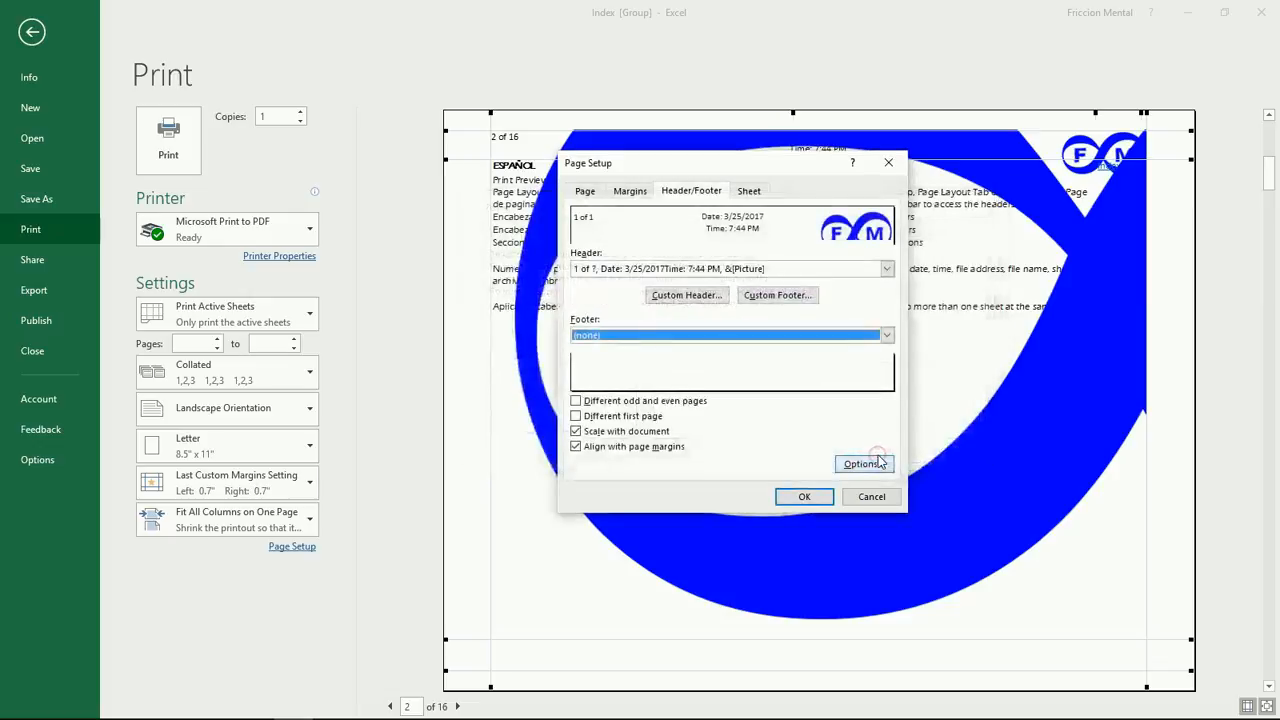
{"action": "left_click", "coordinate": [816, 499]}
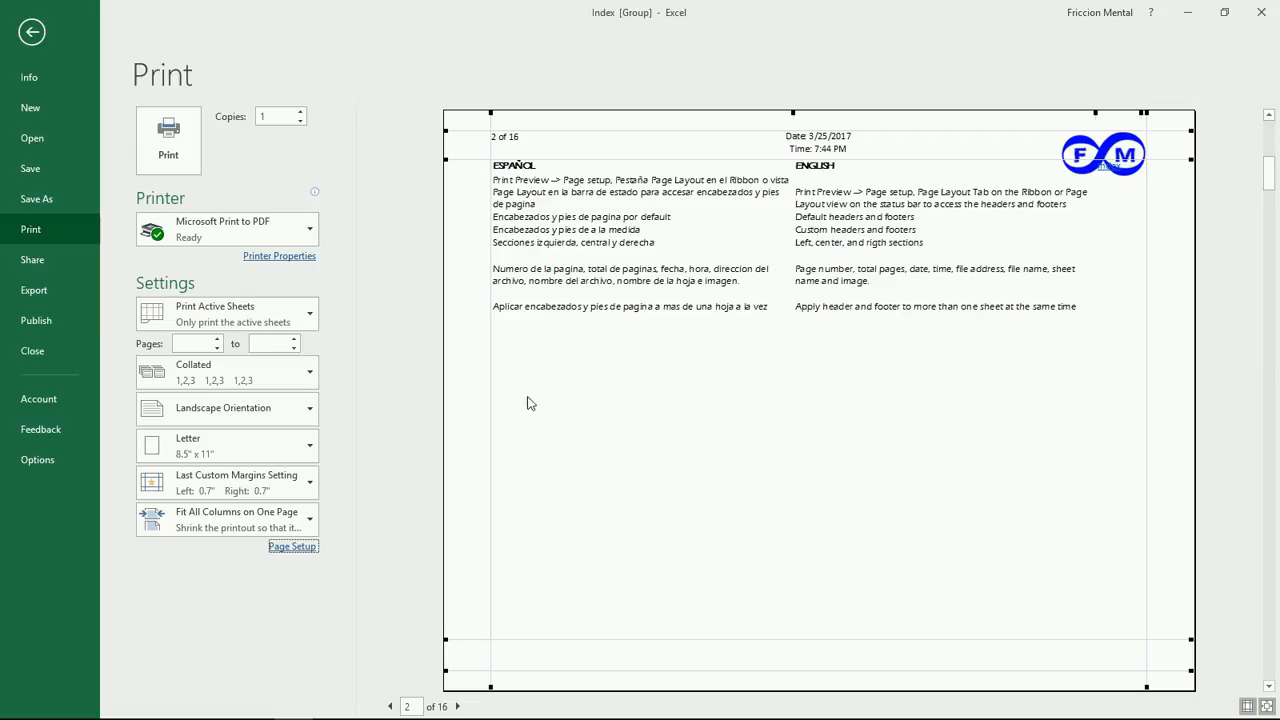
Ungroup the sheets outside the print preview, and follow the link in cell C1 of sheet 15 to the Index sheet, selecting cell A18.
{"action": "left_click", "coordinate": [36, 38]}
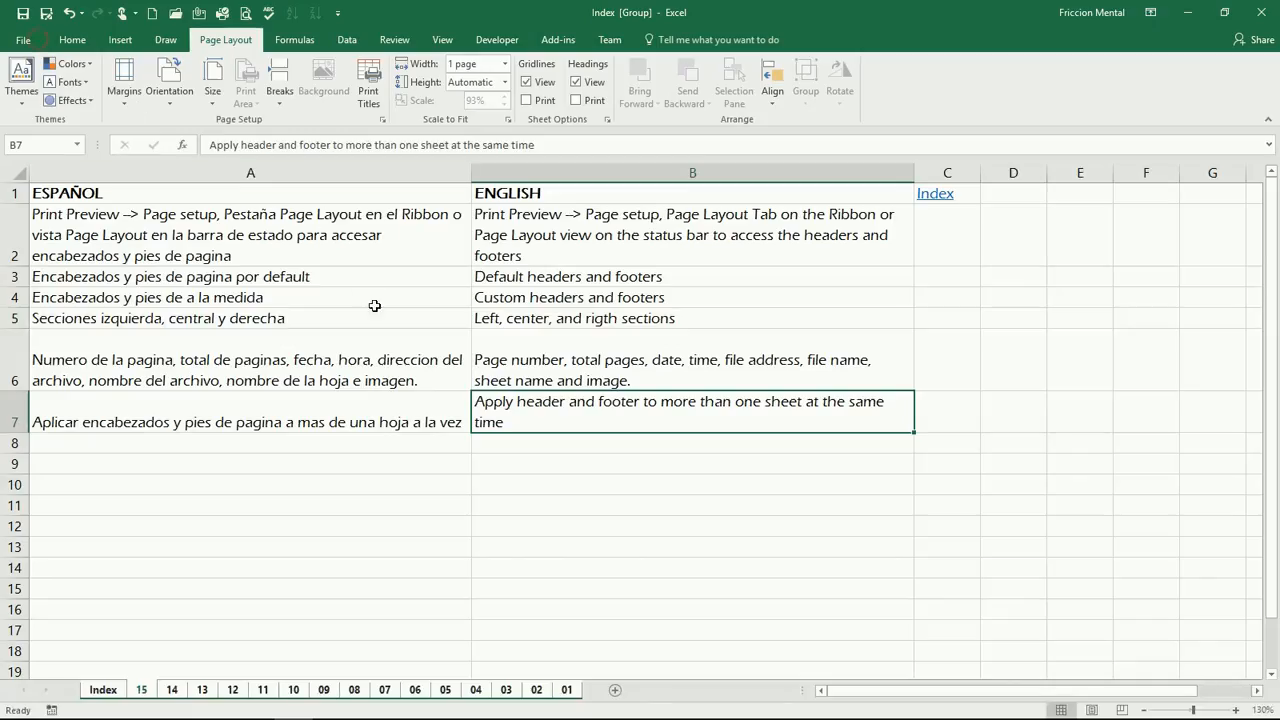
{"action": "left_click", "coordinate": [577, 445]}
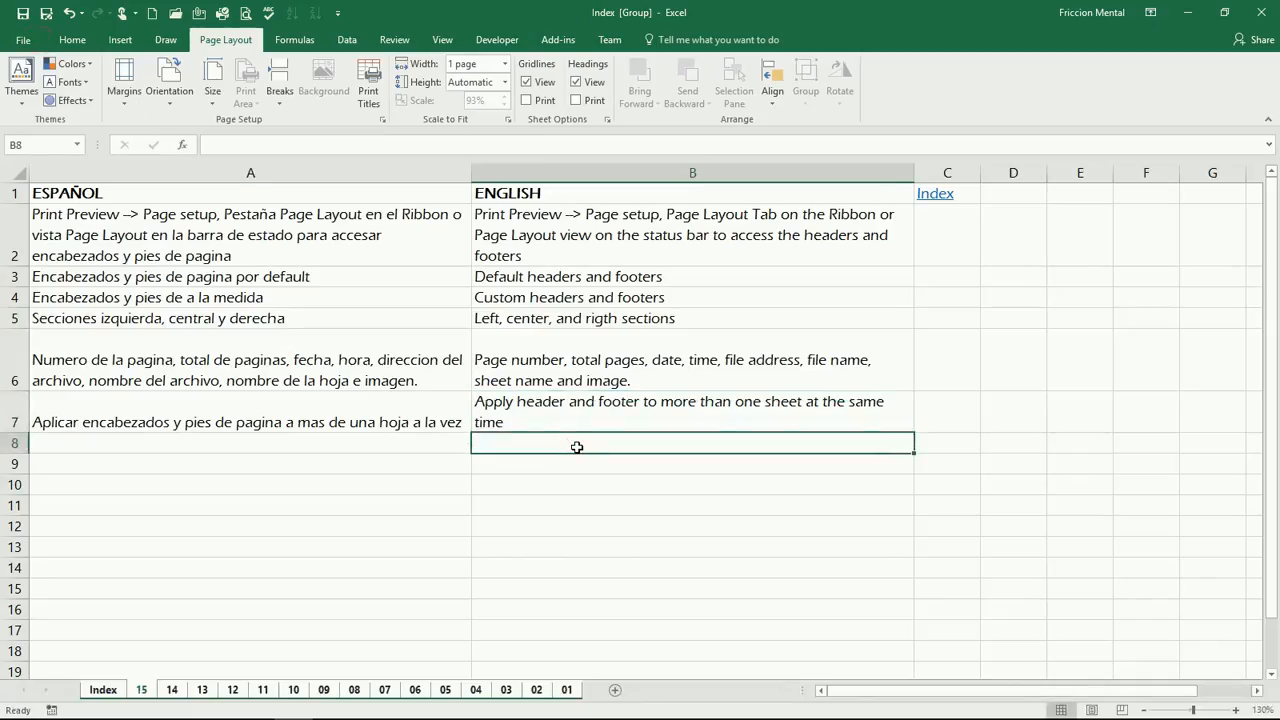
{"action": "left_click", "coordinate": [142, 690]}
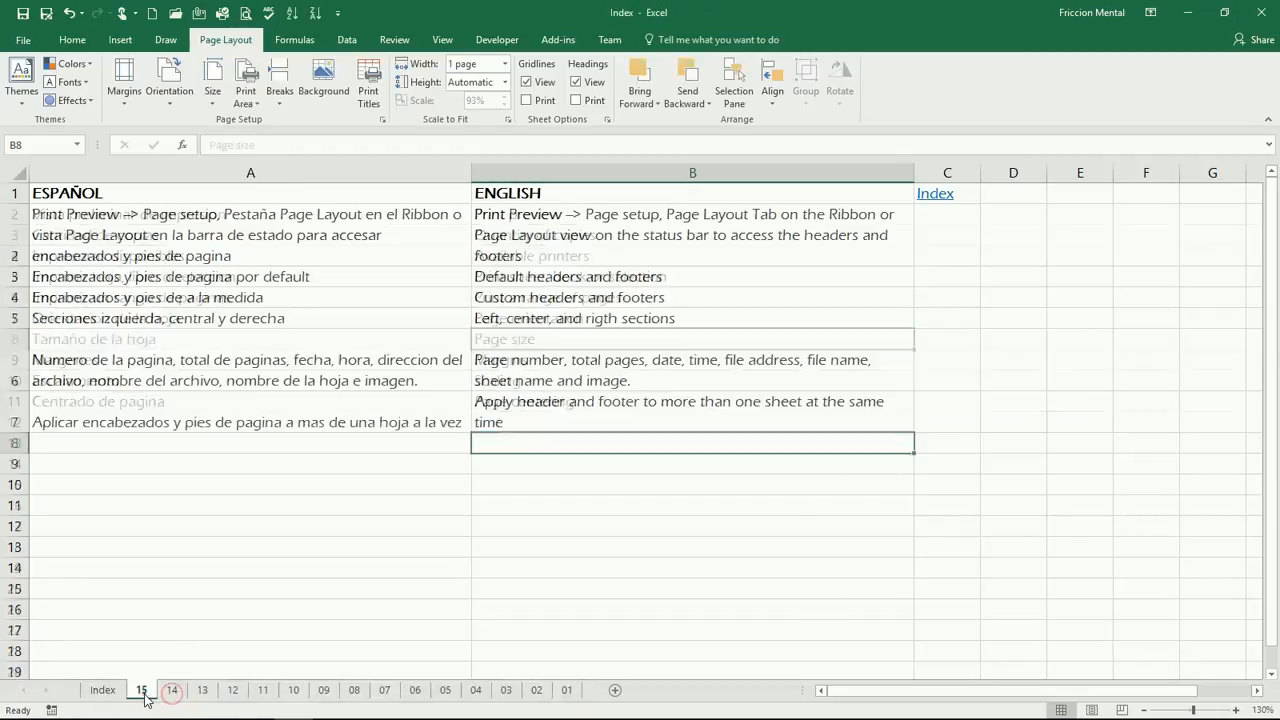
{"action": "left_click", "coordinate": [100, 690], "text": "ctrl"}
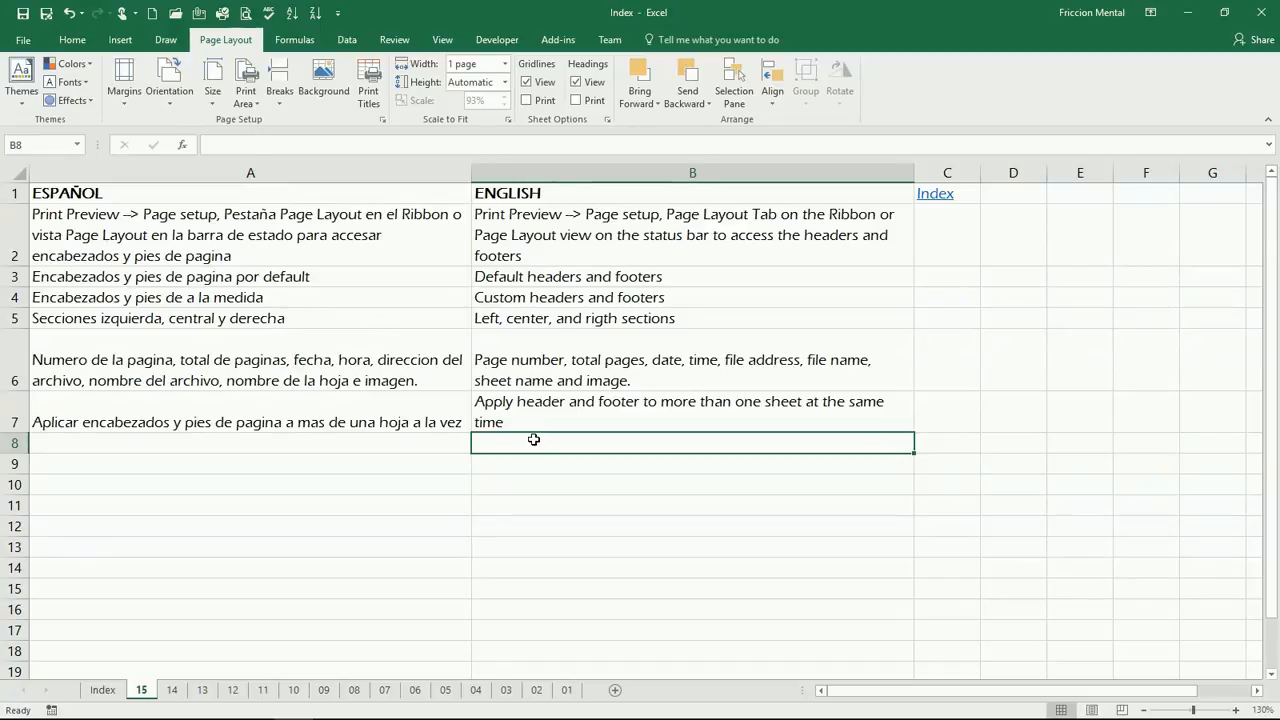
{"action": "left_click", "coordinate": [940, 196]}
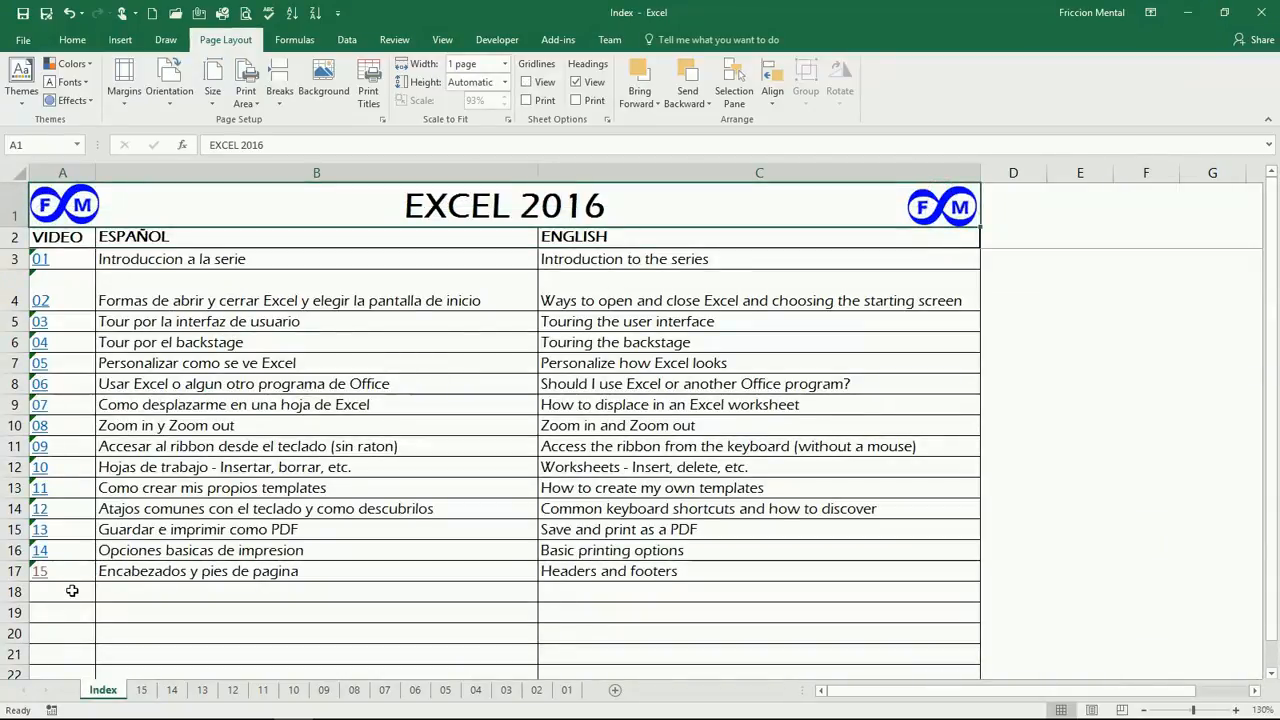
{"action": "left_click", "coordinate": [72, 591]}
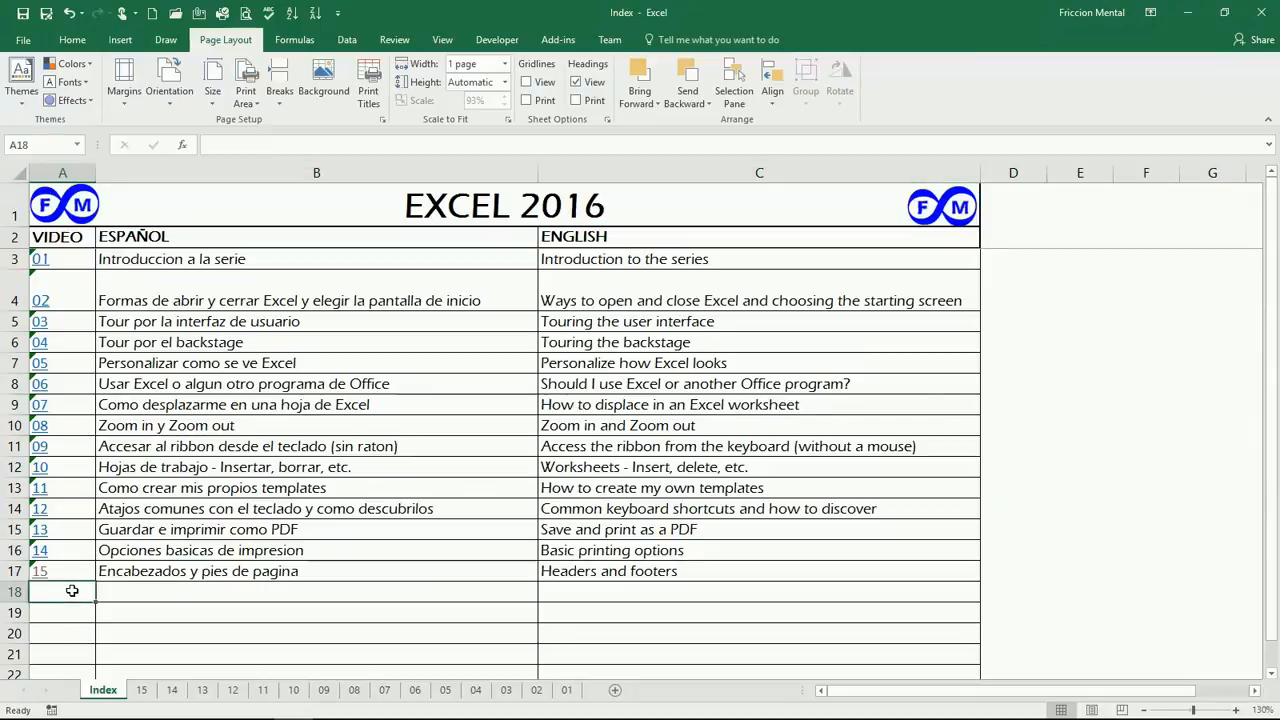